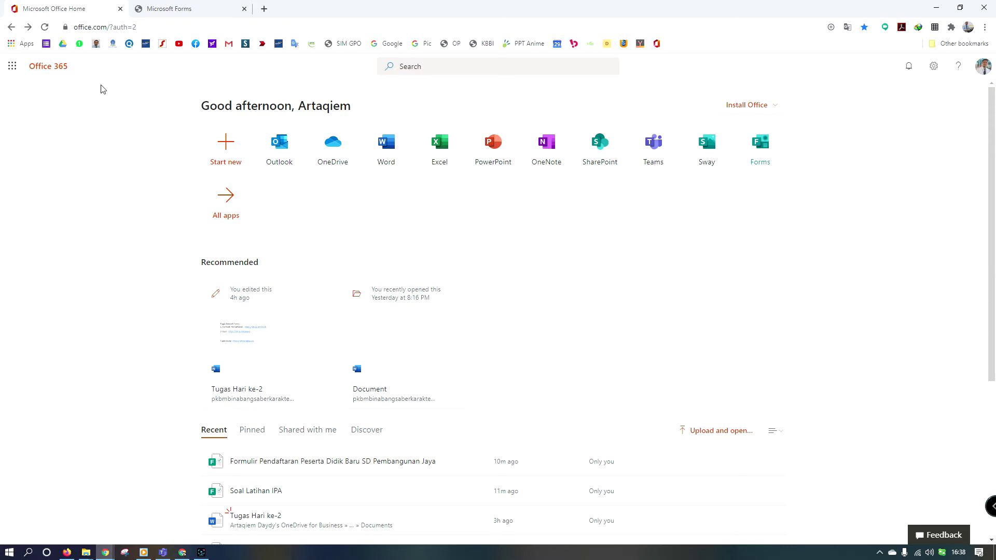
# - Go to the Office 365 home page at office.com
pyautogui.click(147, 27)
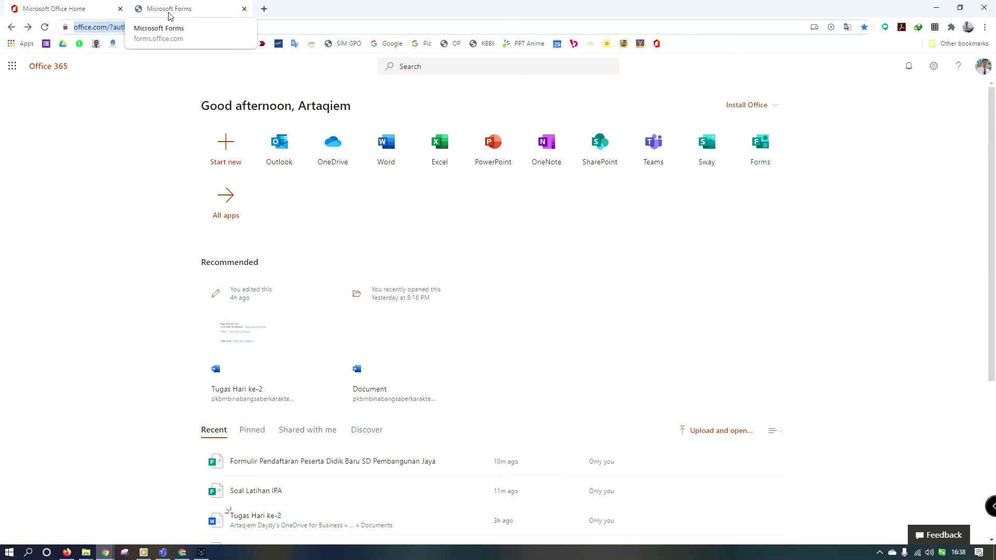
pyautogui.write('office.')
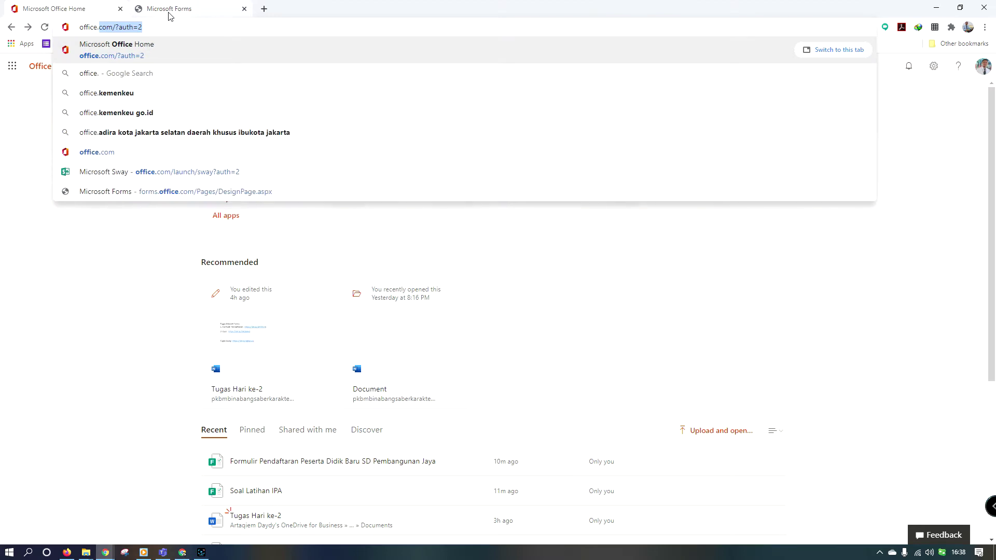
pyautogui.write('com')
pyautogui.press('Return')
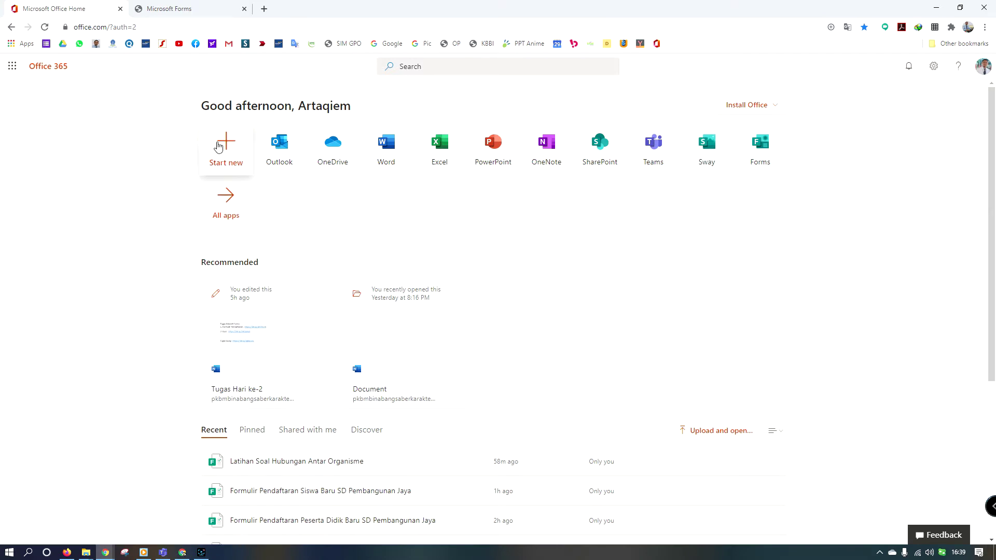
# - Look over the new-file types and the full app list, and open Sway from the home page
pyautogui.click(220, 145)
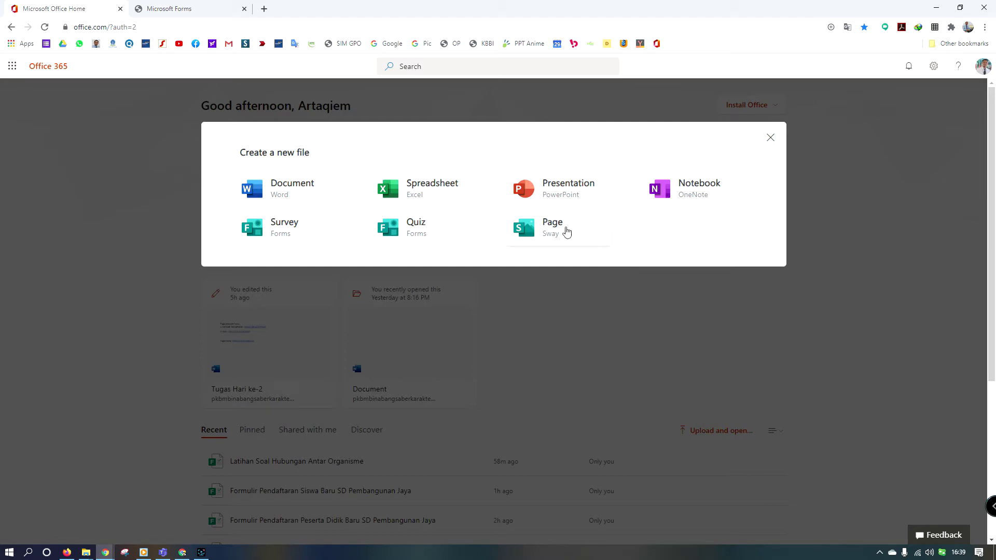
pyautogui.click(770, 138)
pyautogui.click(226, 199)
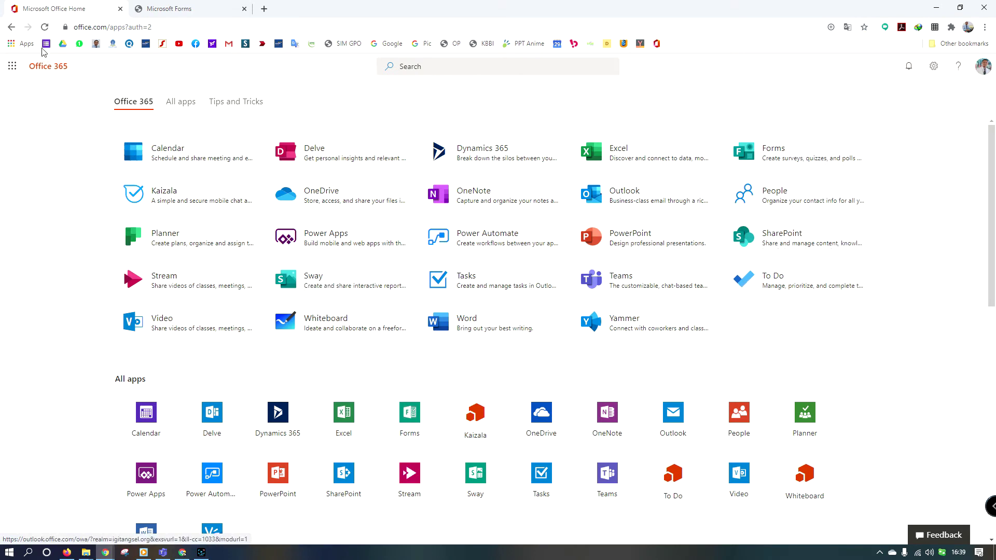
pyautogui.click(11, 27)
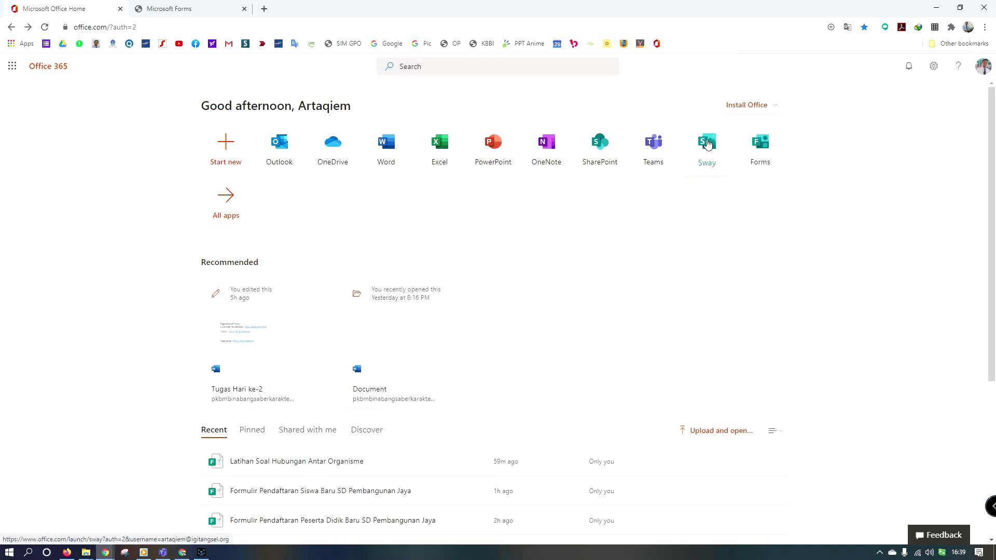
pyautogui.click(707, 145)
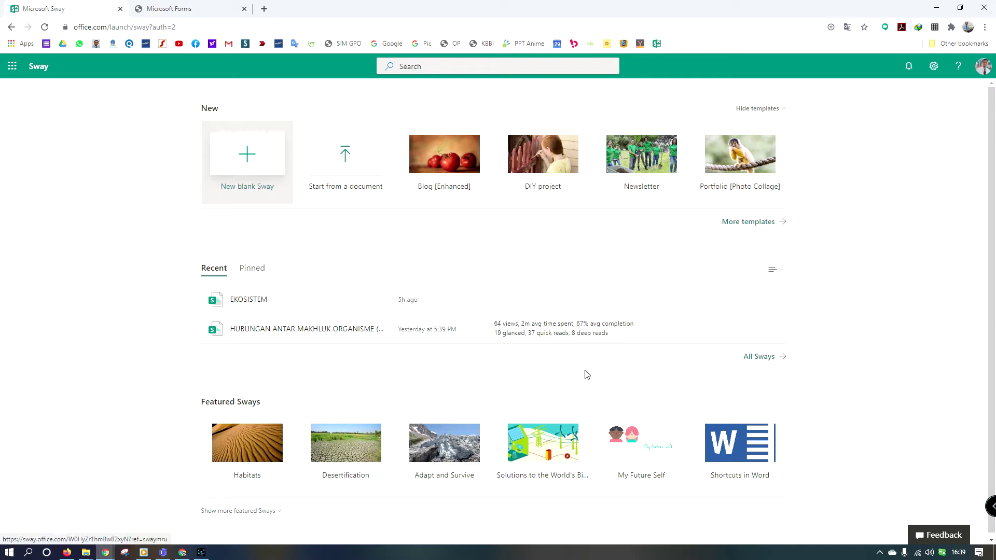
# - Start a Sway from the Blog [Enhanced] template, look through its storyline and close it
pyautogui.click(457, 166)
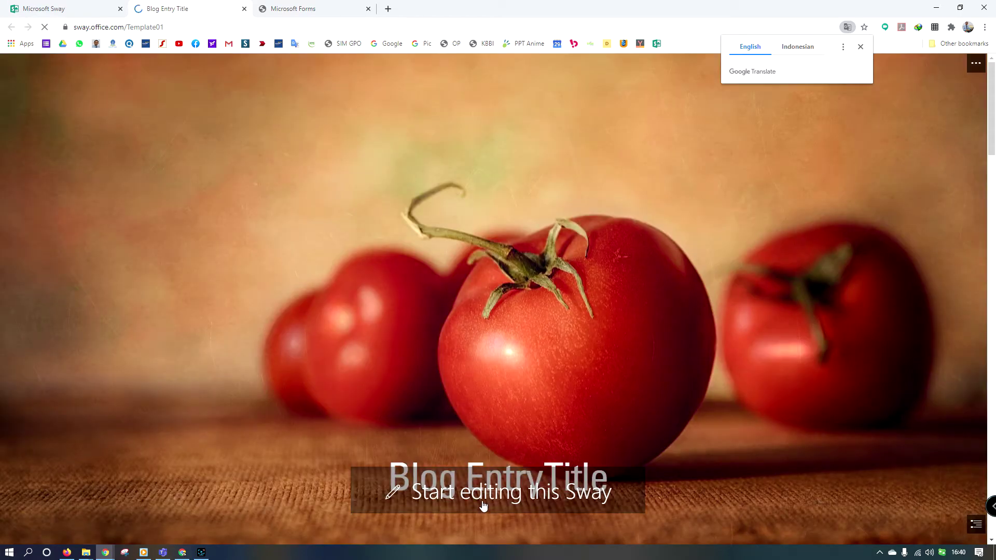
pyautogui.click(457, 499)
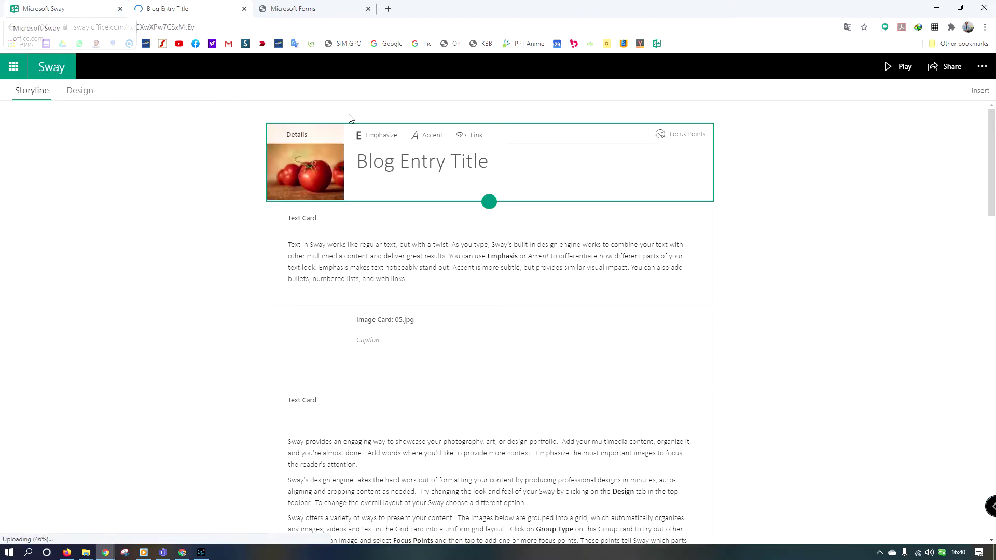
pyautogui.scroll(-5, 470, 306)
pyautogui.scroll(-10, 471, 306)
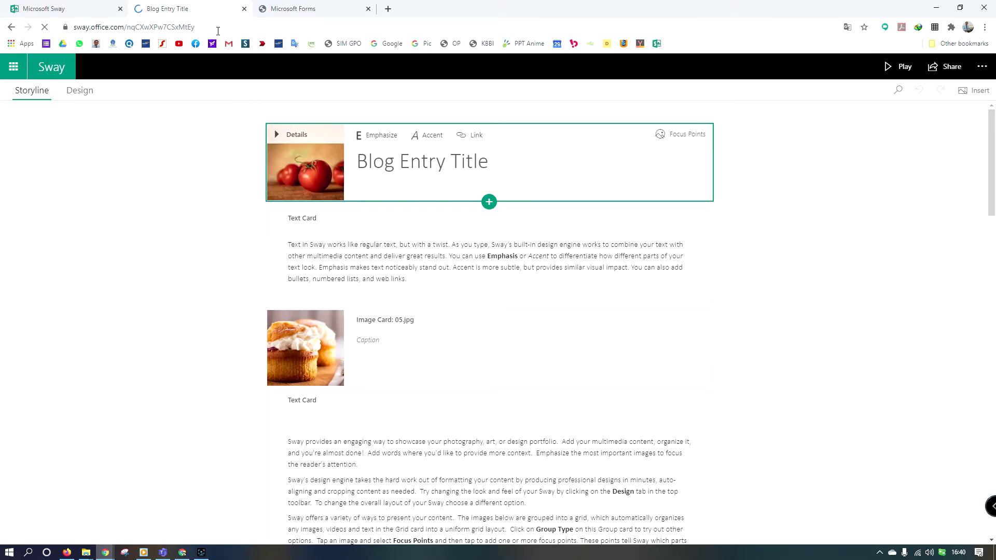
pyautogui.click(244, 10)
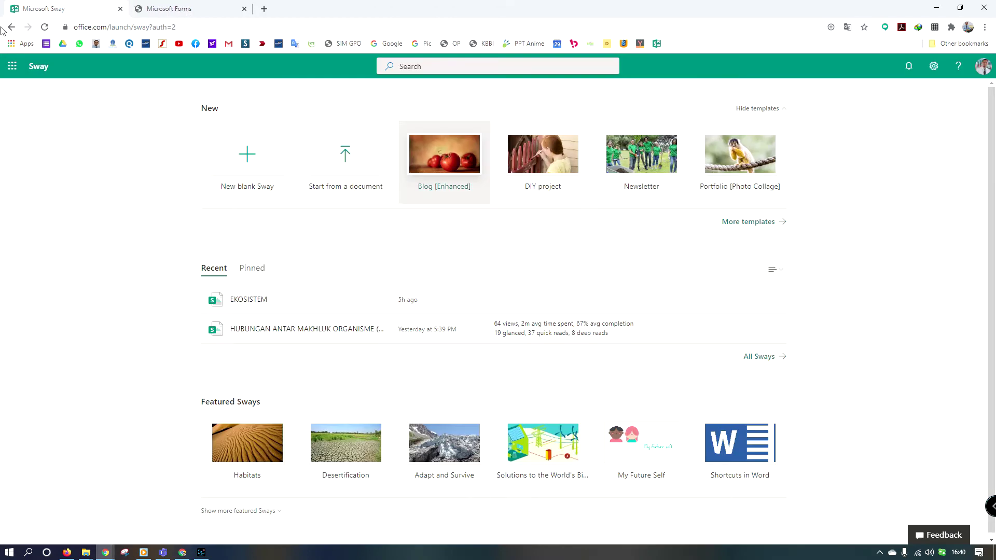
# - Create a new blank Sway and title it "HUBUNGAN ANTAR ORGANISME"
pyautogui.click(260, 154)
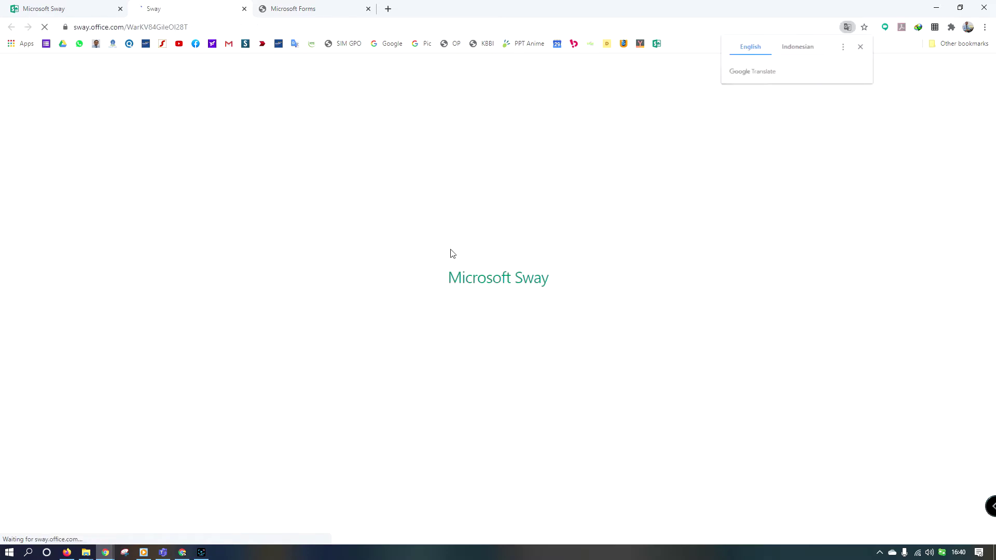
pyautogui.click(474, 164)
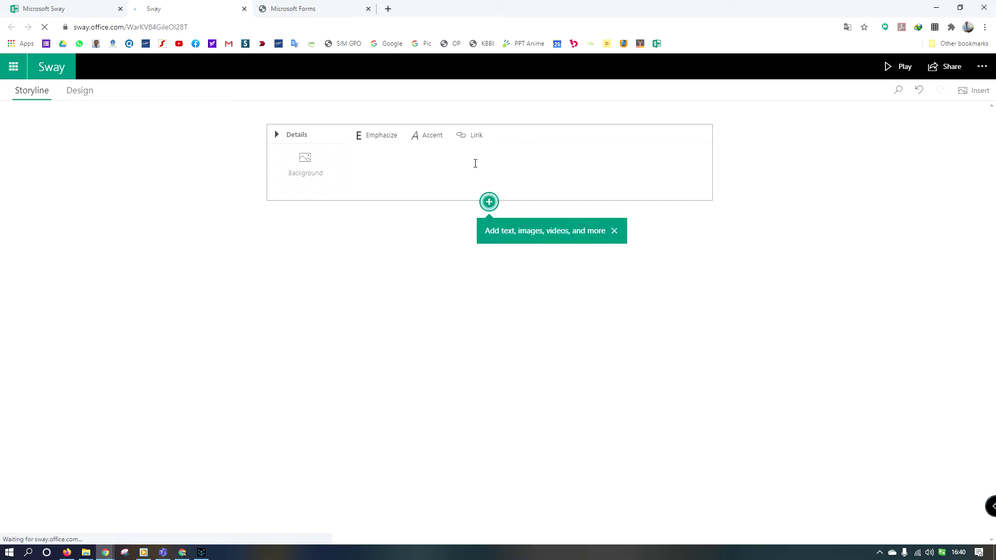
pyautogui.write('BH')
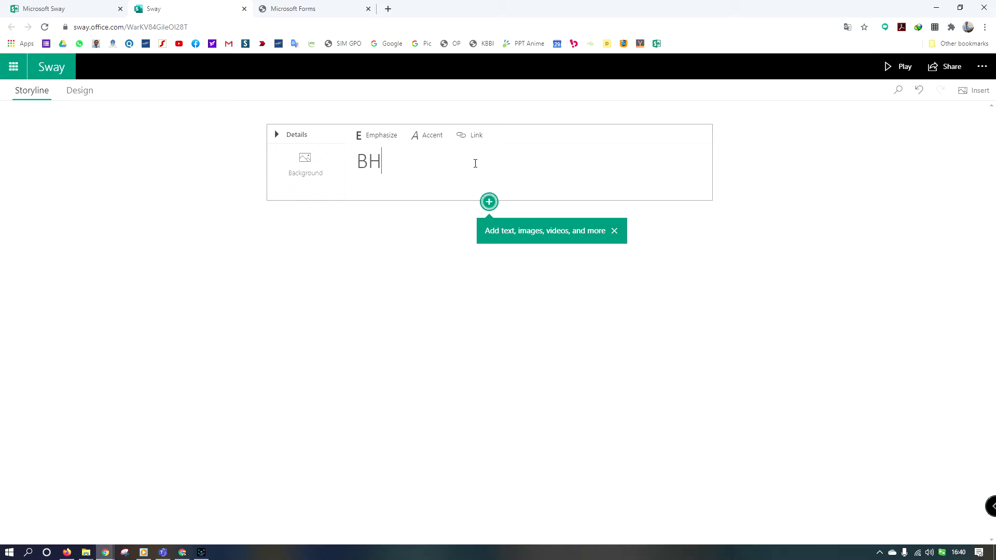
pyautogui.press('BackSpace')
pyautogui.press('BackSpace')
pyautogui.write('HUBUNGAN ')
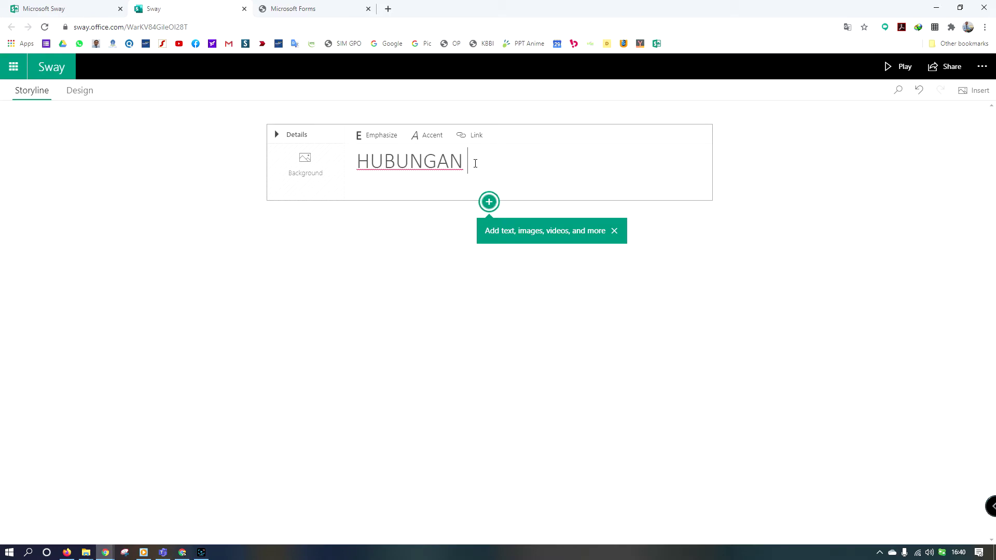
pyautogui.write('ANTAR ORGANISME')
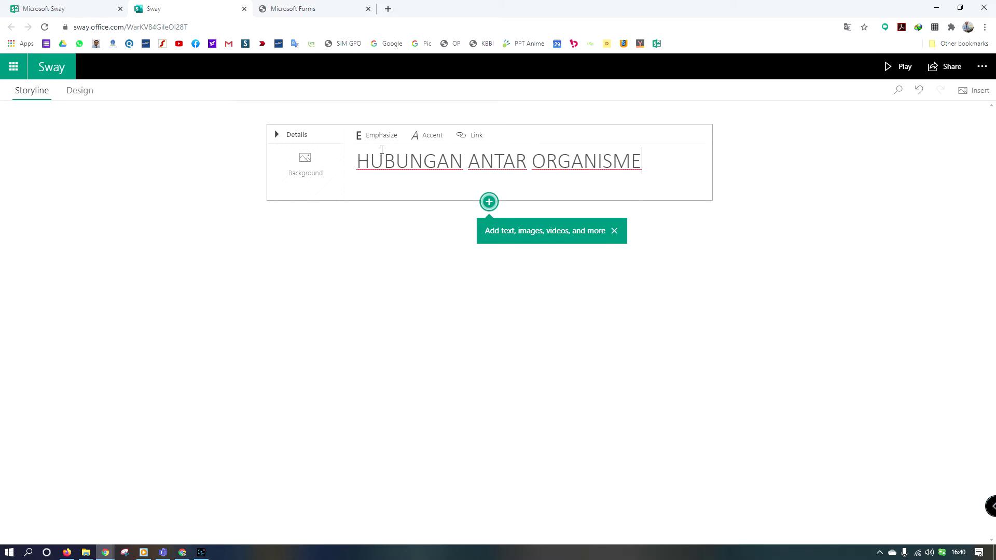
# - Start choosing a background for the title card and search Bing Images for the suggested topic "HUBUNGAN ANTAR ORGANISME"
pyautogui.click(327, 182)
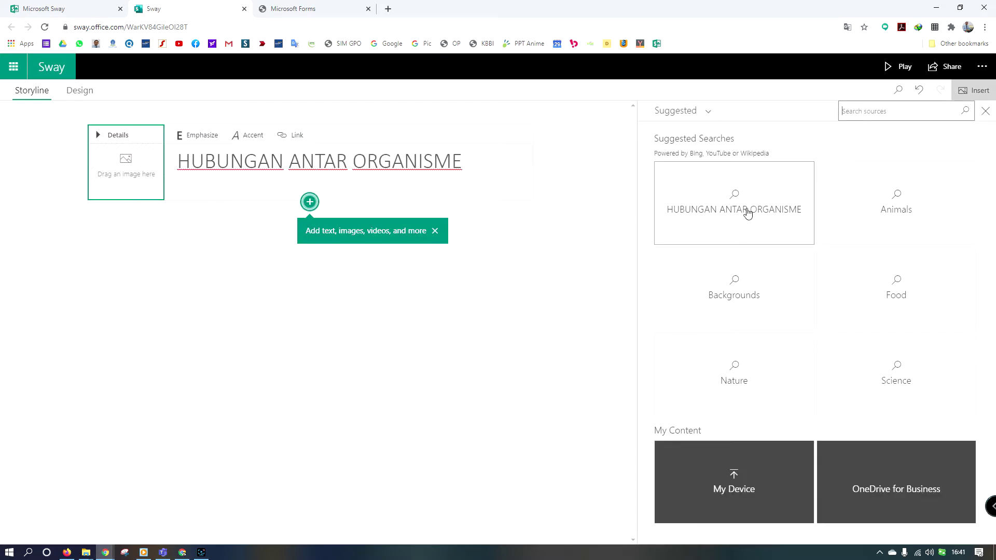
pyautogui.click(747, 213)
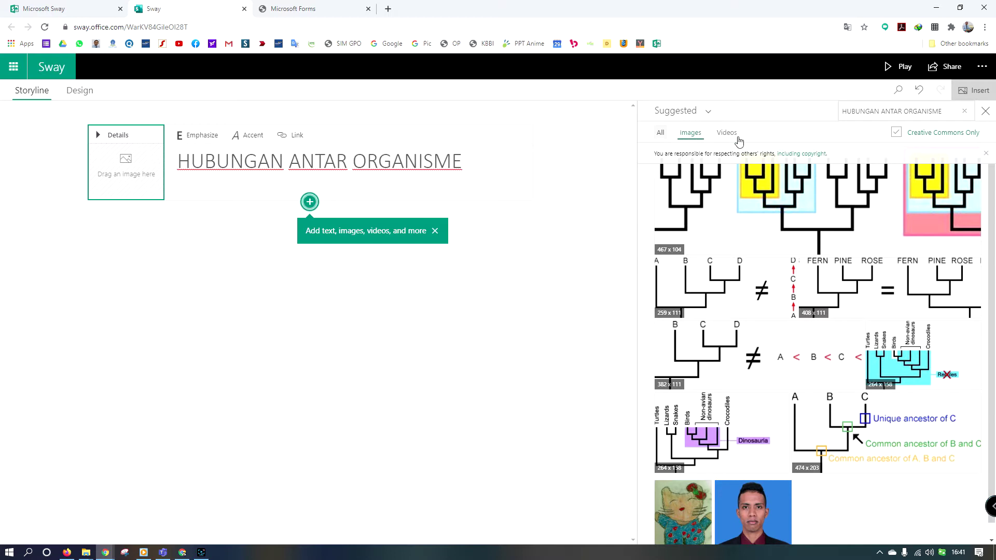
pyautogui.click(703, 113)
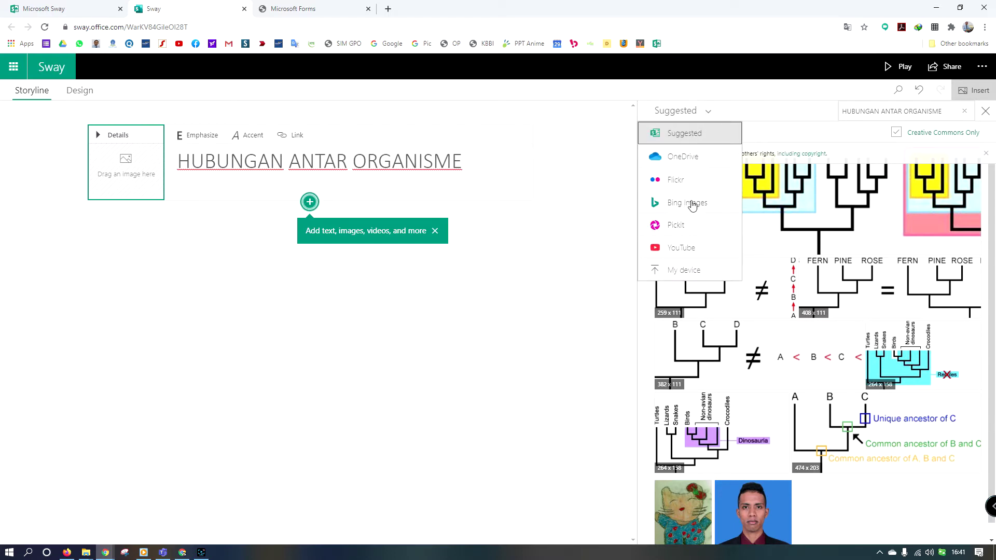
pyautogui.click(691, 204)
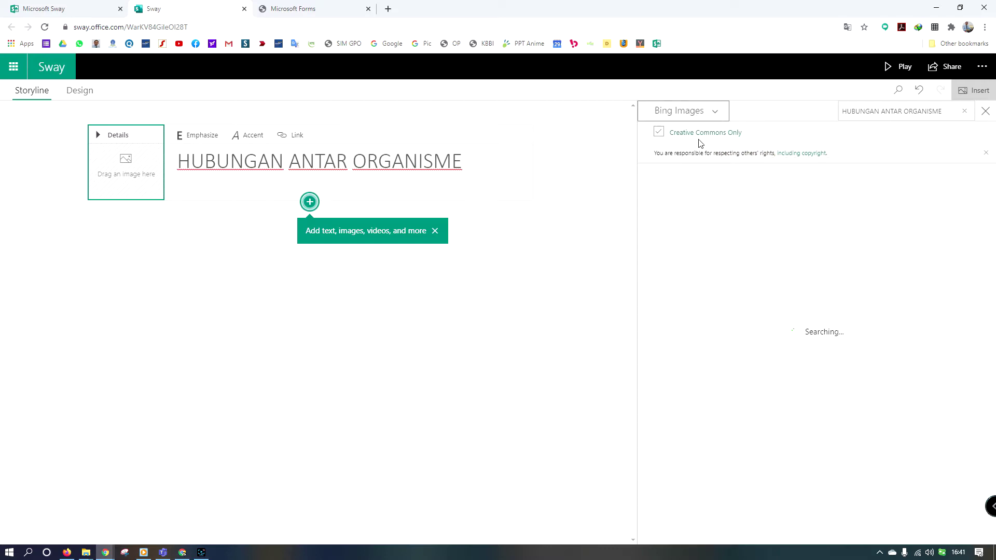
# - Check the files available from OneDrive and review the other content sources
pyautogui.click(714, 117)
pyautogui.click(699, 157)
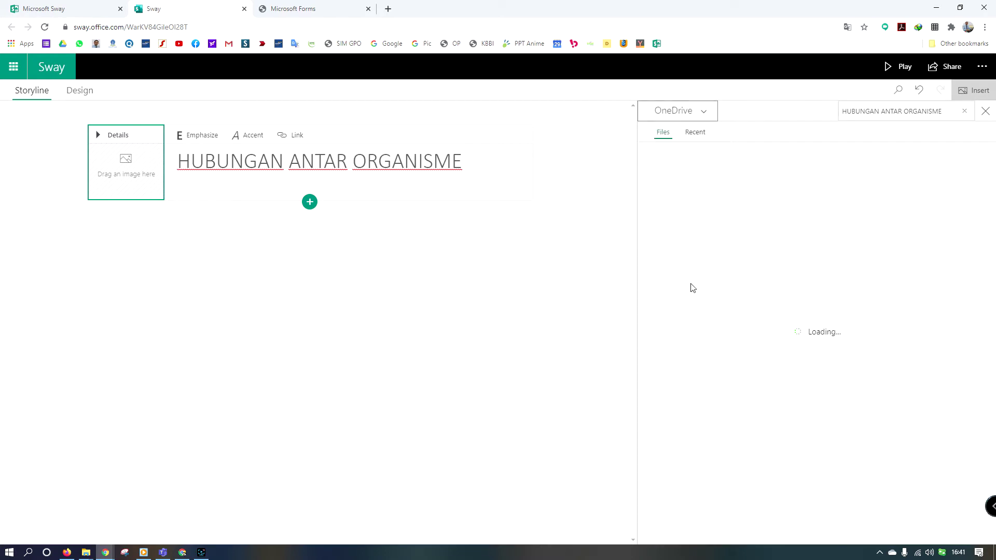
pyautogui.click(695, 112)
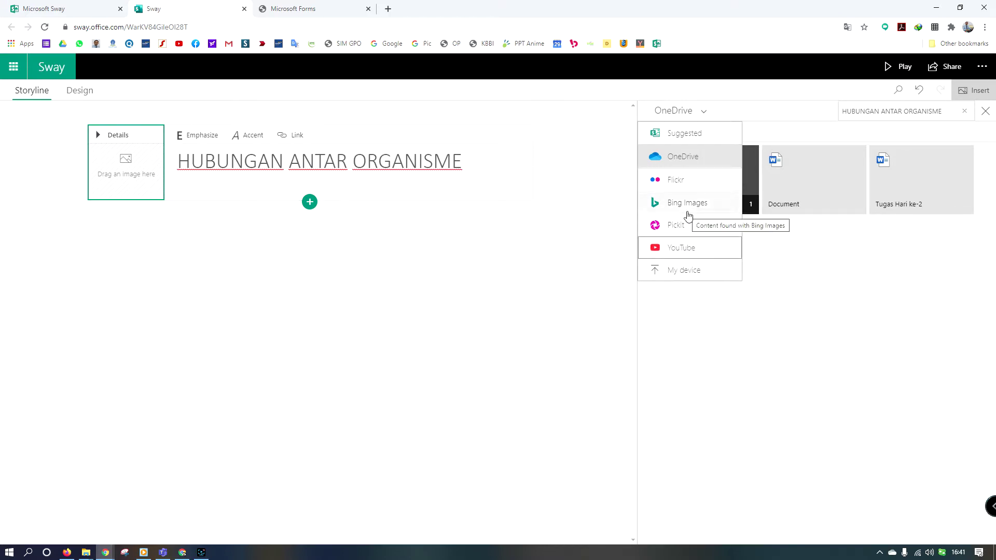
pyautogui.click(771, 115)
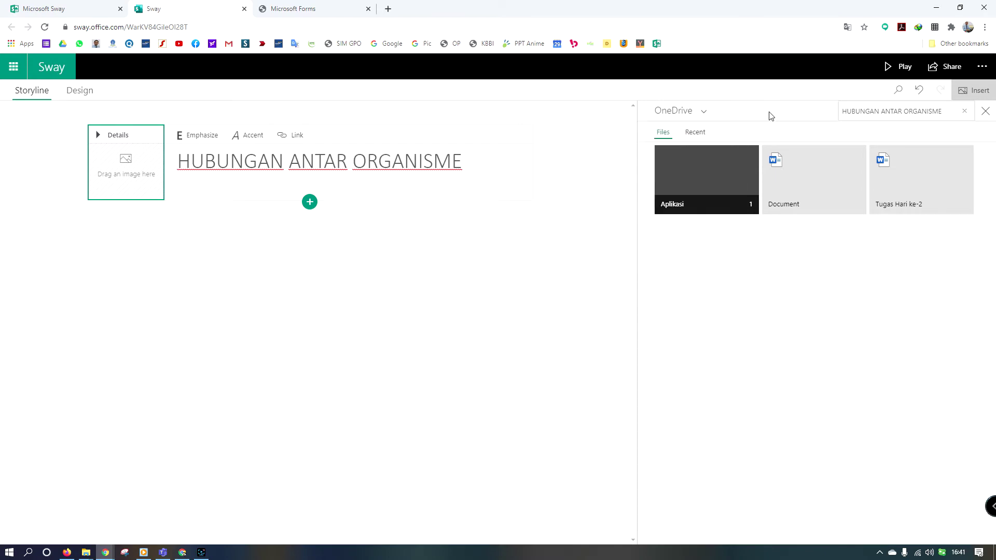
# - Search Bing Images for "Simbiosis"
pyautogui.click(683, 110)
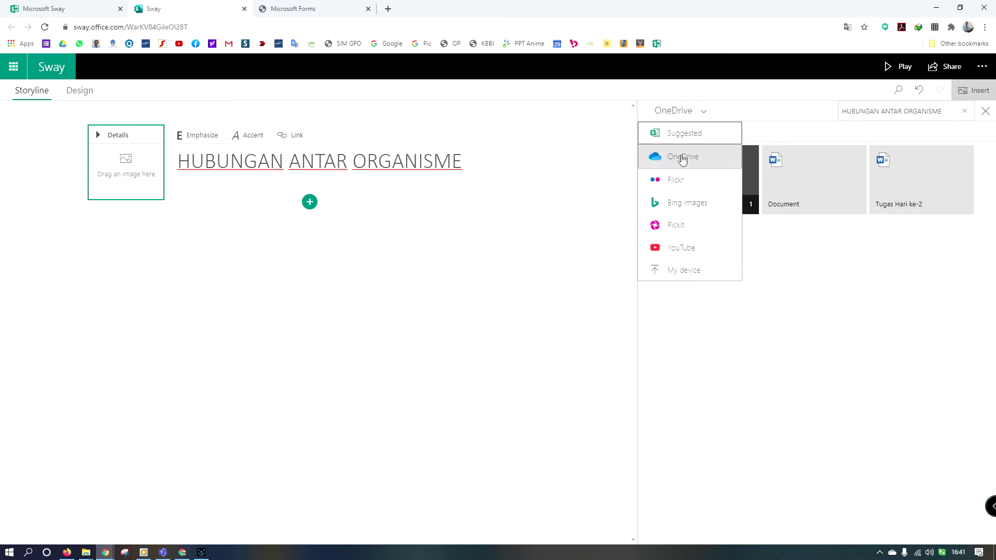
pyautogui.click(682, 203)
pyautogui.click(931, 113)
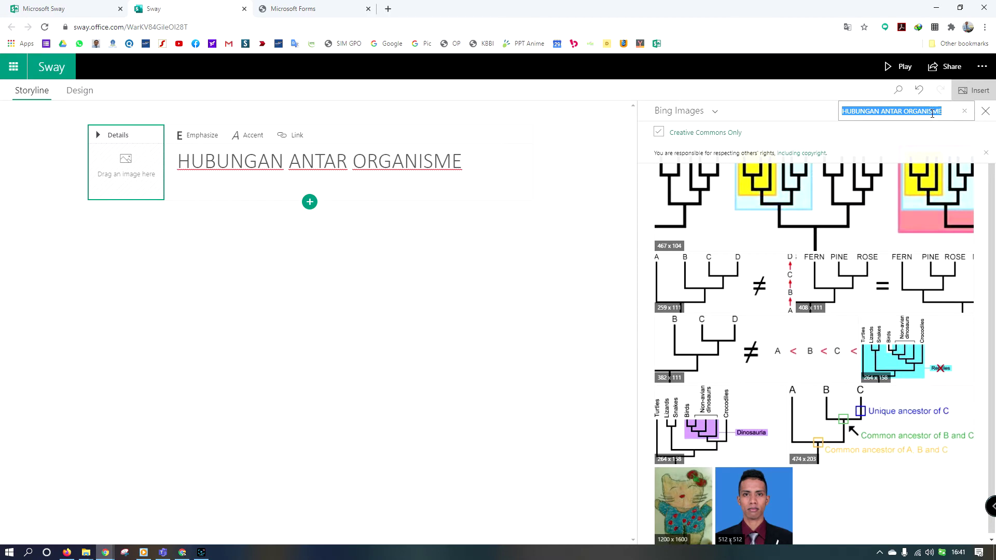
pyautogui.write('Simbiosis')
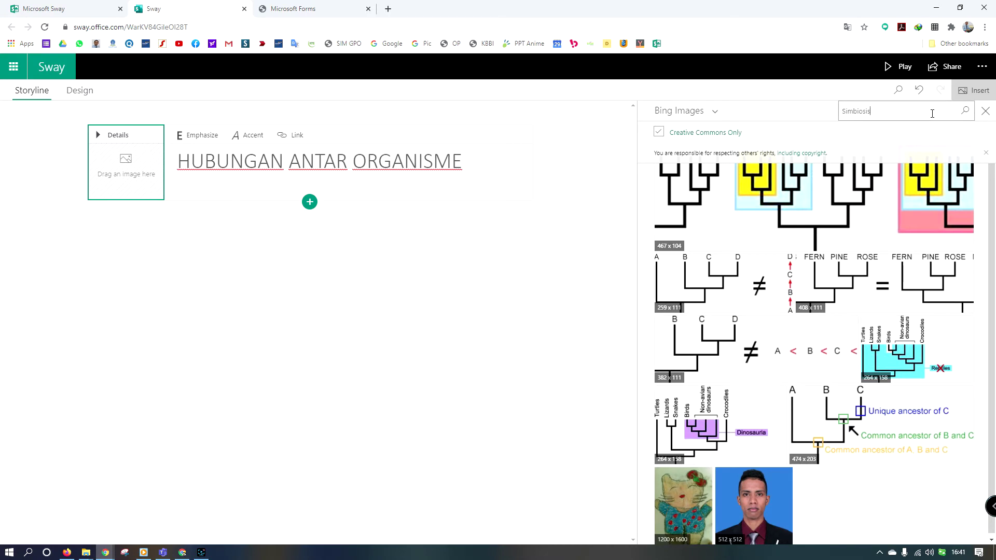
pyautogui.press('Return')
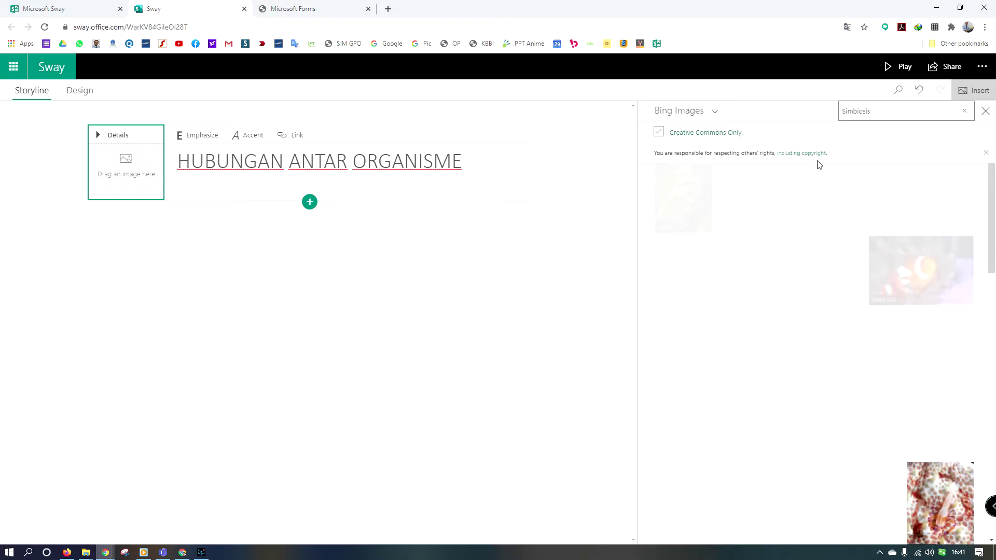
# - Browse the Simbiosis images and add the 800 x 533 clownfish in purple anemone as the title card's background
pyautogui.scroll(-6, 882, 311)
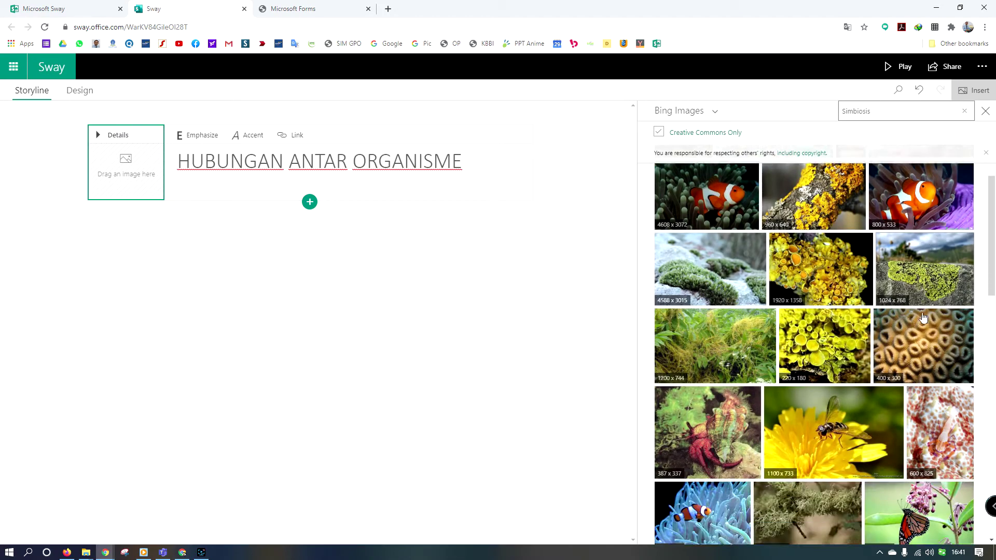
pyautogui.scroll(-8, 922, 318)
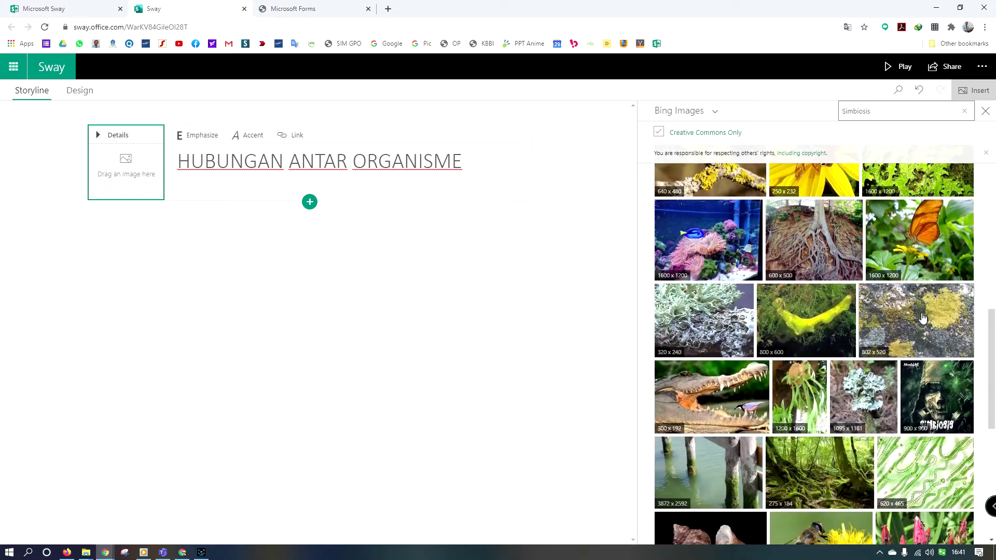
pyautogui.scroll(-5, 978, 419)
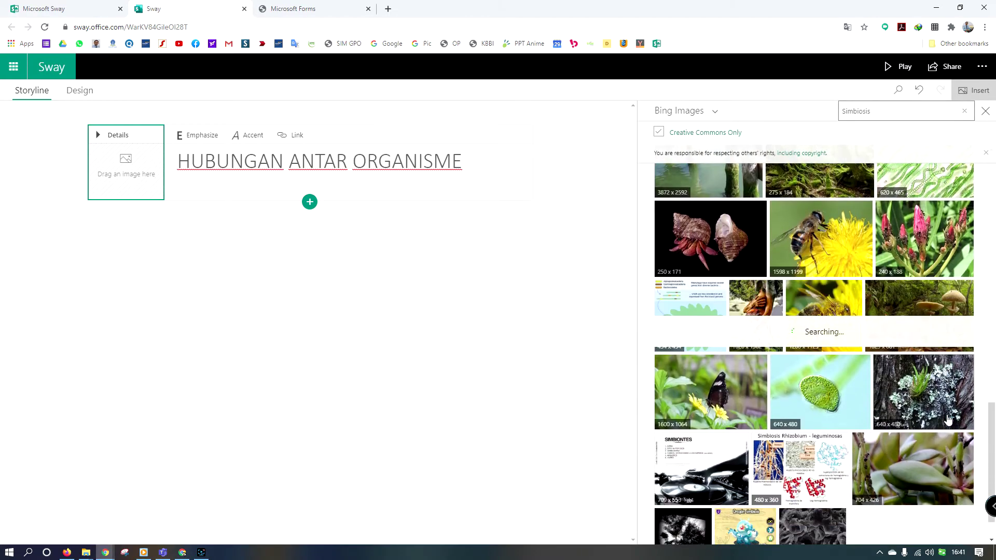
pyautogui.scroll(15, 892, 340)
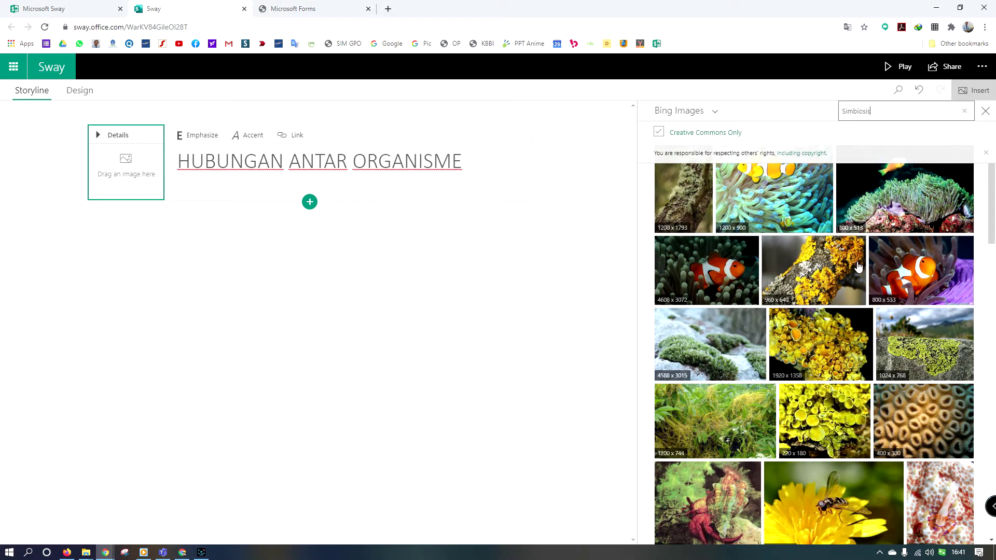
pyautogui.click(930, 276)
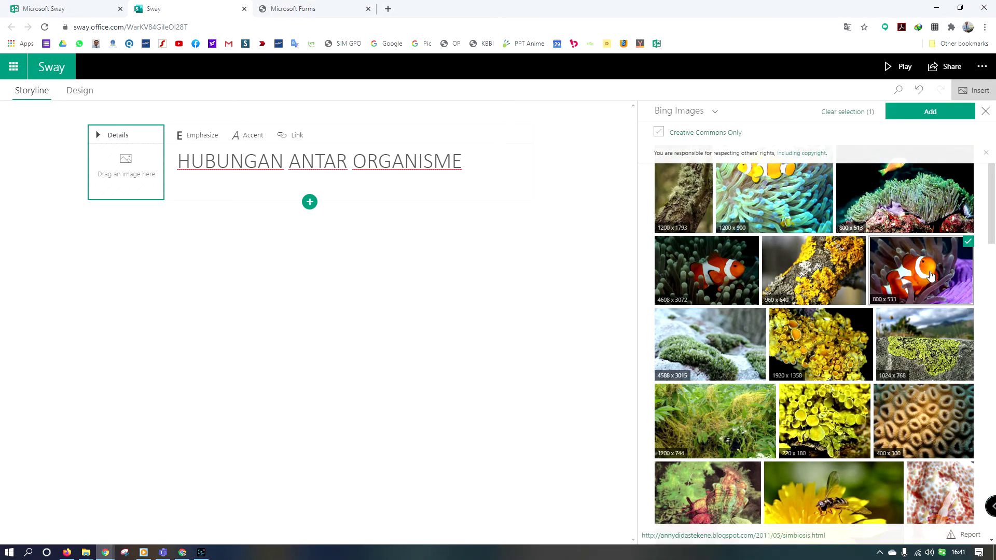
pyautogui.click(919, 114)
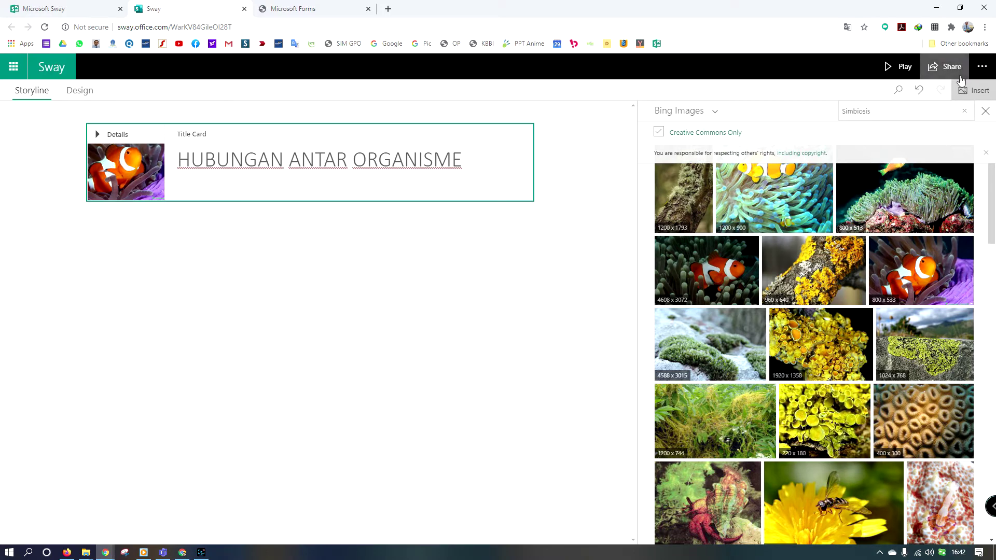
# - Review the text and media card types and insert an empty video card below the title card
pyautogui.click(401, 191)
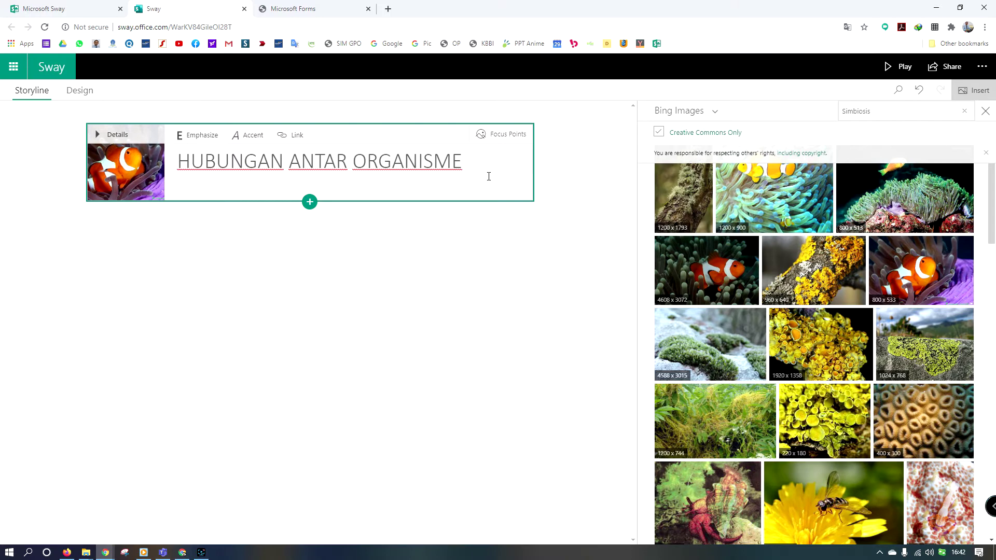
pyautogui.click(310, 202)
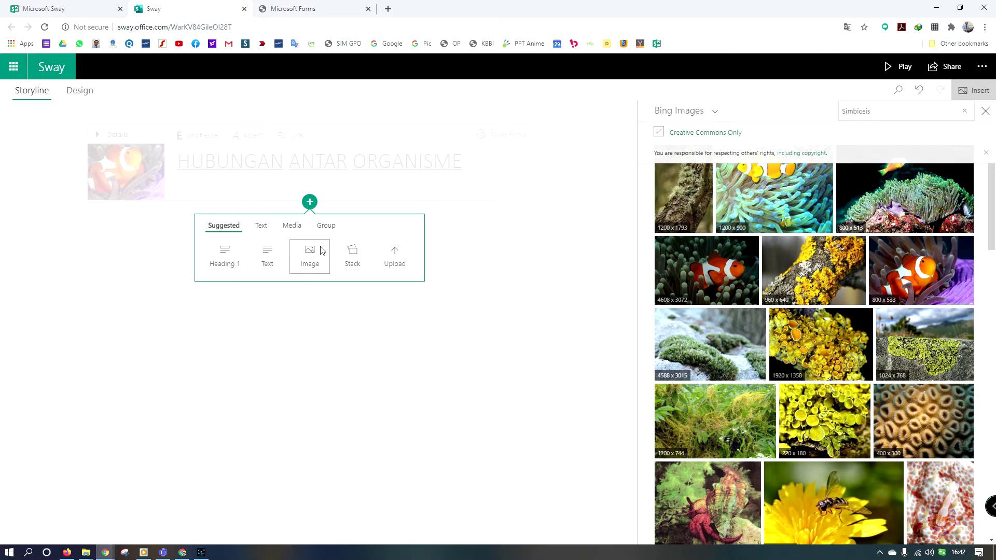
pyautogui.click(261, 226)
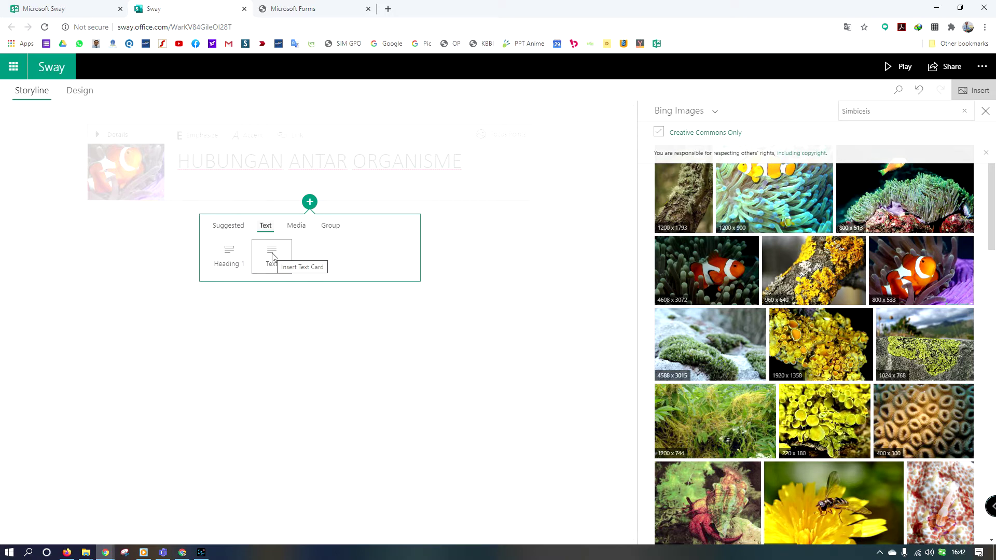
pyautogui.click(296, 225)
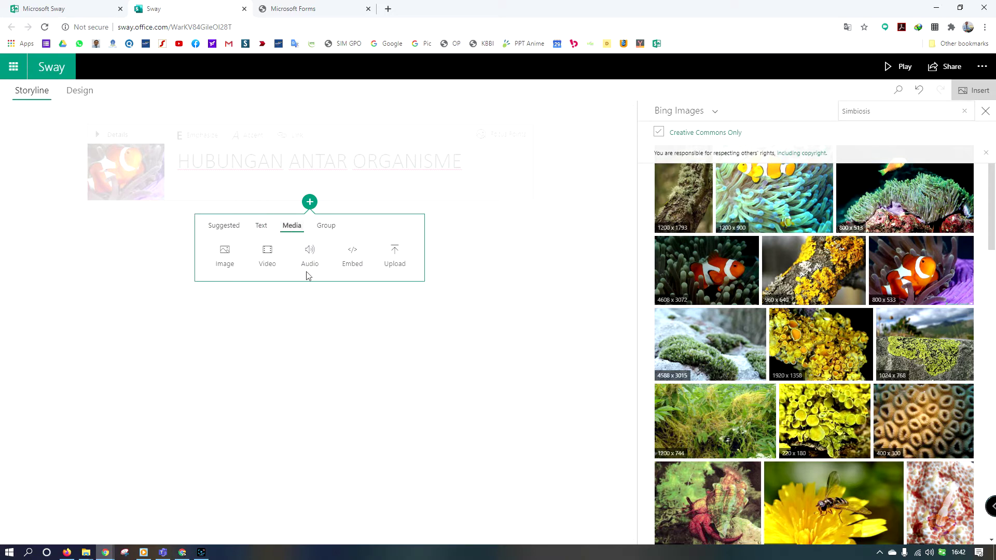
pyautogui.click(268, 259)
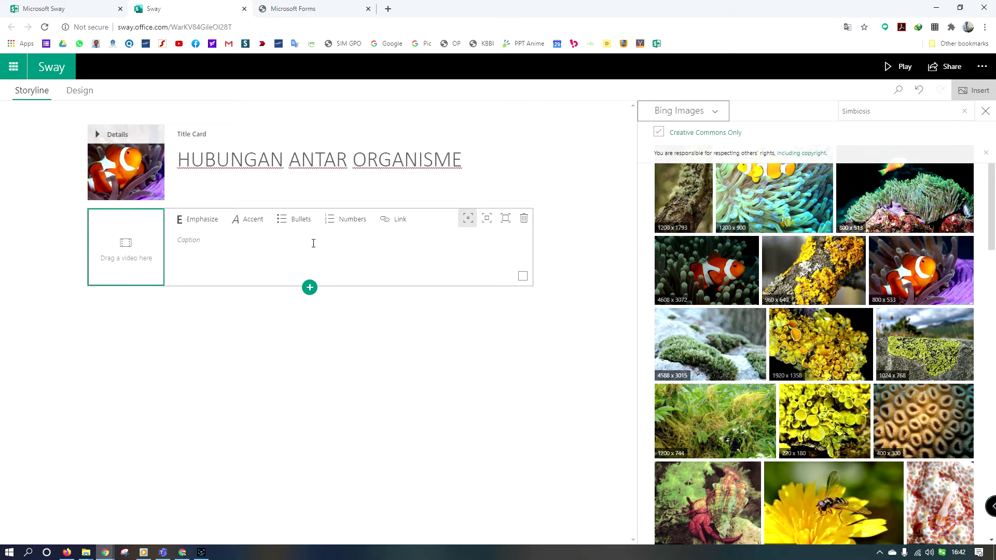
# - Switch the content source to YouTube and search it for the teacher's channel name
pyautogui.click(879, 111)
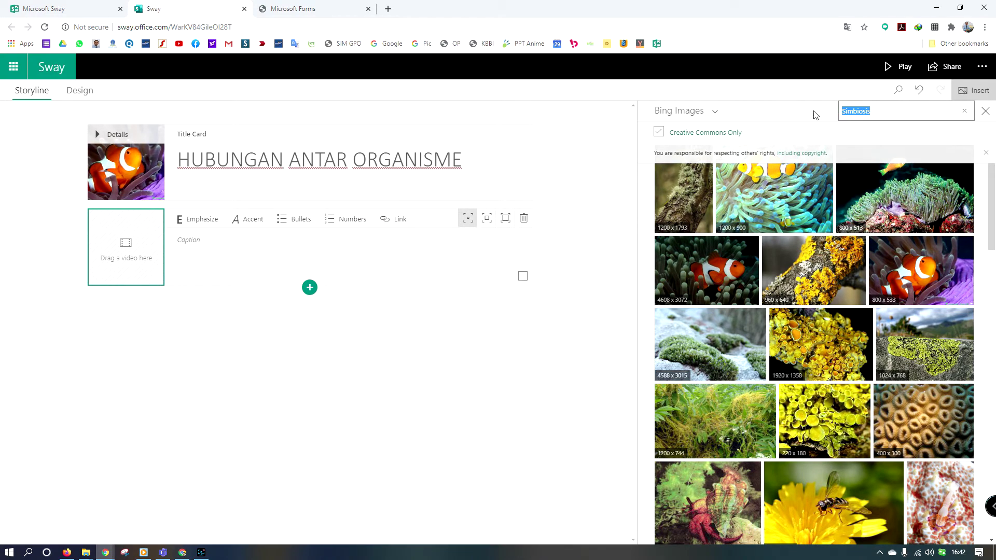
pyautogui.click(706, 111)
pyautogui.click(686, 246)
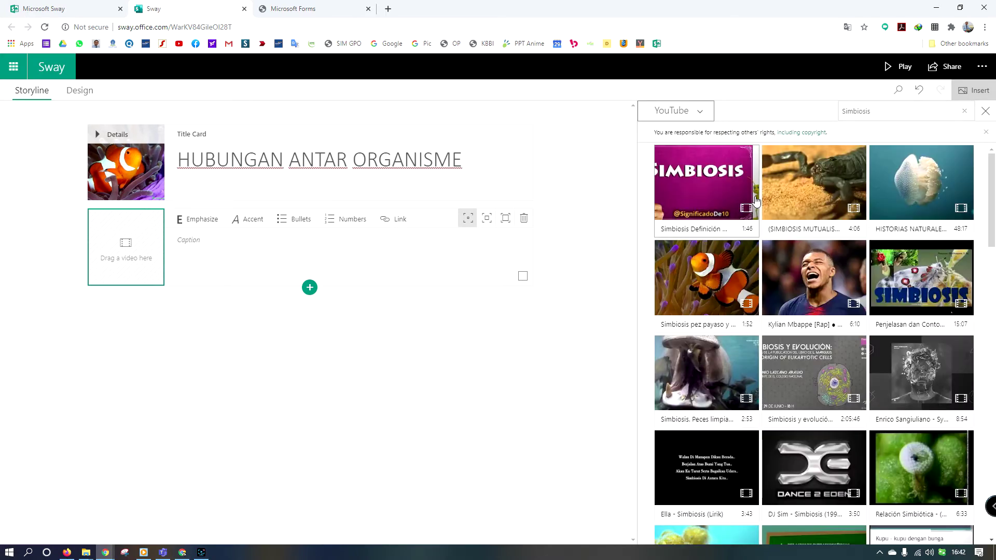
pyautogui.doubleClick(873, 110)
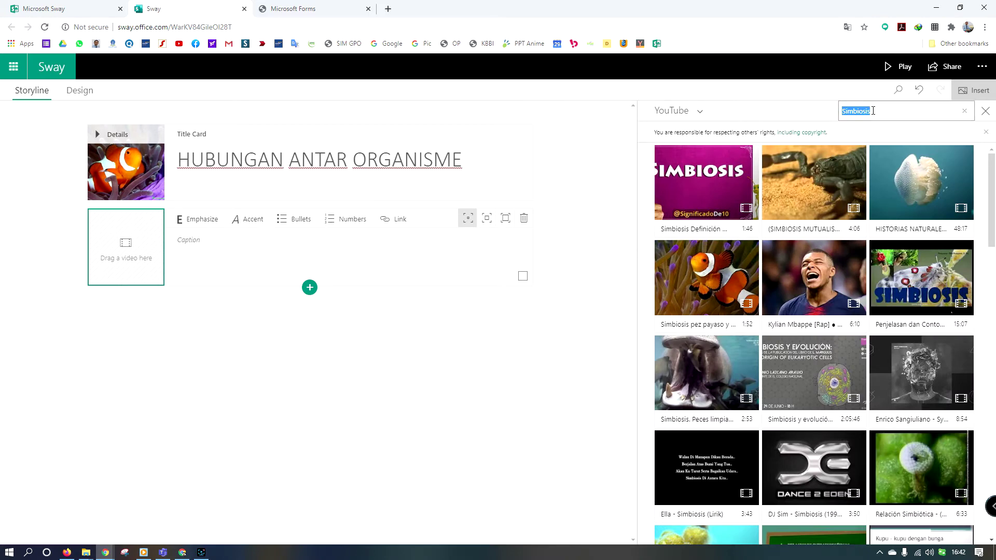
pyautogui.write('artaqiem')
pyautogui.press('Return')
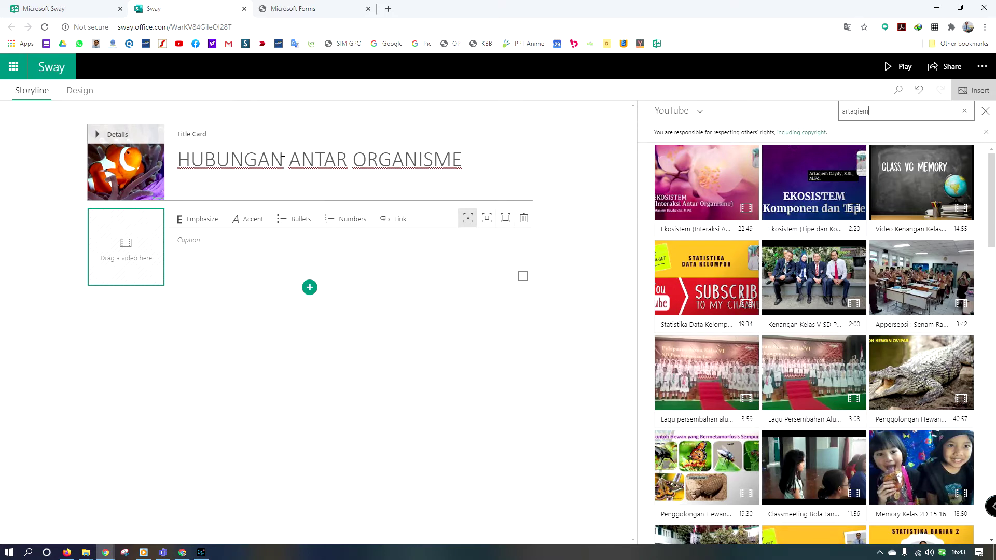
# - Replace the first word of the title so that it reads "INTERAKSI ANTAR ORGANISME"
pyautogui.moveTo(282, 160); pyautogui.dragTo(173, 166)
pyautogui.write('Inte\\\\')
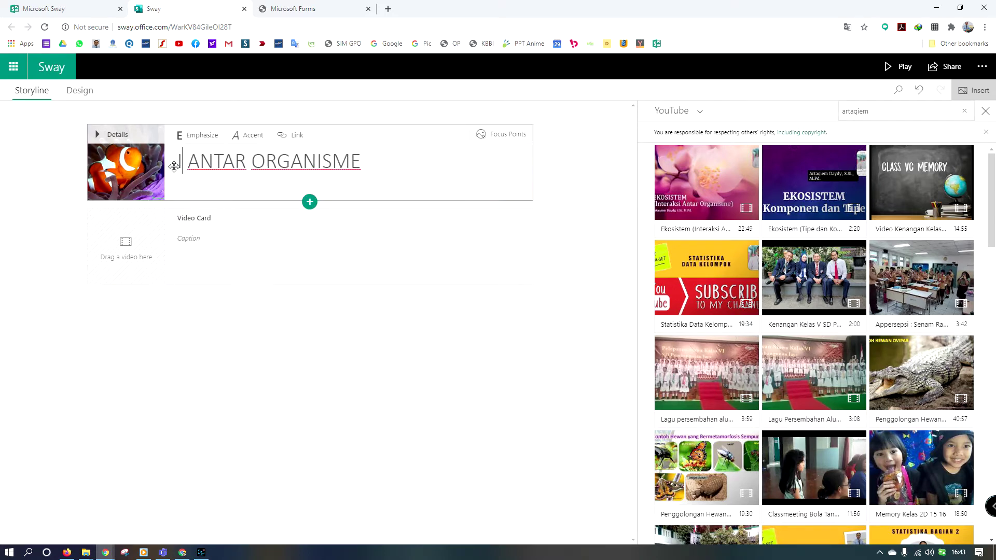
pyautogui.write('\\')
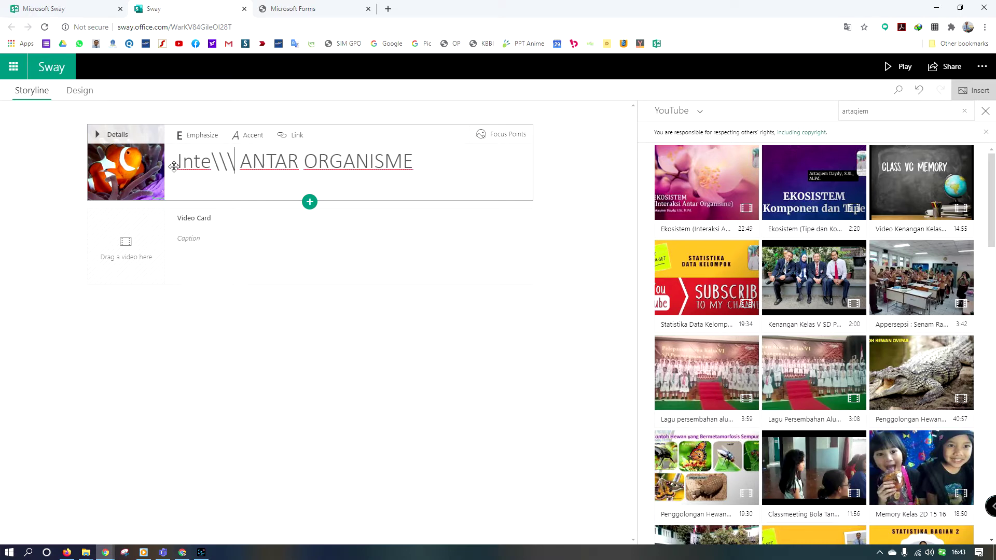
pyautogui.press('BackSpace')
pyautogui.press('BackSpace')
pyautogui.press('BackSpace')
pyautogui.press('BackSpace')
pyautogui.press('BackSpace')
pyautogui.press('BackSpace')
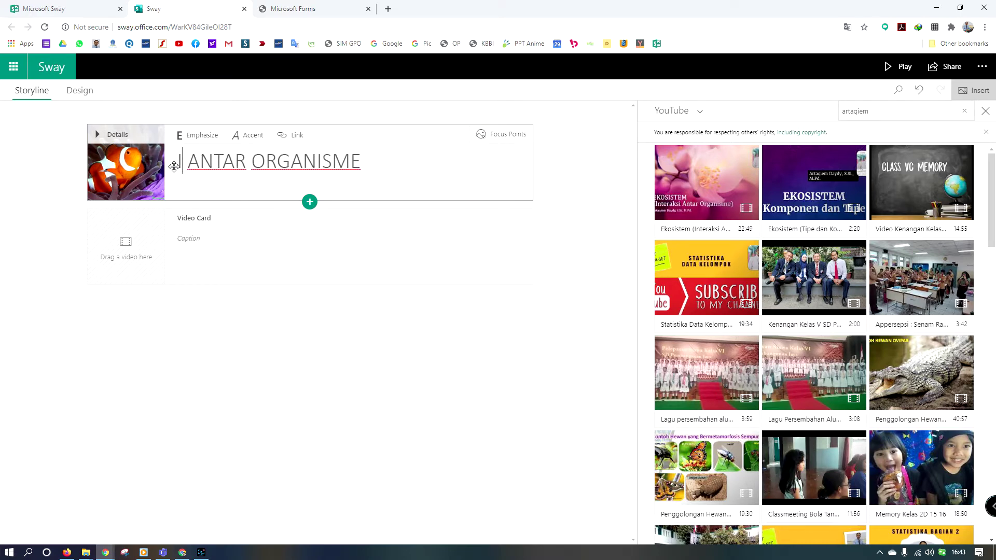
pyautogui.write('NTERAKSI')
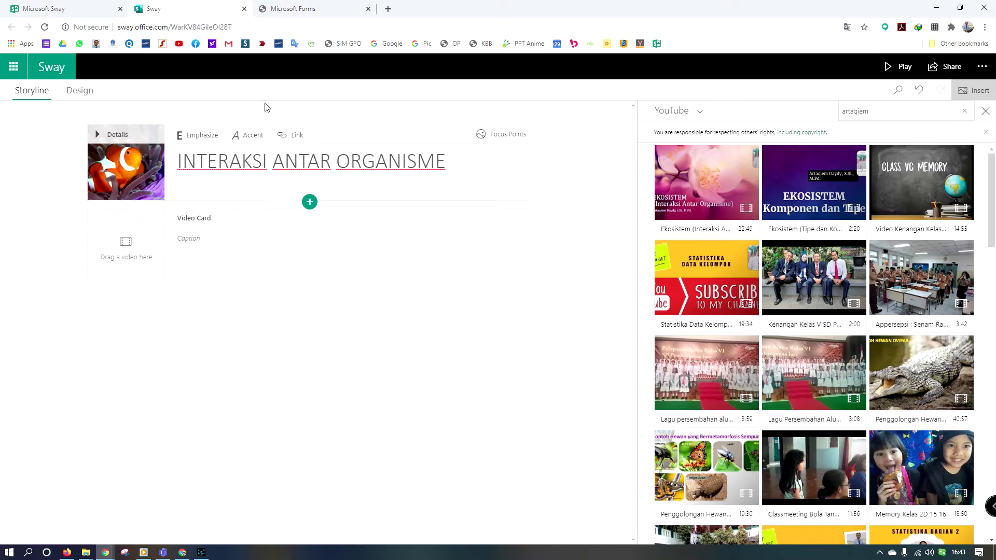
# - Add the 22:49 video "Ekosistem (Interaksi Antar Organisme)" and caption it "Anak-anaku silahkan perhatikan video materi beikut"
pyautogui.click(703, 191)
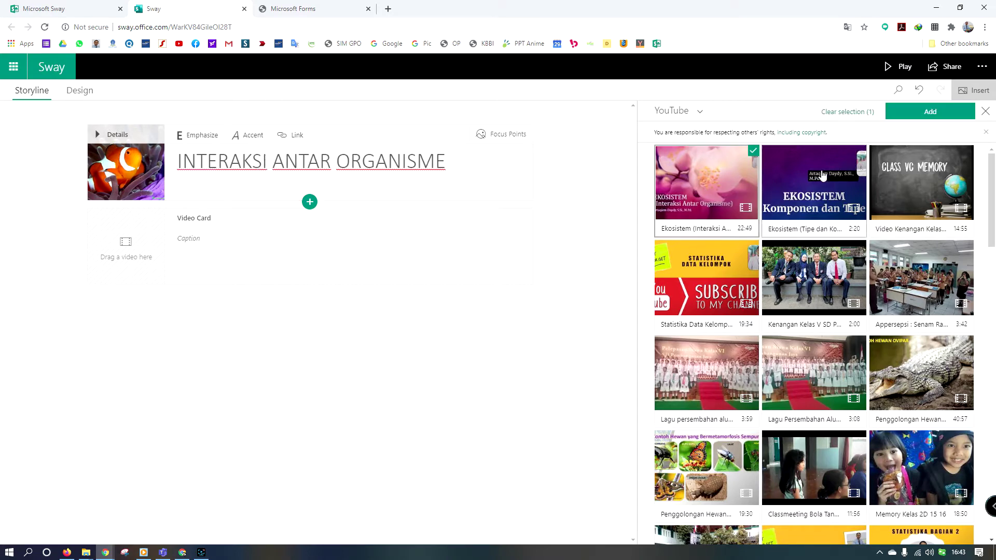
pyautogui.click(915, 111)
pyautogui.click(269, 247)
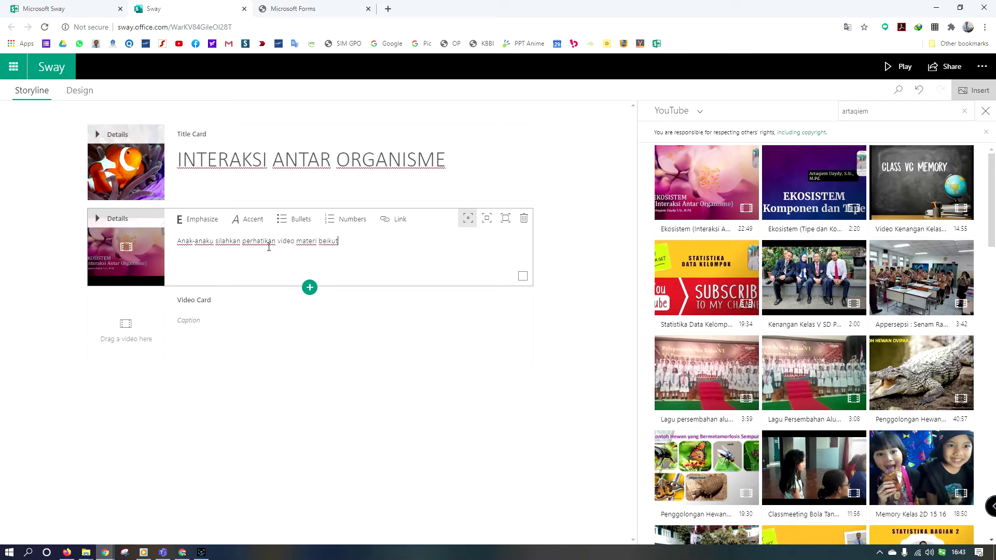
# - Delete the empty video card below the Ekosistem video card
pyautogui.click(278, 301)
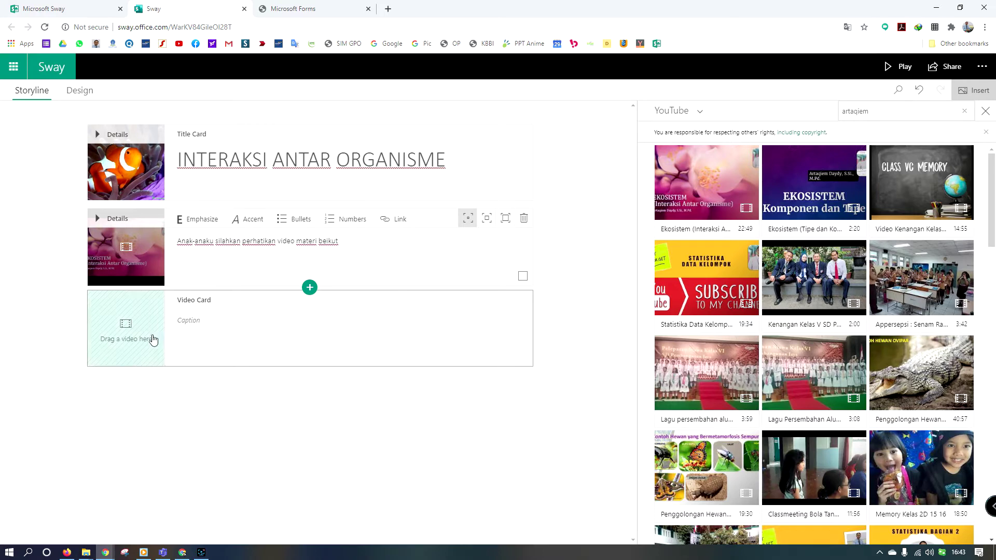
pyautogui.click(333, 334)
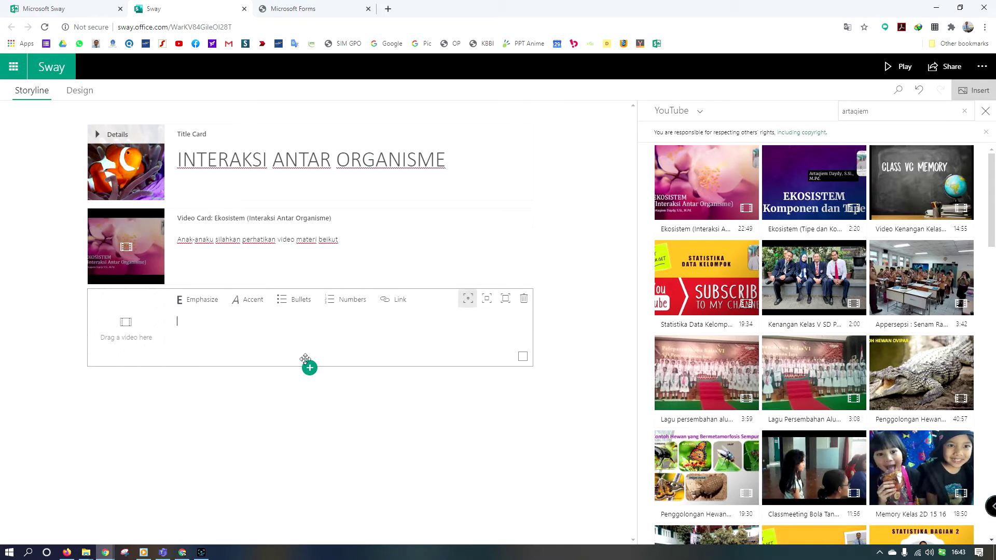
pyautogui.click(524, 299)
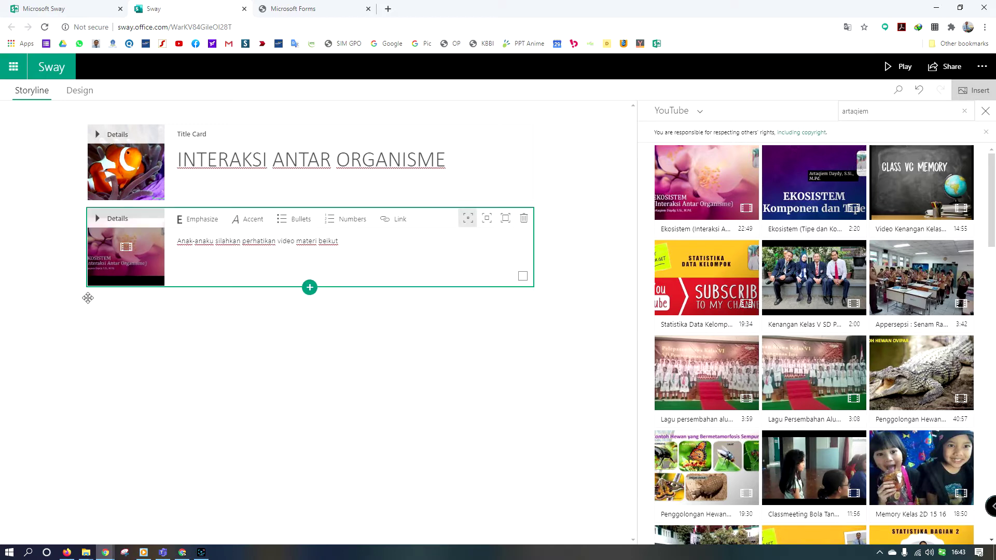
pyautogui.click(310, 287)
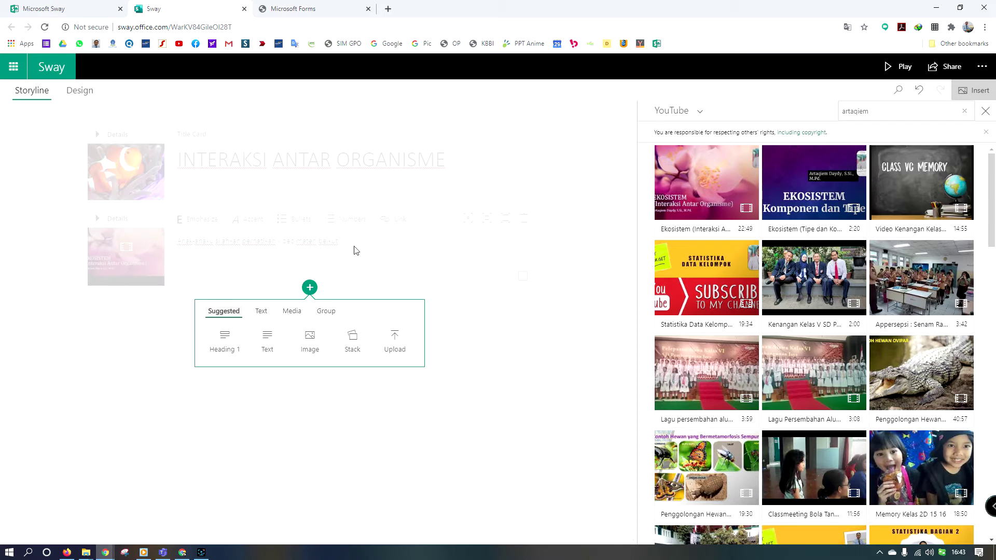
pyautogui.click(407, 171)
pyautogui.click(309, 207)
pyautogui.click(235, 260)
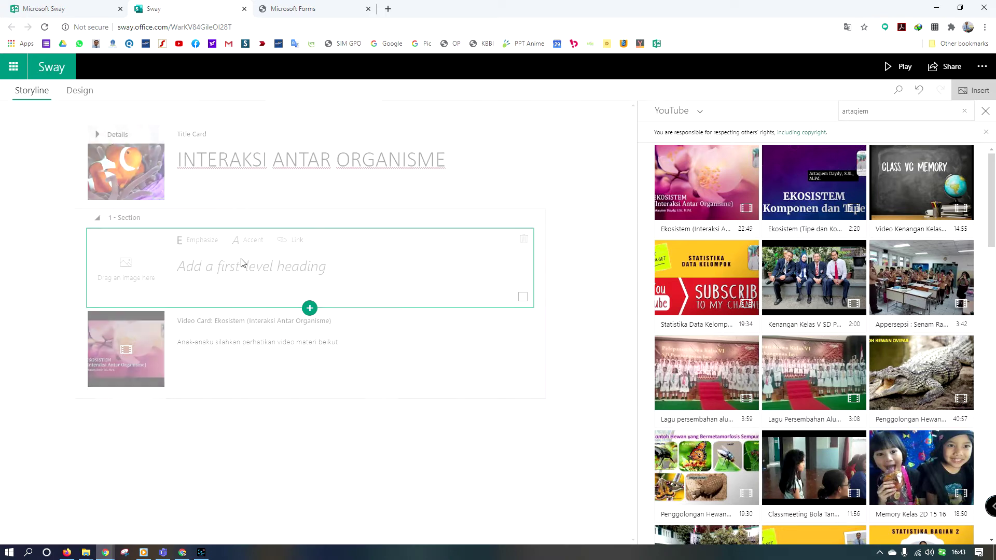
pyautogui.click(265, 272)
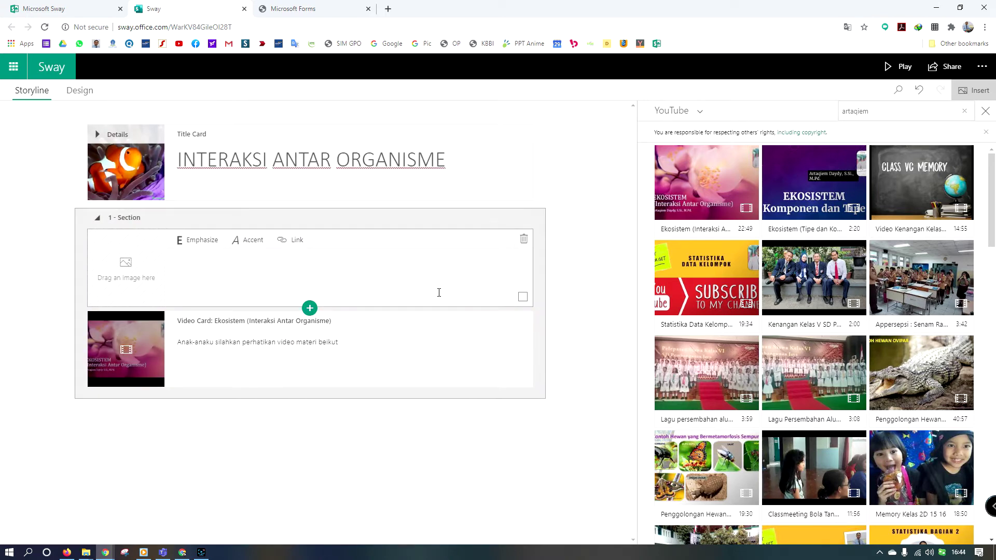
pyautogui.click(524, 239)
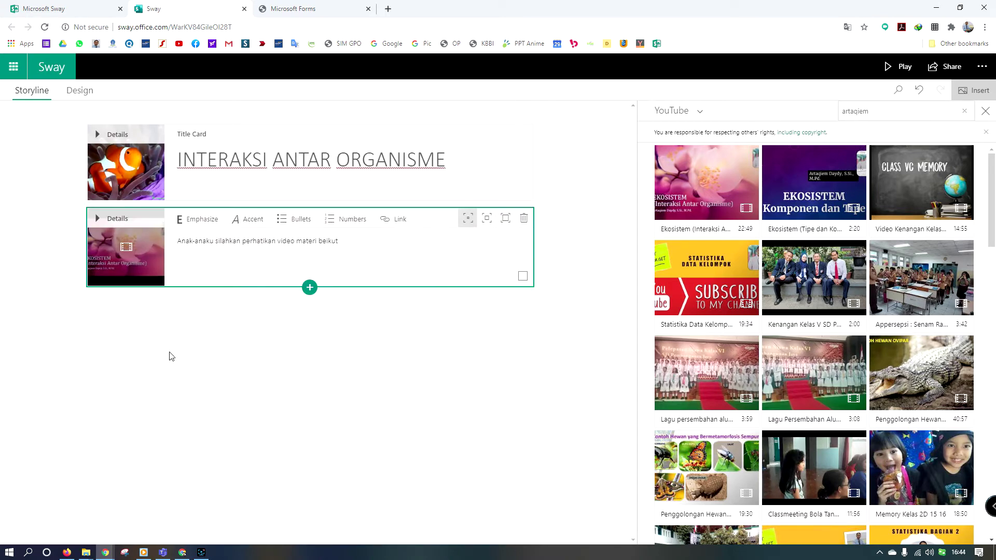
# - Insert a text card below the Ekosistem video card
pyautogui.click(310, 287)
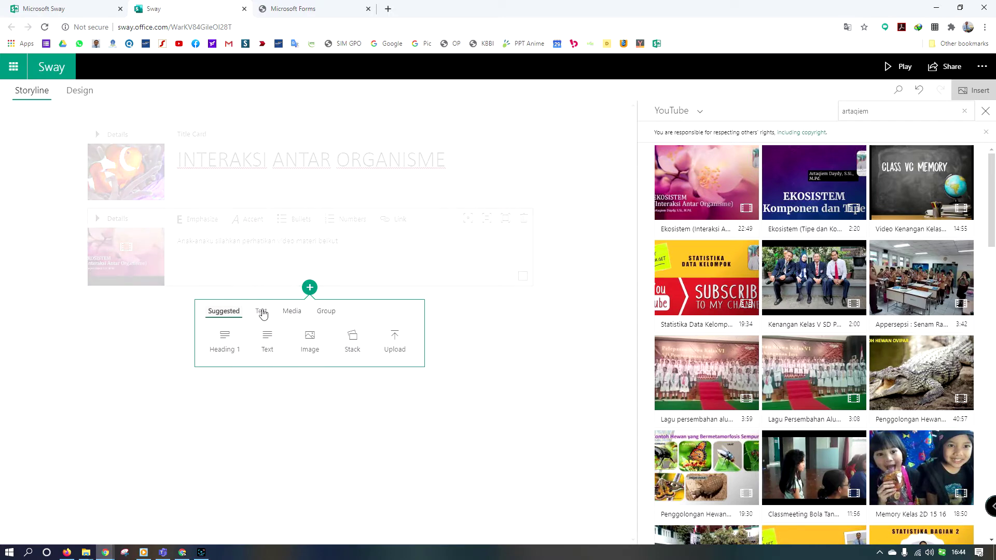
pyautogui.click(264, 312)
pyautogui.click(271, 347)
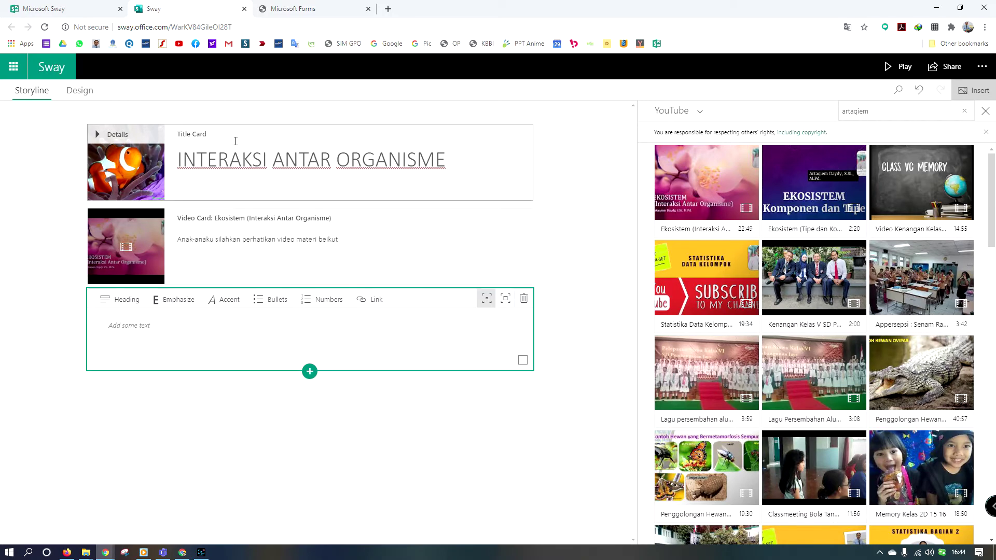
# - Open google.com in a new browser tab
pyautogui.click(388, 8)
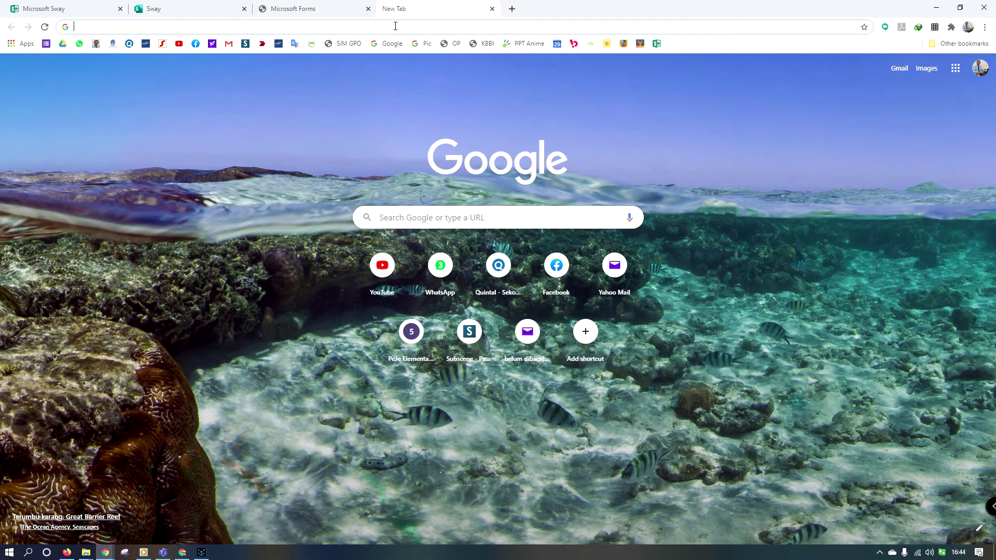
pyautogui.write('Goog')
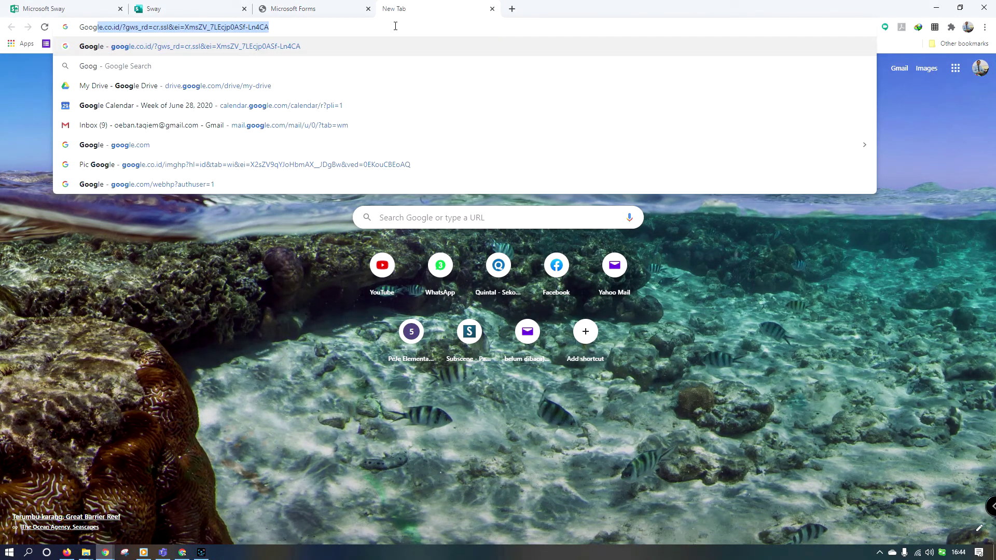
pyautogui.write('ok')
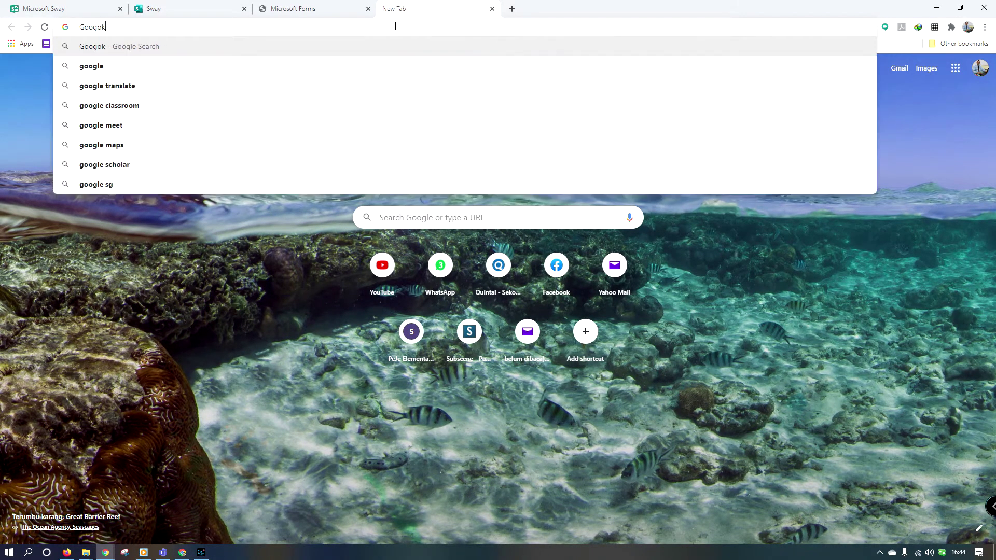
pyautogui.press('BackSpace')
pyautogui.press('BackSpace')
pyautogui.write('le.co')
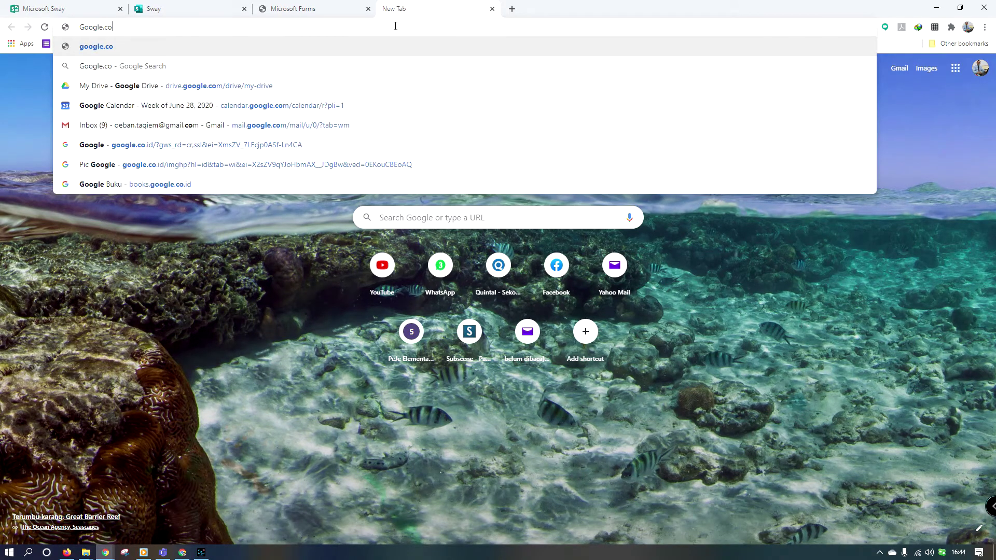
pyautogui.write('m')
pyautogui.press('Return')
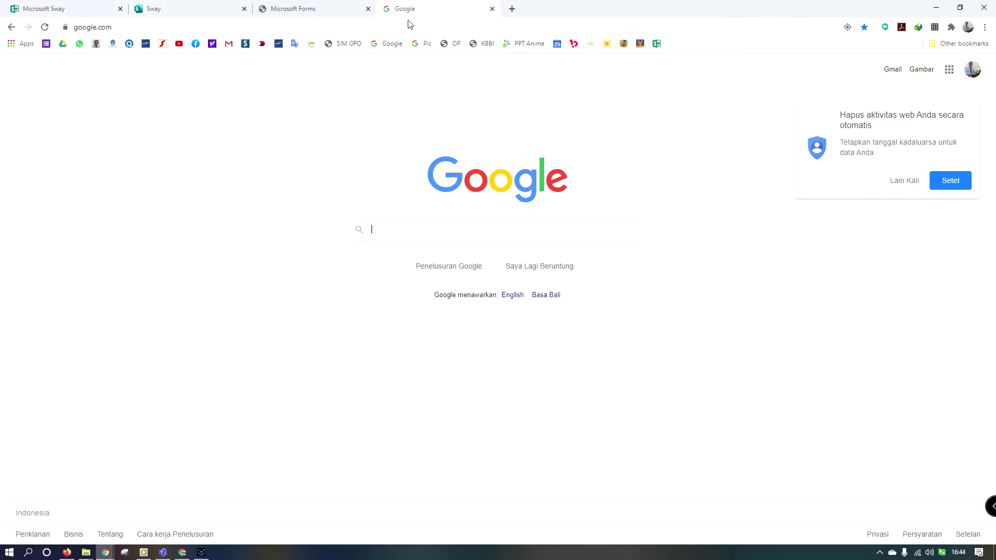
# - Open the school blog at 5sdpj.blogspot.com and look through its posts
pyautogui.click(144, 27)
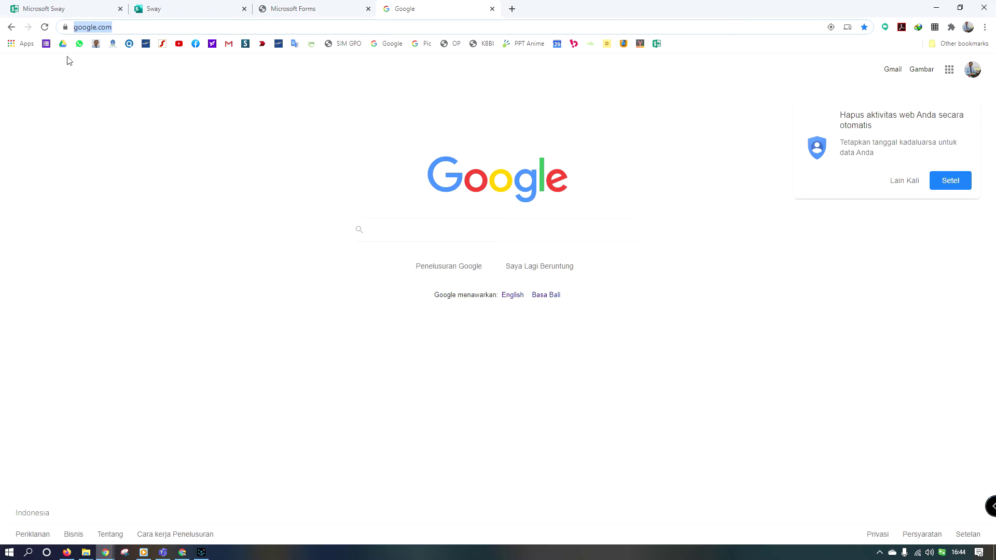
pyautogui.click(101, 46)
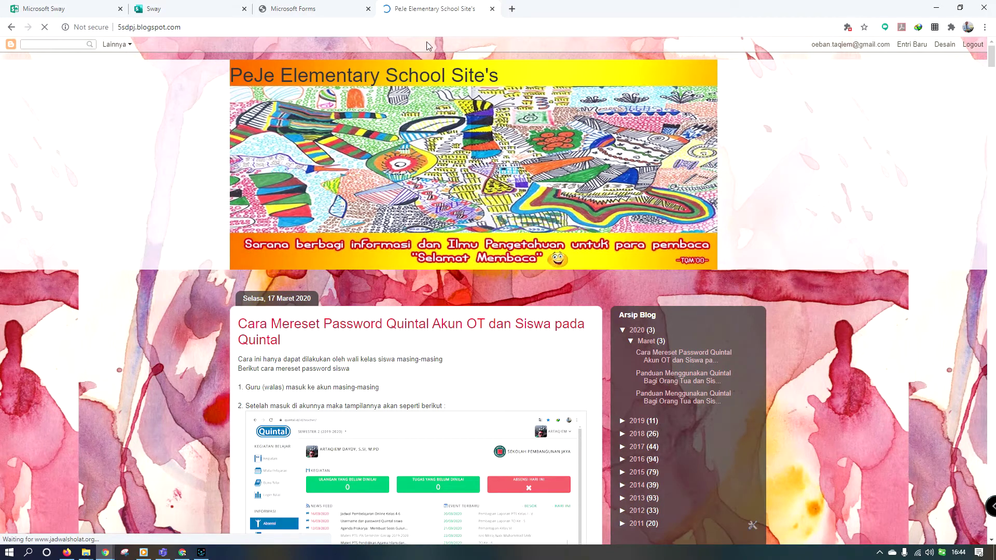
pyautogui.scroll(-5, 614, 256)
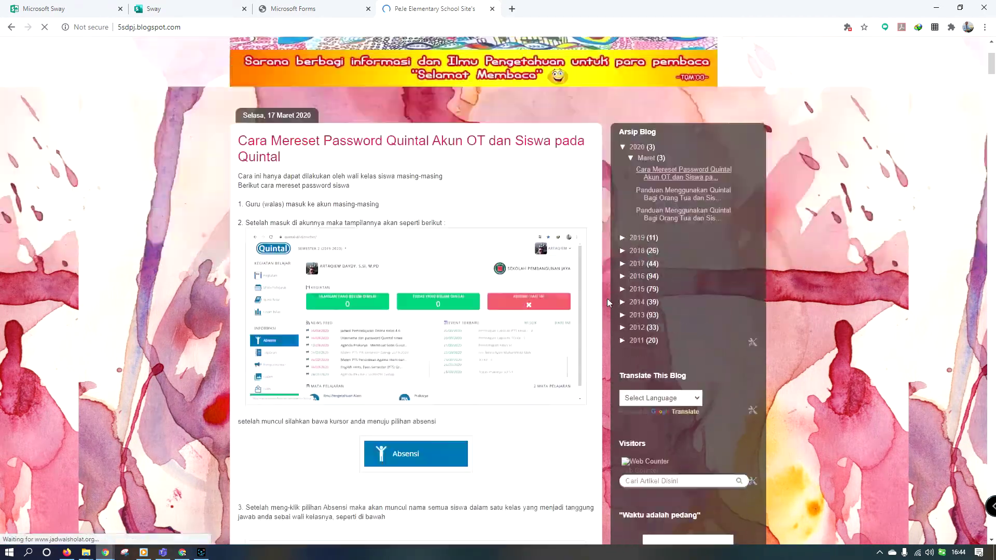
pyautogui.scroll(-20, 607, 300)
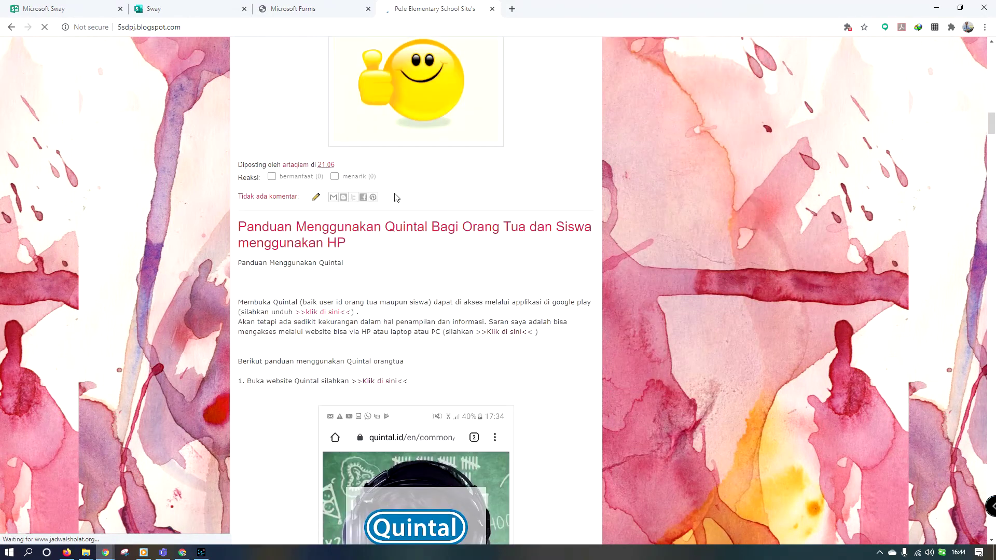
# - Search Google for "simbiosis 5sdpj.blogspot.co.id" and open the blog's SIMBIOSIS post
pyautogui.click(394, 23)
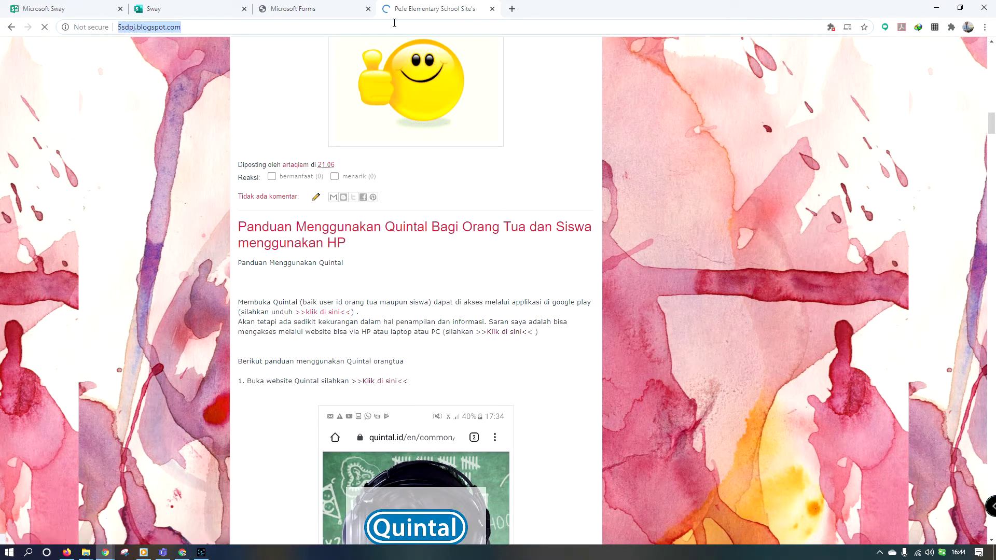
pyautogui.write('goo')
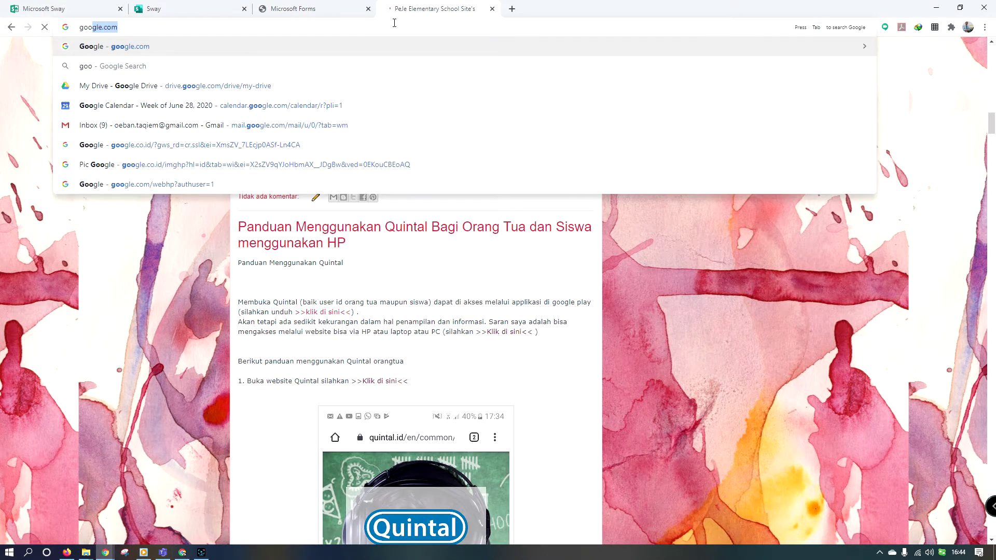
pyautogui.press('Return')
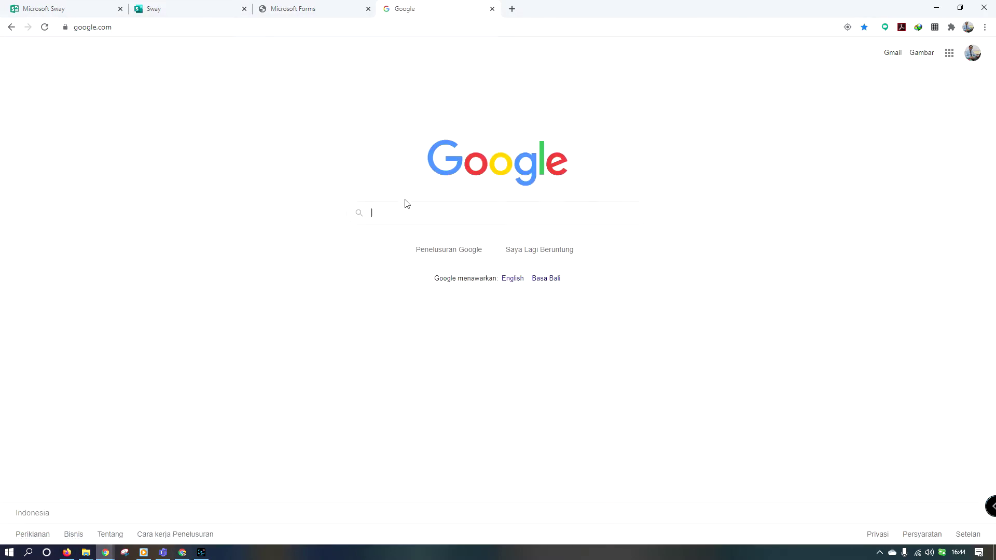
pyautogui.write('simbiosis')
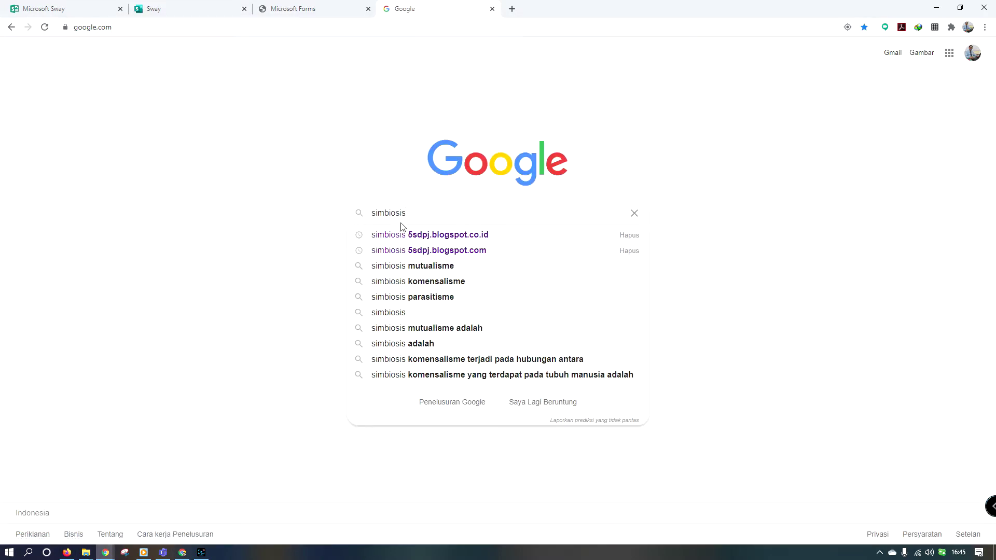
pyautogui.click(401, 236)
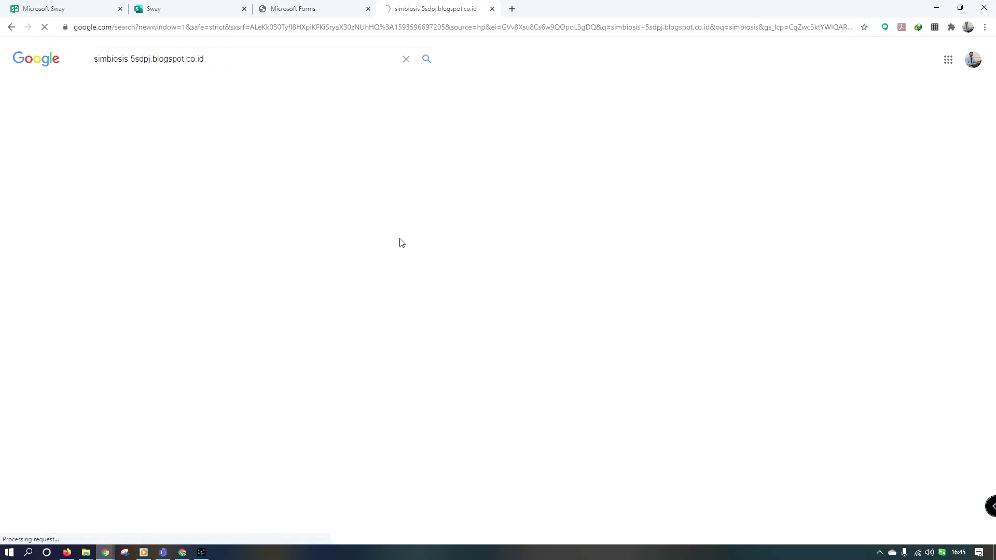
pyautogui.click(218, 149)
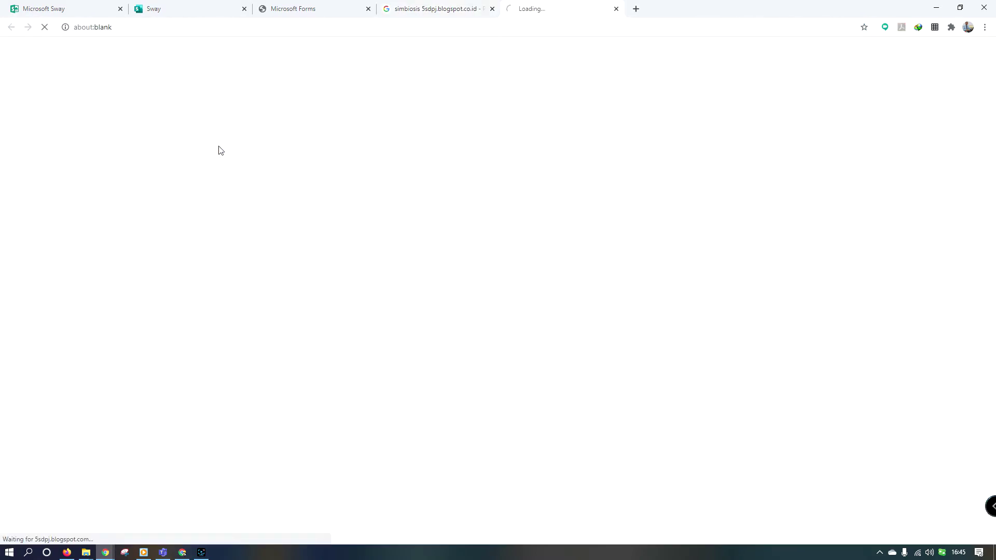
# - Copy the SIMBIOSIS article from its centred title through the final Raflesia paragraph, and return to the empty text card in Sway
pyautogui.scroll(-5, 438, 338)
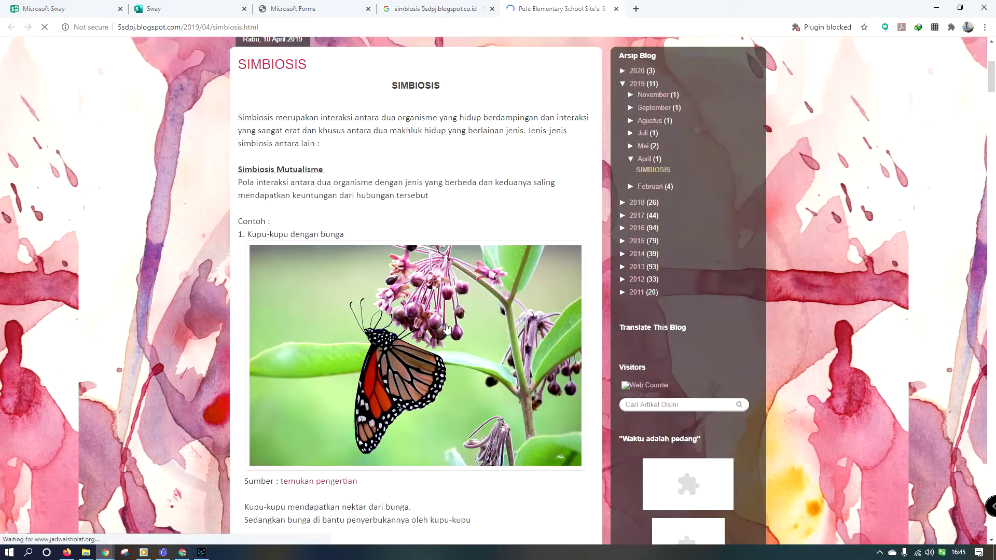
pyautogui.scroll(5, 447, 328)
pyautogui.scroll(-2, 352, 225)
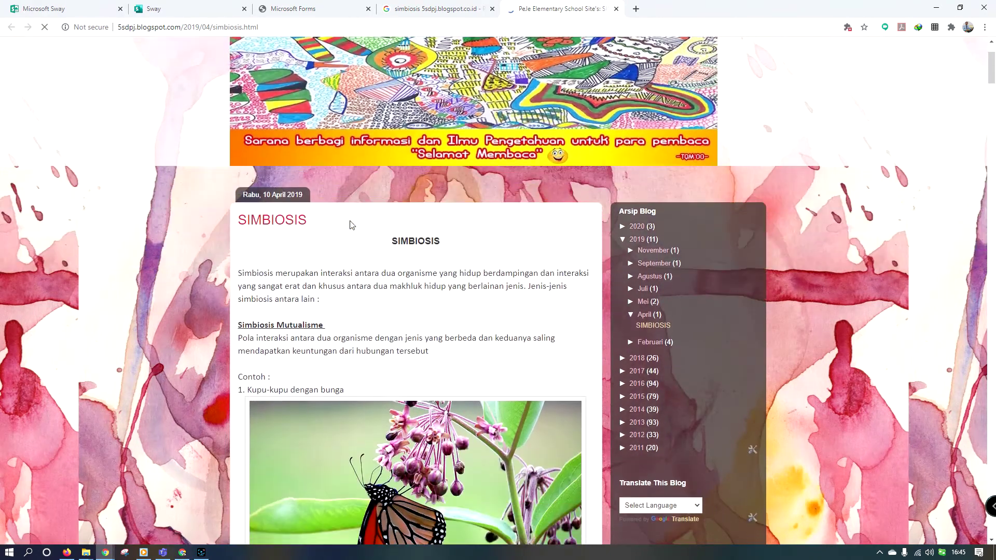
pyautogui.moveTo(392, 239); pyautogui.dragTo(401, 101)
pyautogui.scroll(-10, 399, 286)
pyautogui.scroll(-20, 408, 318)
pyautogui.scroll(-20, 410, 322)
pyautogui.scroll(-20, 410, 318)
pyautogui.scroll(-20, 410, 319)
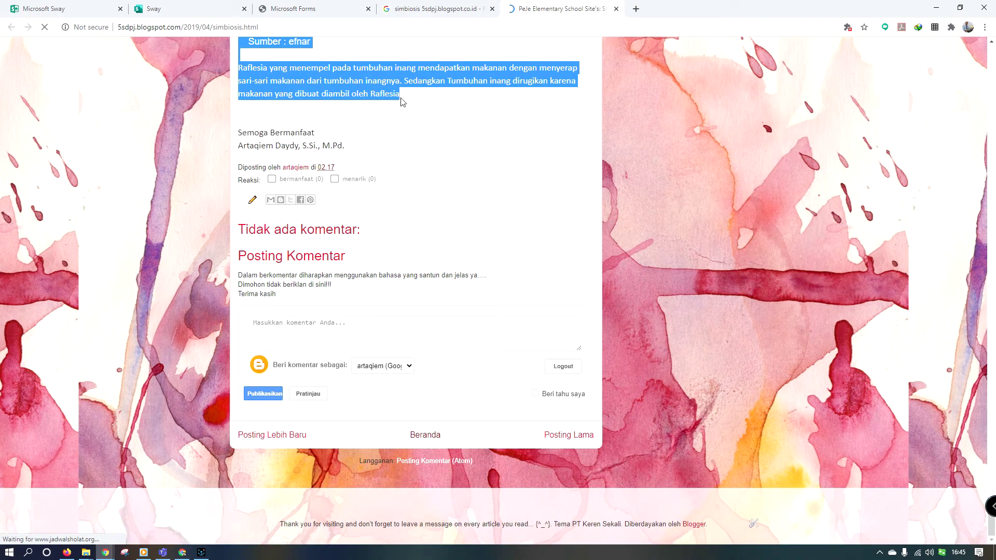
pyautogui.rightClick(336, 76)
pyautogui.click(347, 85)
pyautogui.click(155, 9)
pyautogui.click(222, 306)
# - Try to paste the copied article with its images and formatting into the empty text card
pyautogui.rightClick(293, 313)
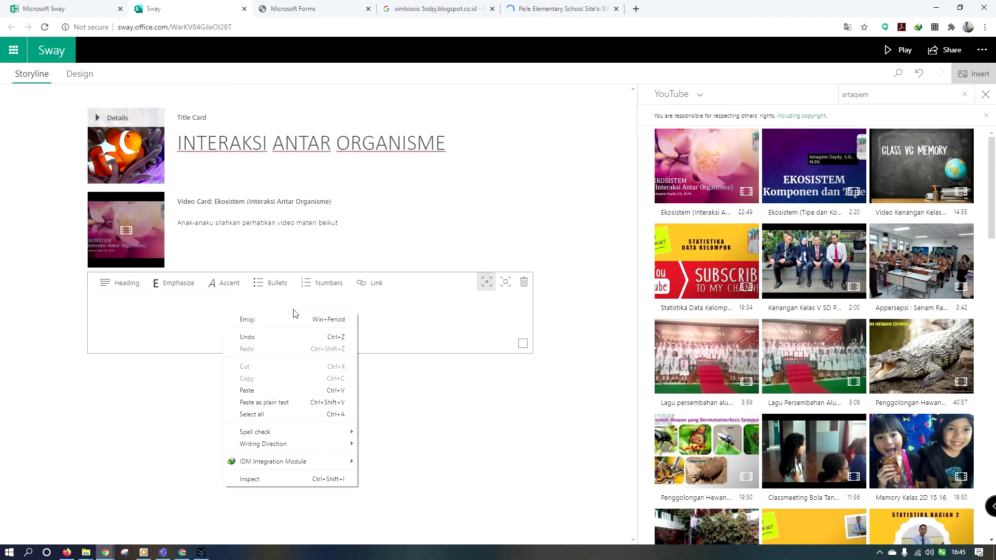
pyautogui.click(278, 395)
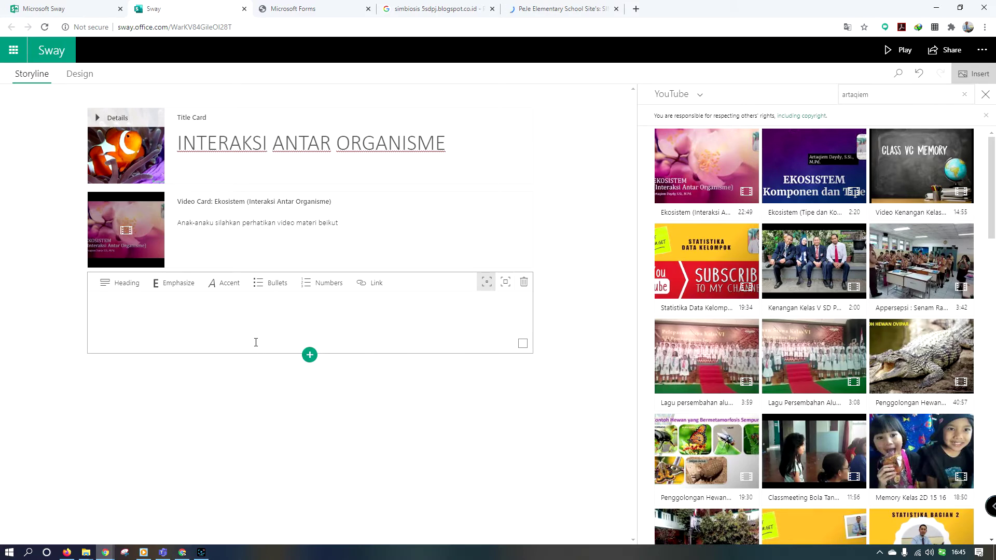
pyautogui.hotkey('ctrl', 'a')
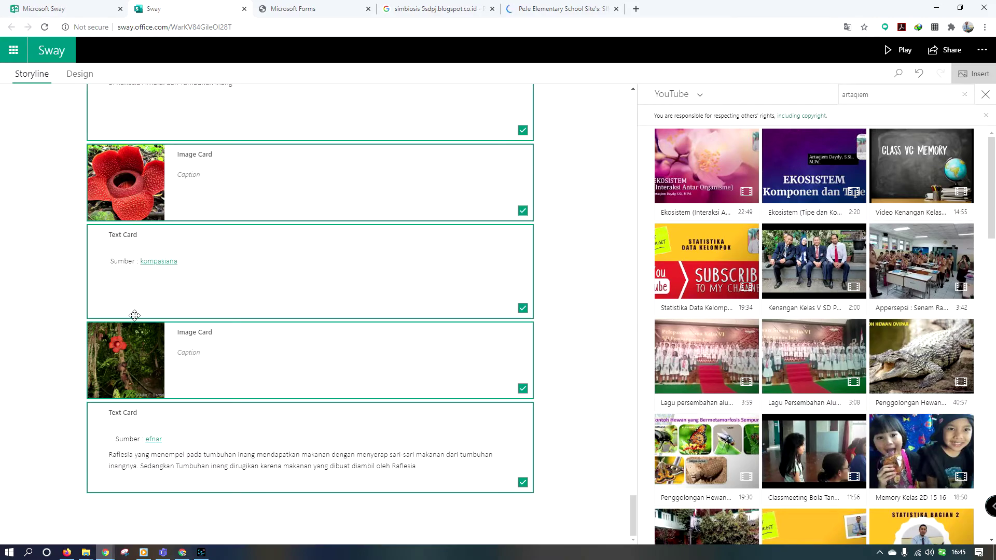
pyautogui.scroll(5, 269, 289)
pyautogui.scroll(10, 270, 289)
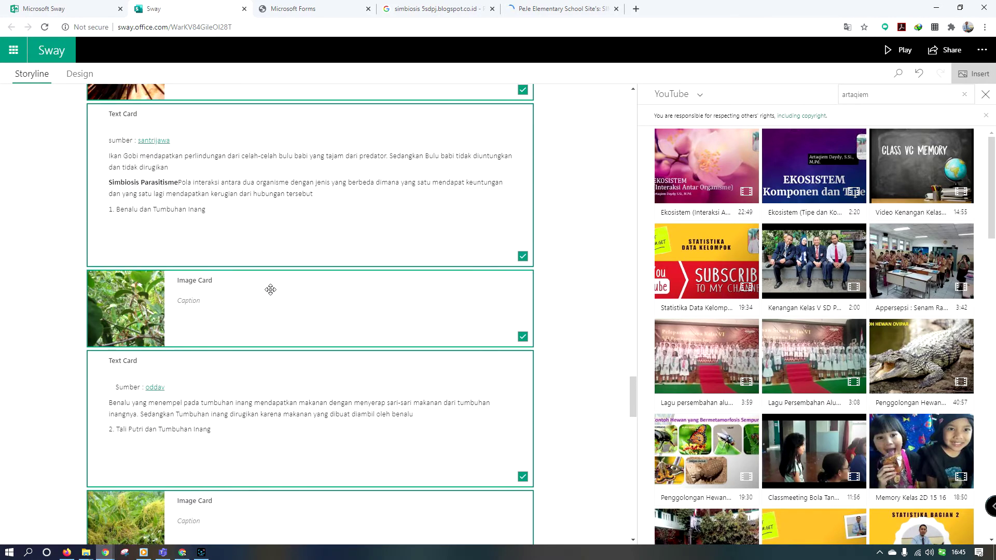
pyautogui.scroll(10, 270, 289)
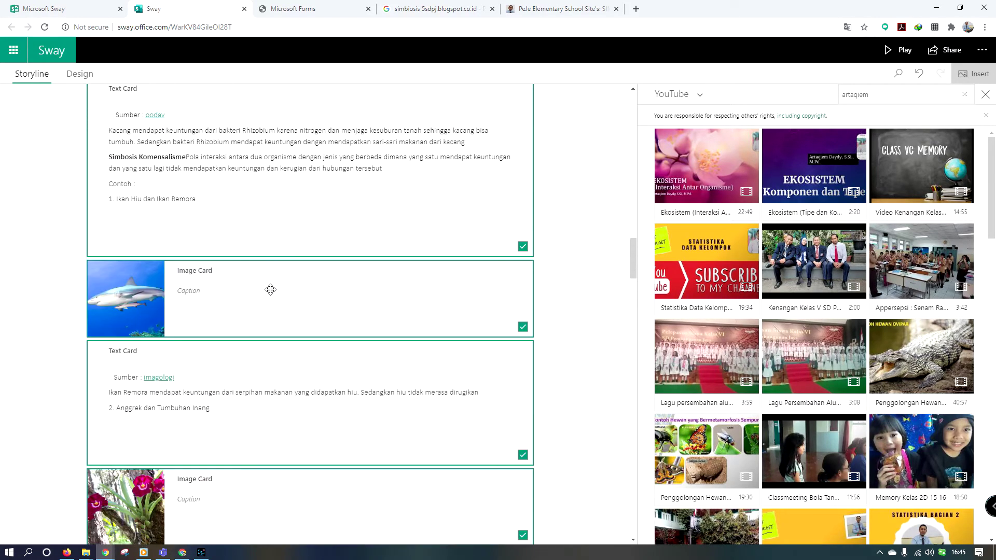
pyautogui.scroll(10, 270, 289)
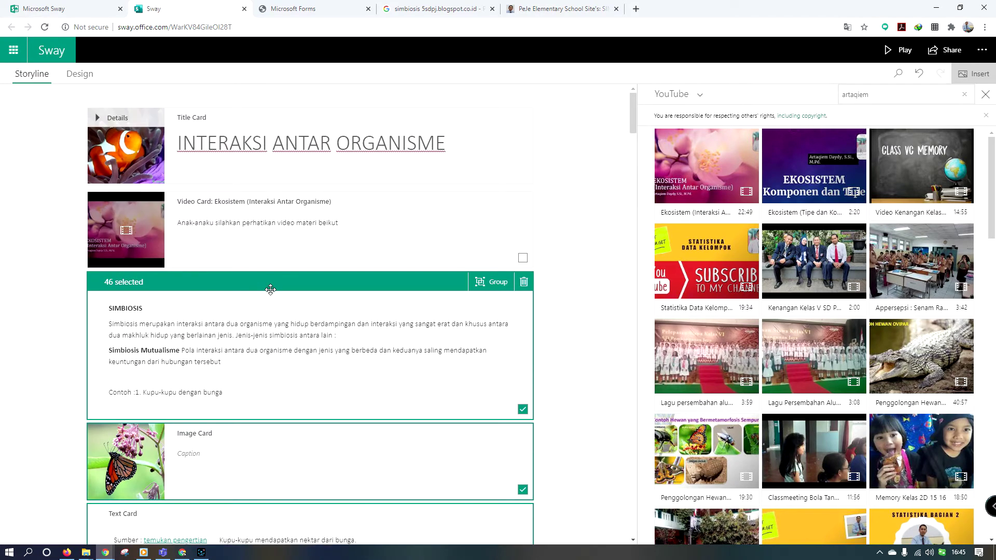
pyautogui.press('Delete')
# - Paste the copied article as plain text into the empty text card below the Ekosistem video card
pyautogui.rightClick(167, 325)
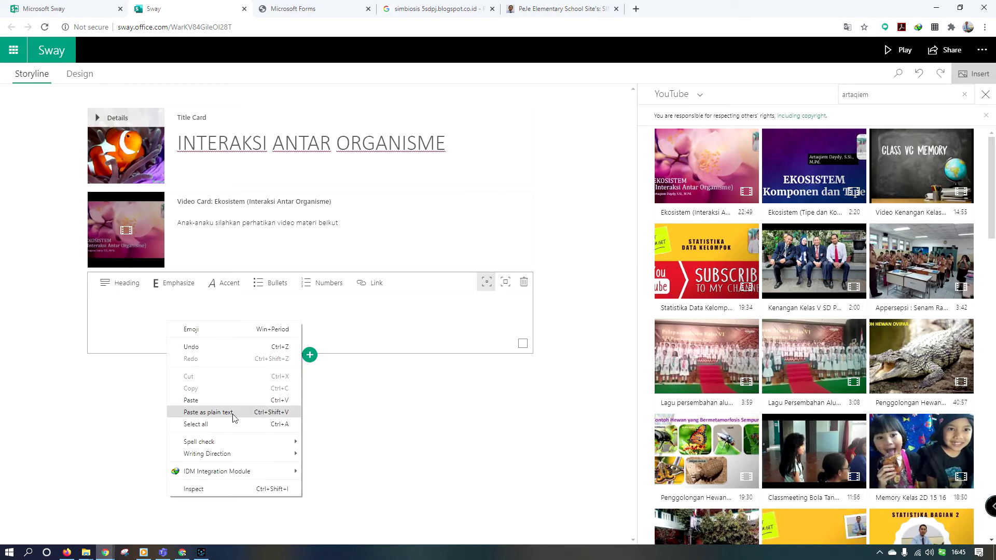
pyautogui.click(233, 415)
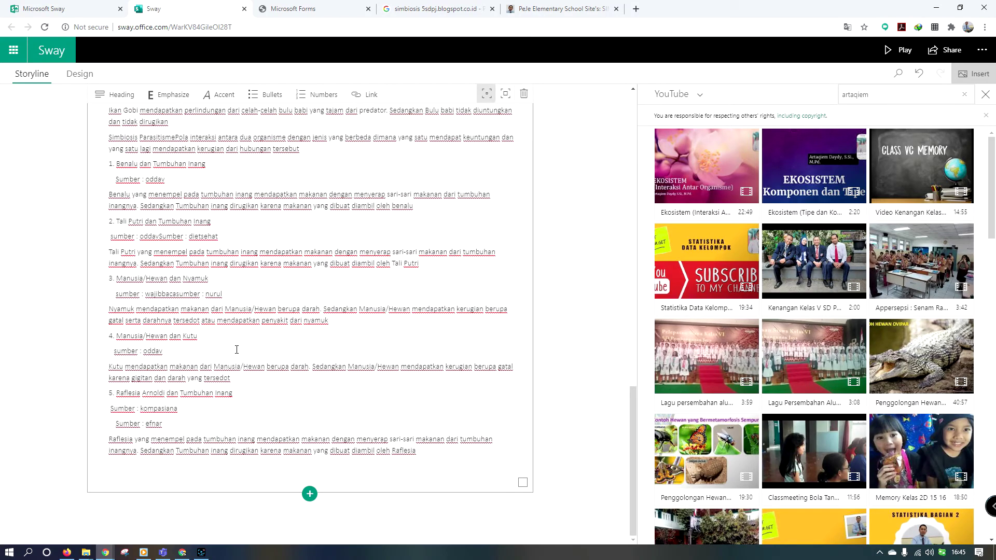
pyautogui.scroll(15, 402, 402)
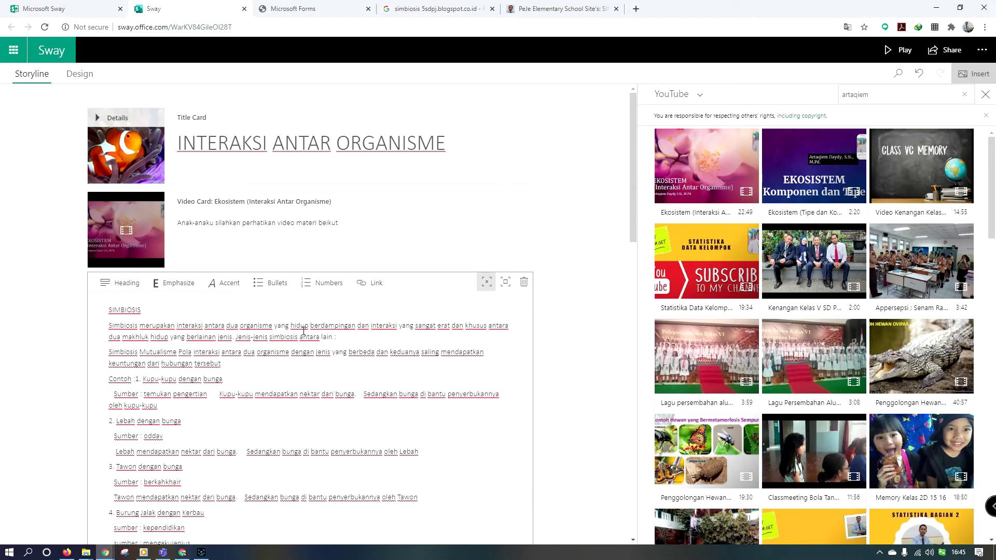
pyautogui.scroll(-4, 303, 330)
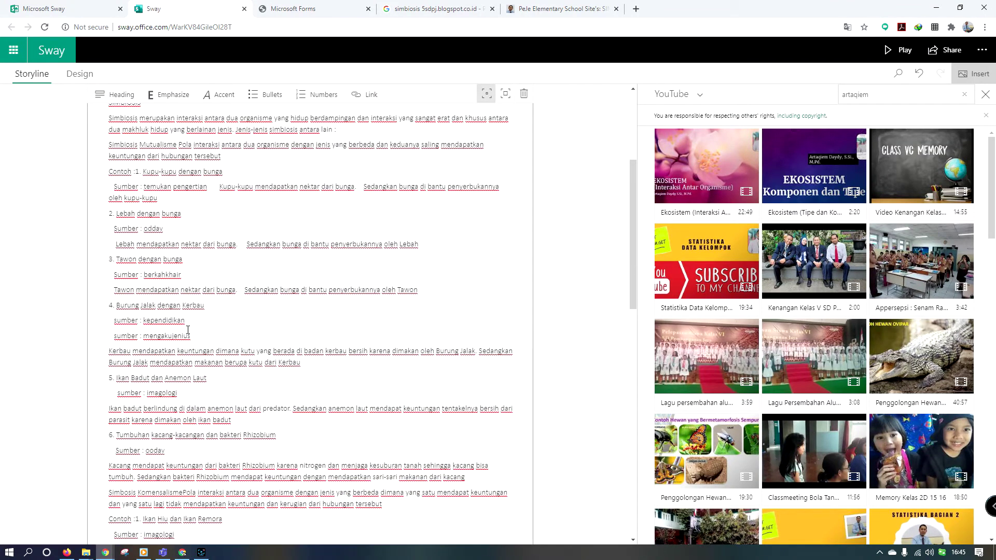
pyautogui.moveTo(217, 335); pyautogui.dragTo(110, 318)
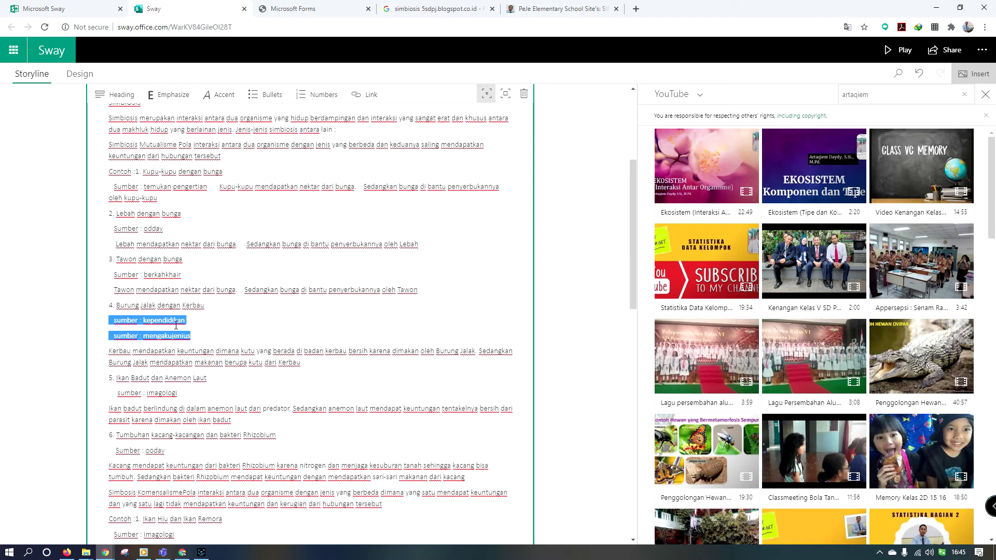
pyautogui.moveTo(207, 335); pyautogui.dragTo(95, 330)
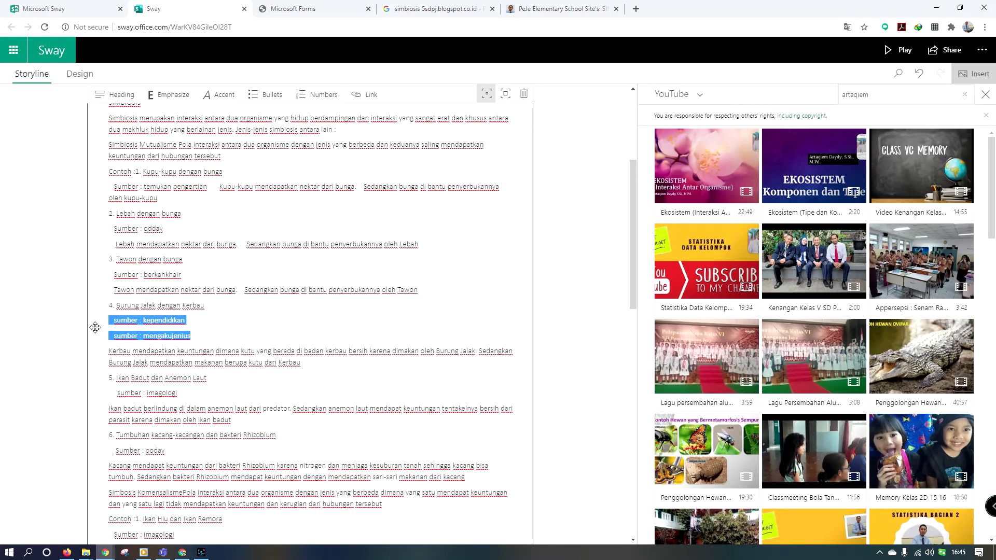
pyautogui.click(145, 322)
pyautogui.scroll(4, 177, 260)
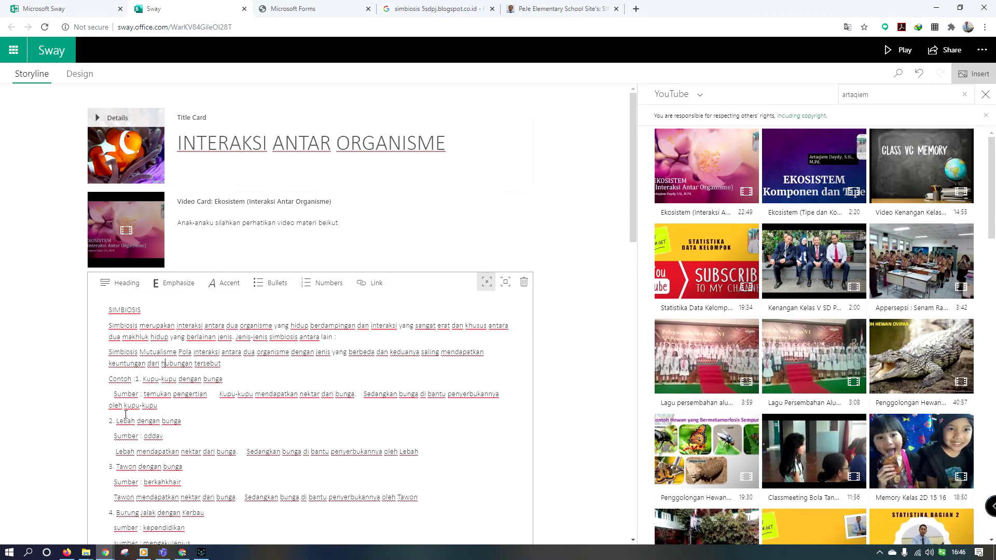
# - Delete the "Sumber :" label before "temukan pengertian" under the Kupu-kupu dengan bunga example
pyautogui.moveTo(112, 394); pyautogui.dragTo(140, 394)
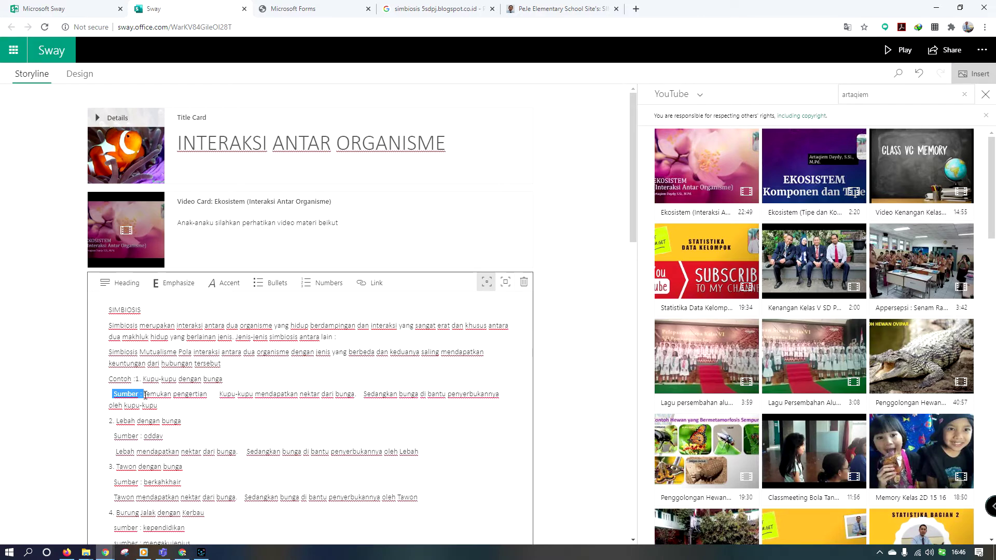
pyautogui.press('BackSpace')
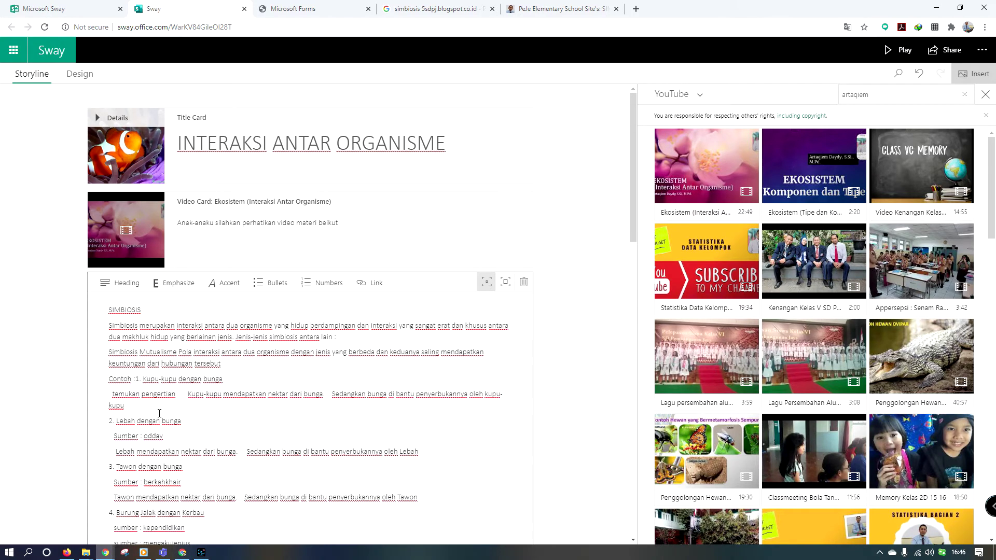
pyautogui.press('BackSpace')
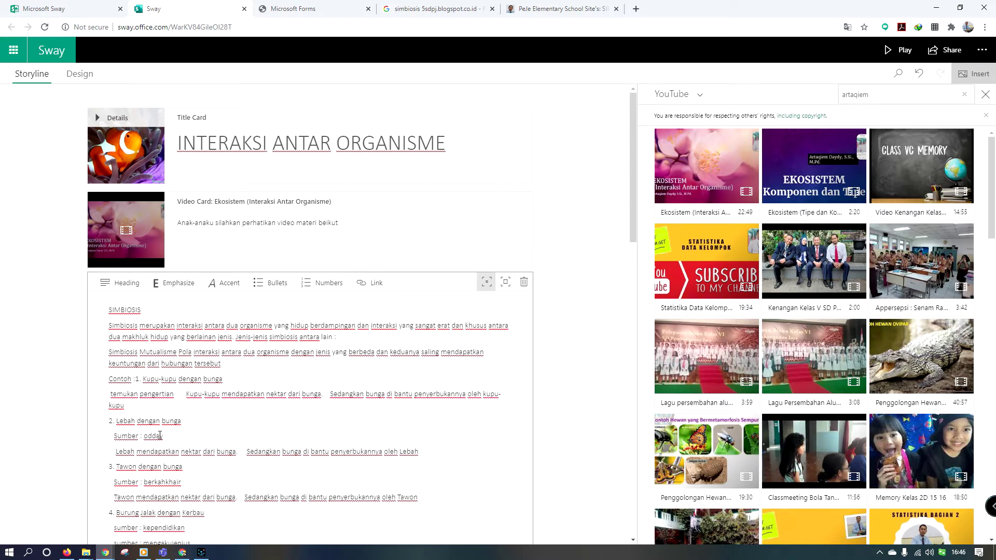
# - Try to delete the "Sumber : oddav" line under the Lebah dengan bunga example, and undo the deletion
pyautogui.moveTo(172, 435); pyautogui.dragTo(106, 435)
pyautogui.scroll(-3, 105, 433)
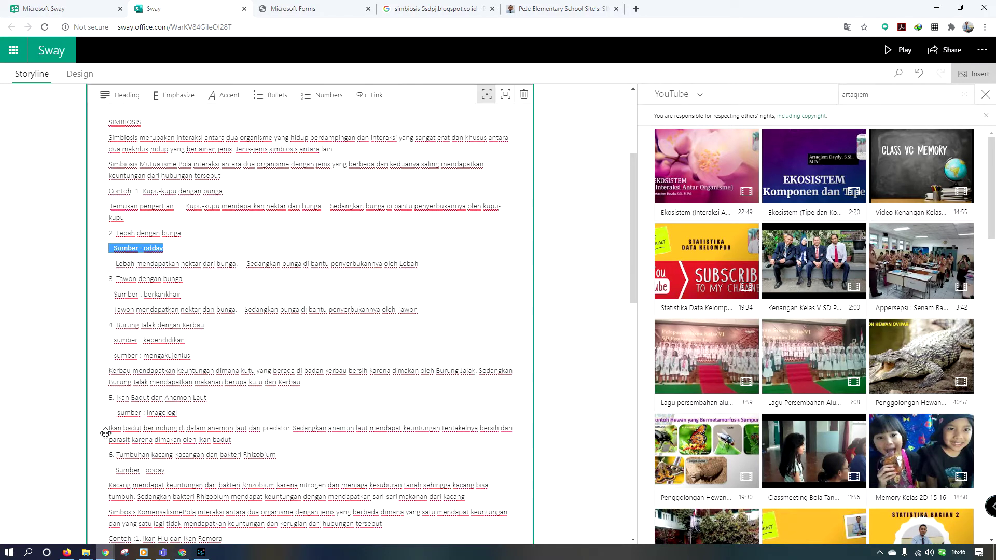
pyautogui.hotkey('ctrl', 'z')
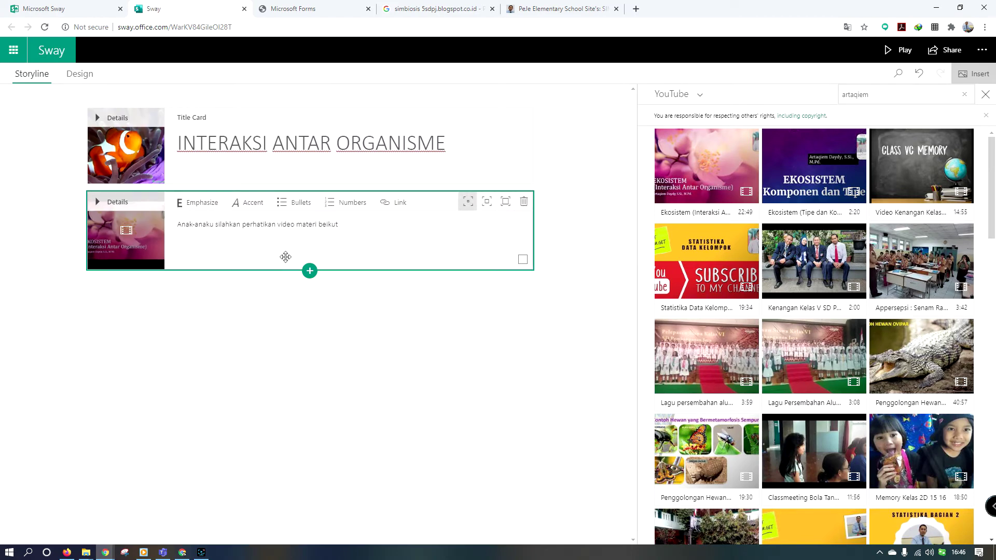
pyautogui.click(308, 238)
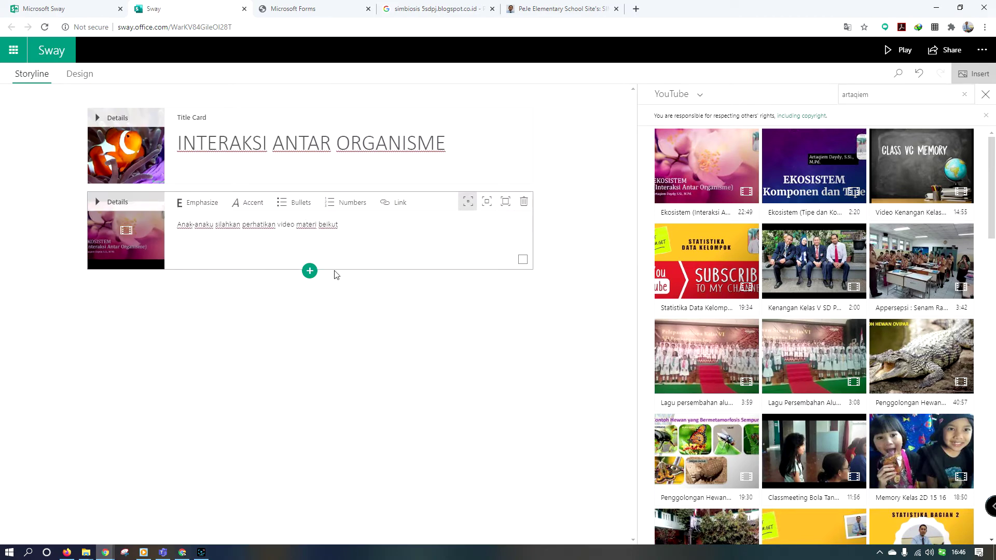
pyautogui.hotkey('ctrl', 'z')
pyautogui.click(163, 247)
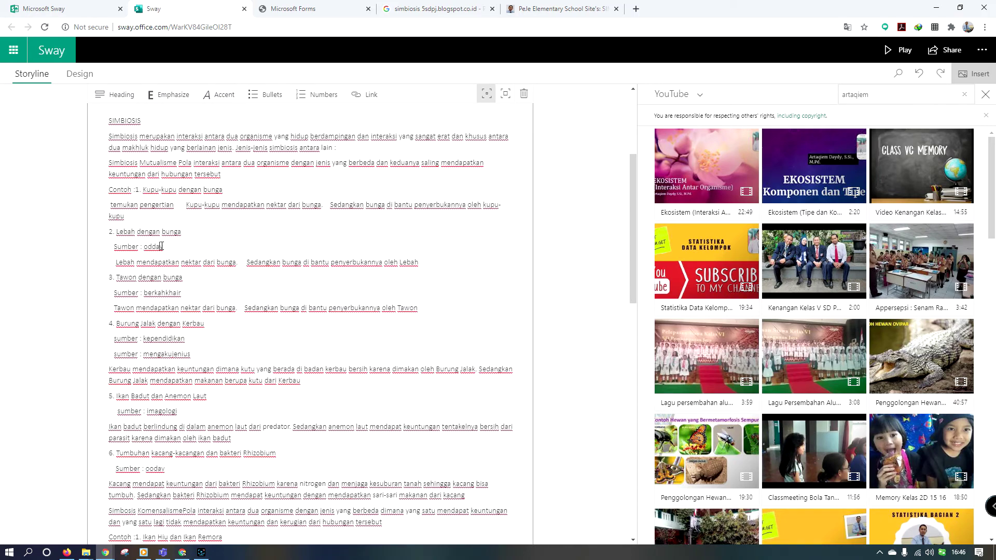
pyautogui.scroll(4, 234, 258)
pyautogui.scroll(-15, 234, 260)
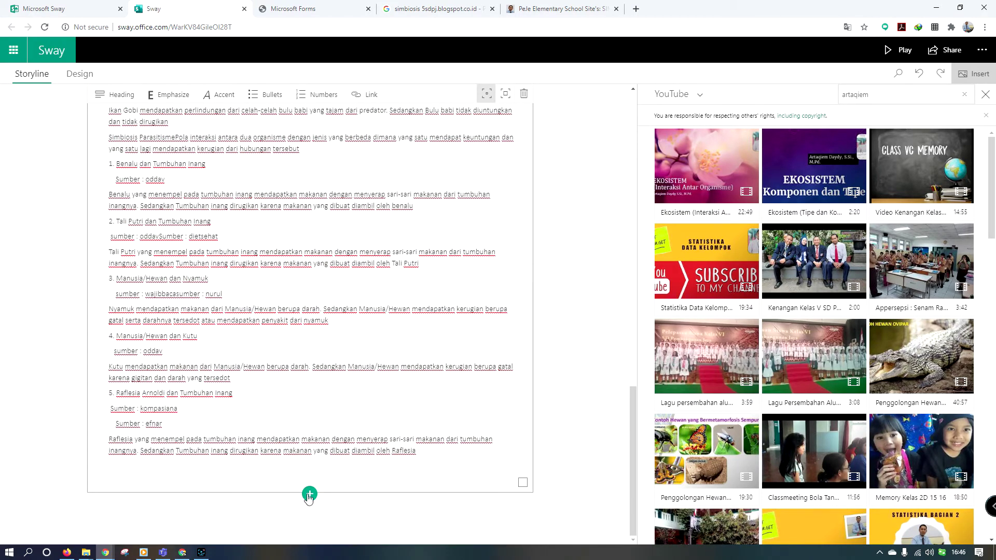
pyautogui.click(309, 495)
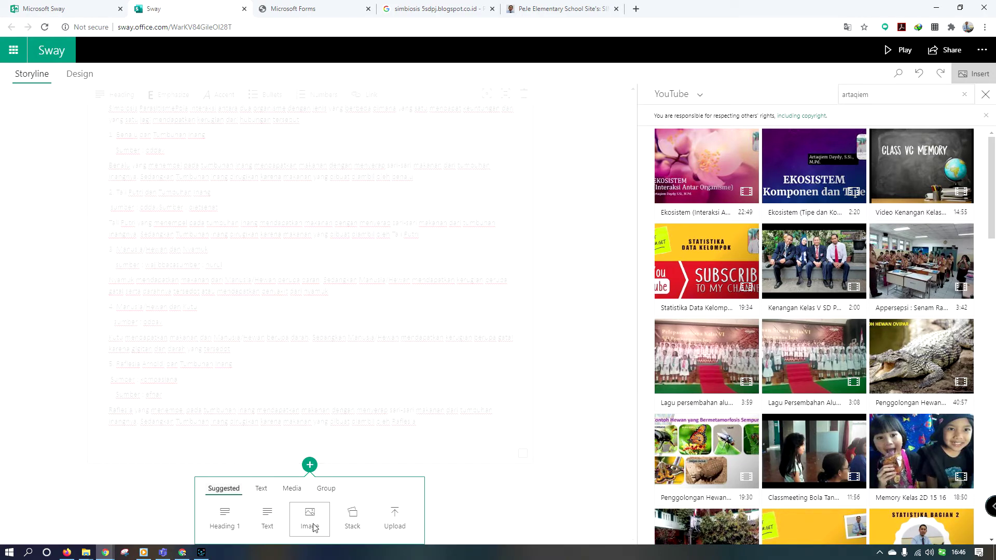
pyautogui.click(340, 297)
pyautogui.scroll(5, 290, 208)
pyautogui.scroll(5, 192, 202)
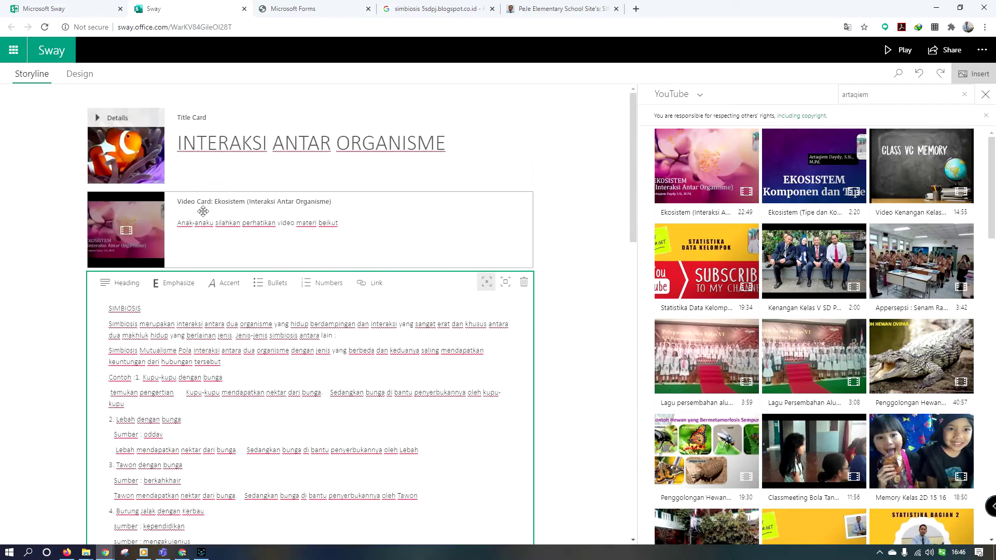
# - Add a Stack group at the end of the storyline, below the pasted Simbiosis article
pyautogui.scroll(-15, 311, 363)
pyautogui.scroll(-4, 330, 390)
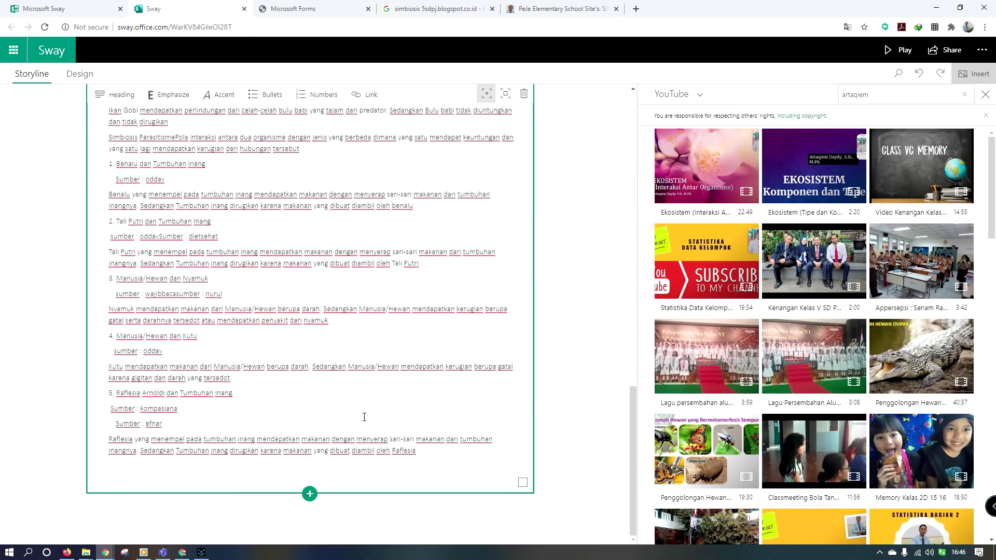
pyautogui.click(310, 491)
pyautogui.click(348, 516)
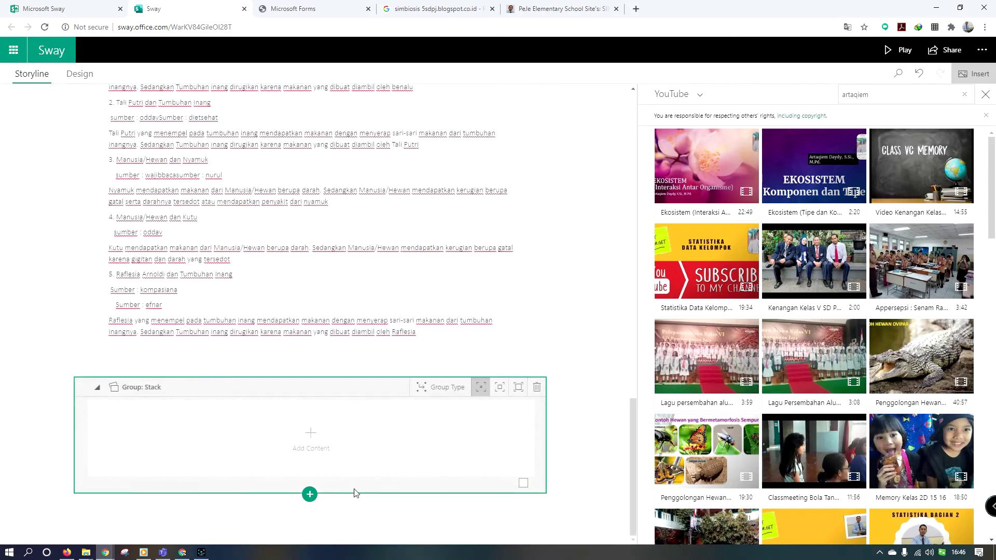
# - Add a text card reading "Simbiosis Mutualisme" inside the new Stack group
pyautogui.click(310, 439)
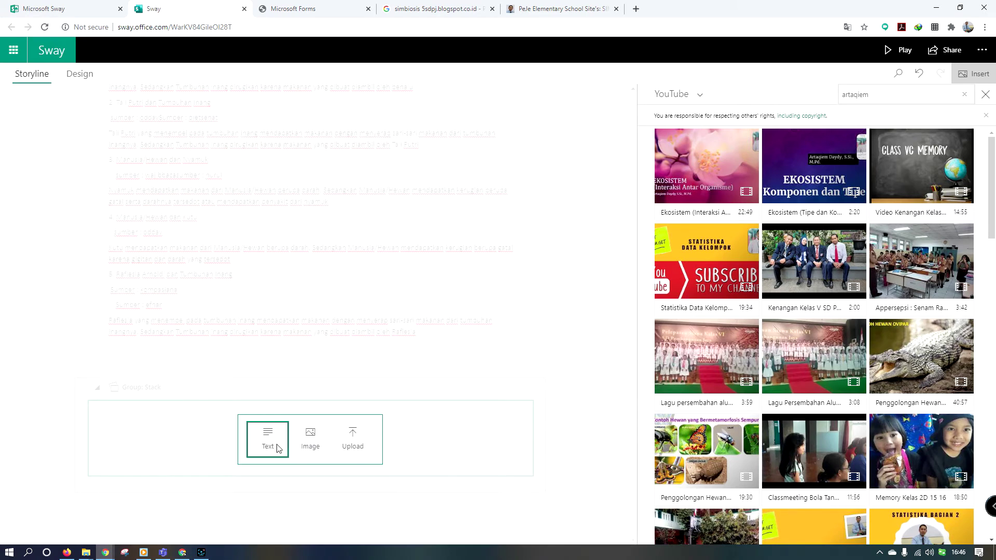
pyautogui.click(275, 441)
pyautogui.click(211, 437)
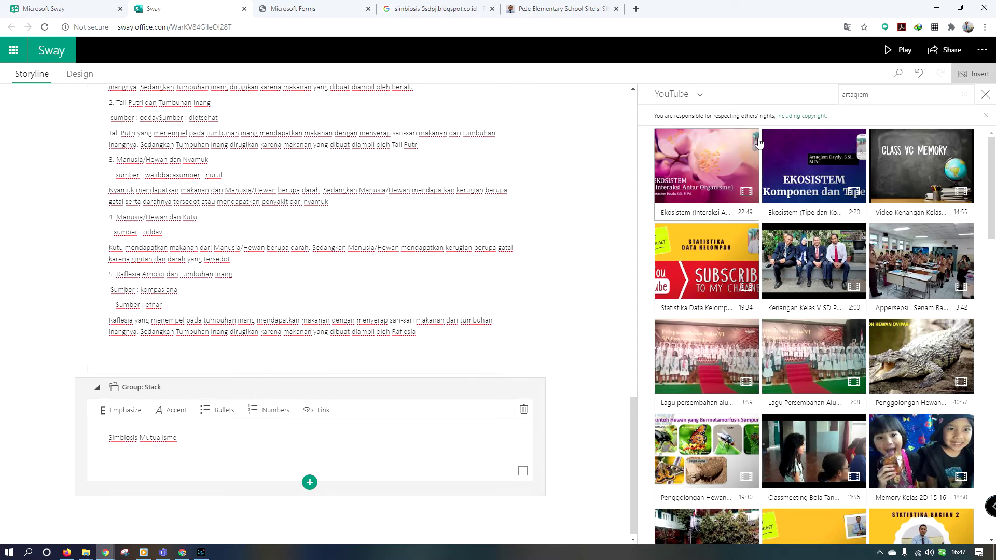
# - Search Bing Images for "kupu-kupu" and add the 1200 x 800 orange butterfly picture to the Stack group
pyautogui.doubleClick(859, 97)
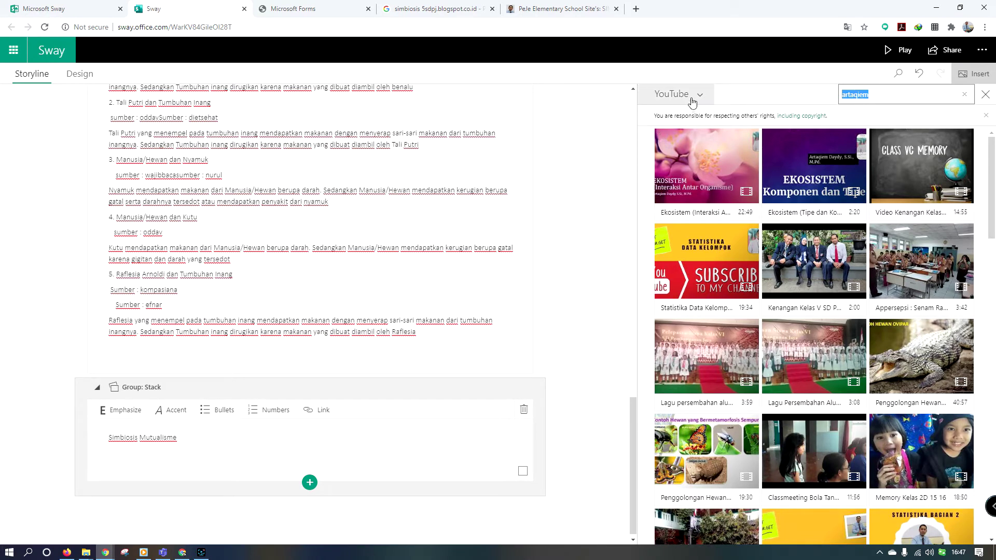
pyautogui.click(677, 93)
pyautogui.click(689, 187)
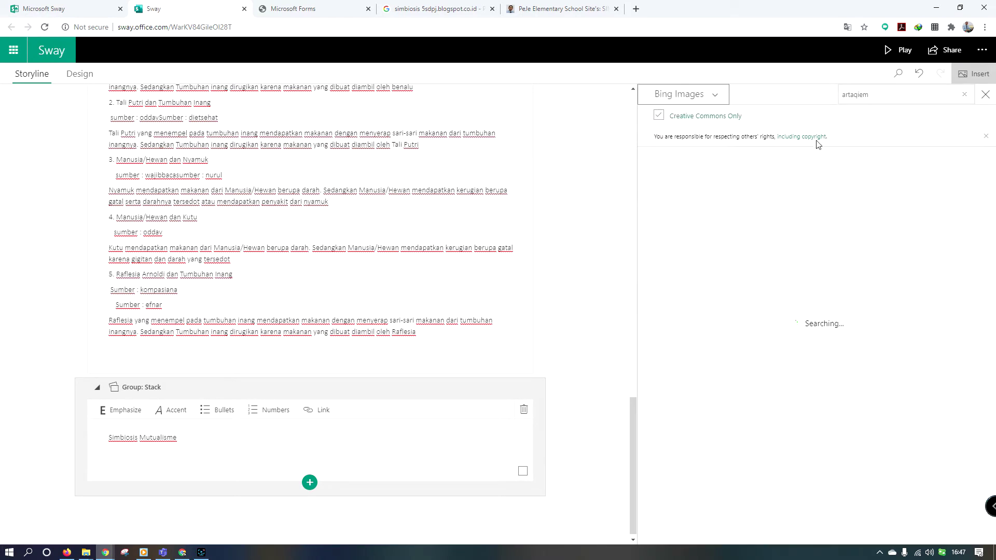
pyautogui.click(878, 92)
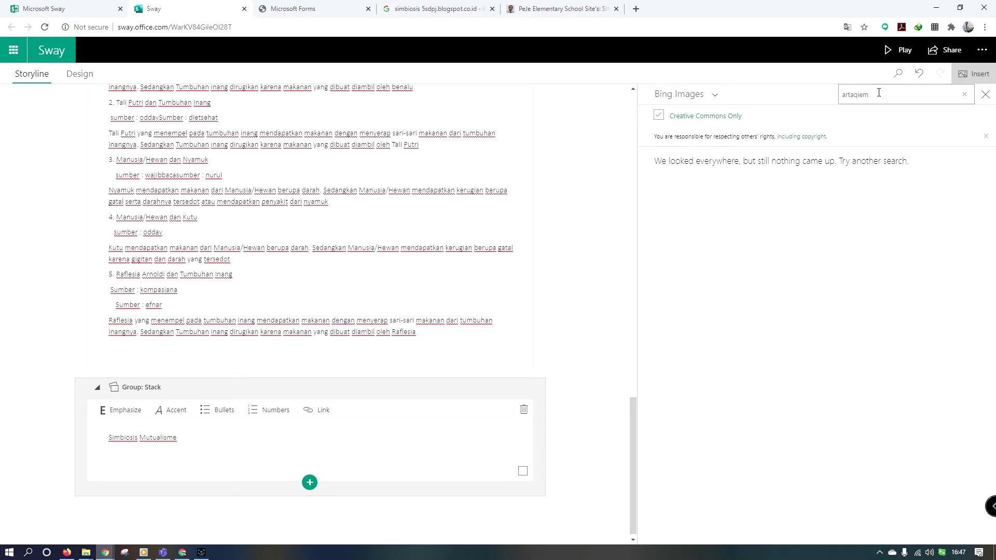
pyautogui.moveTo(878, 92); pyautogui.dragTo(821, 97)
pyautogui.write('kupu-kupu')
pyautogui.press('Return')
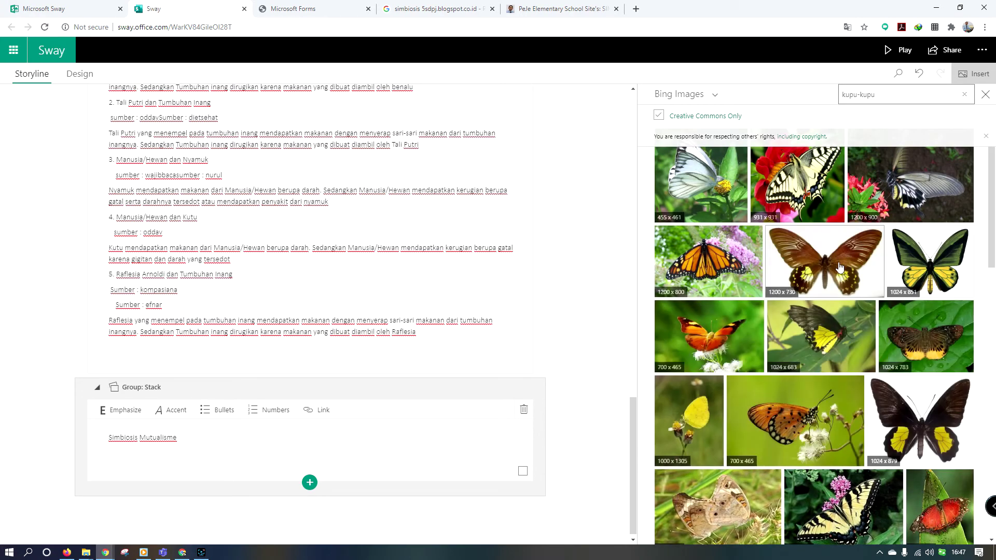
pyautogui.click(702, 284)
pyautogui.click(910, 94)
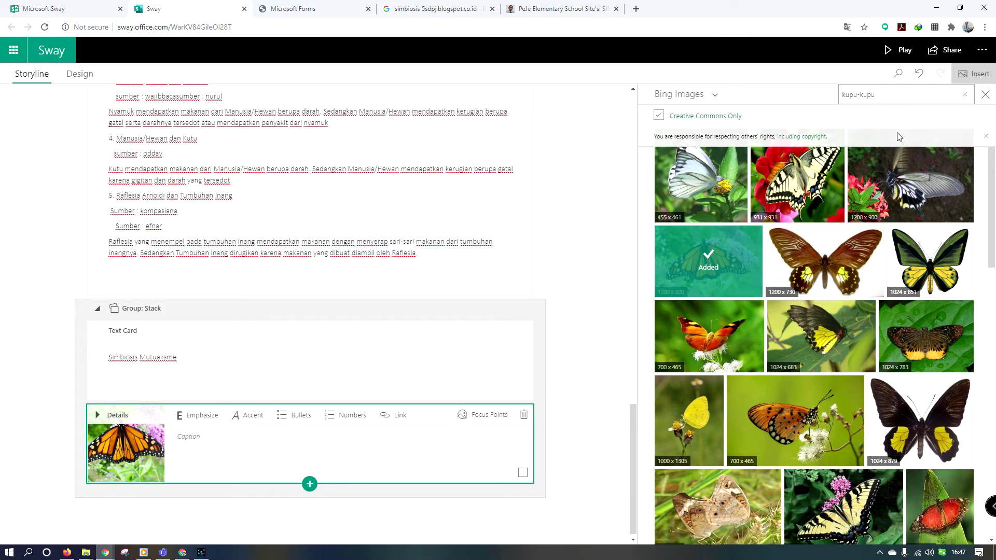
# - Search Bing Images for "kumbang" and look through the beetle pictures
pyautogui.click(889, 94)
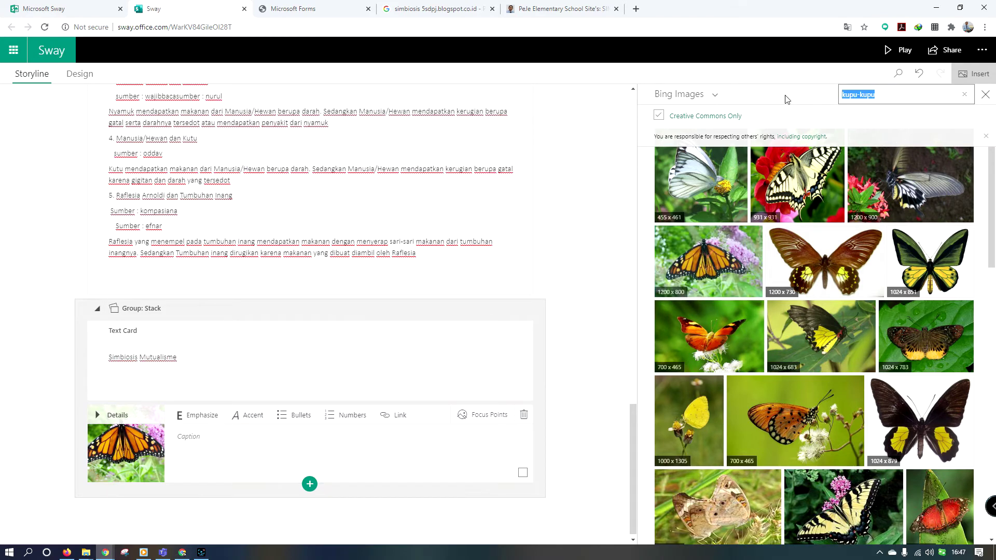
pyautogui.write('kumbang')
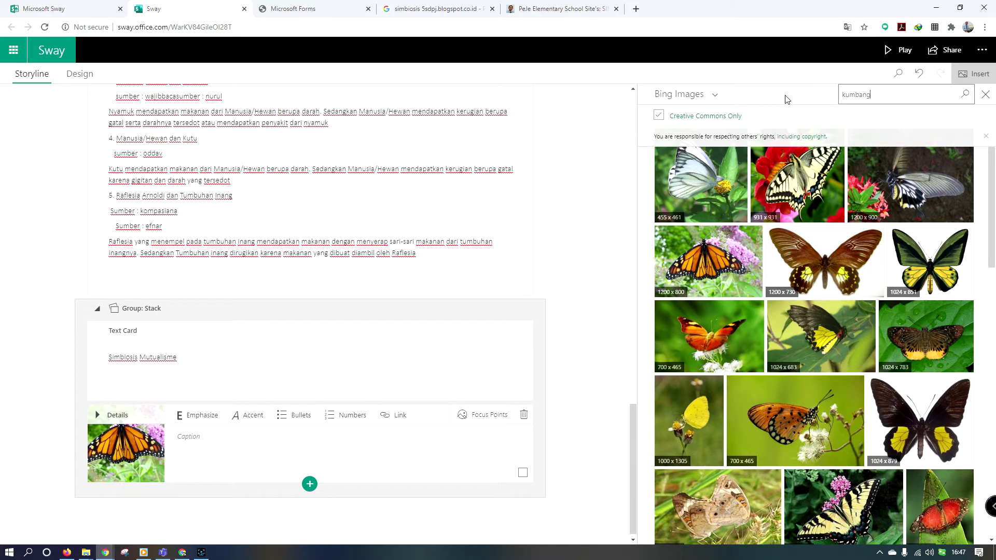
pyautogui.press('Return')
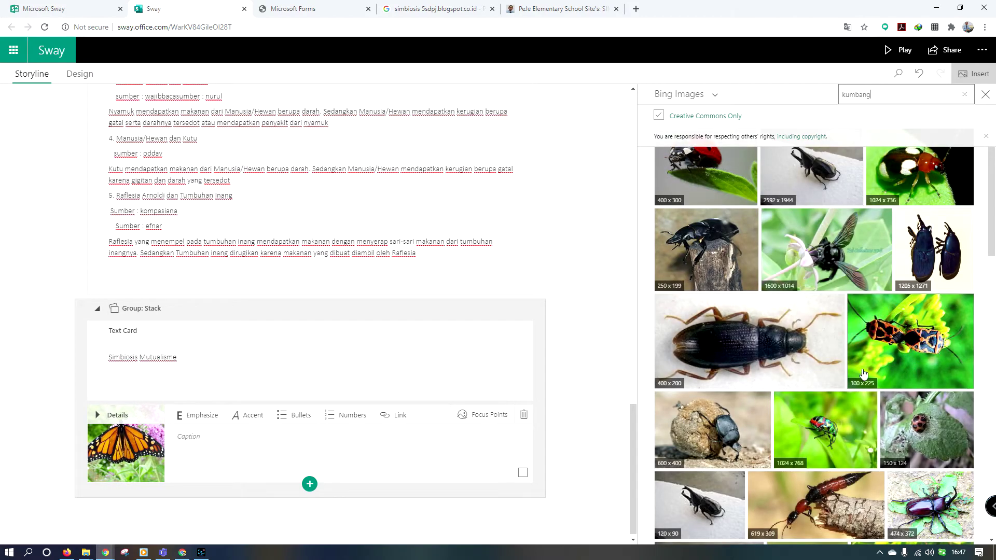
pyautogui.scroll(-4, 802, 332)
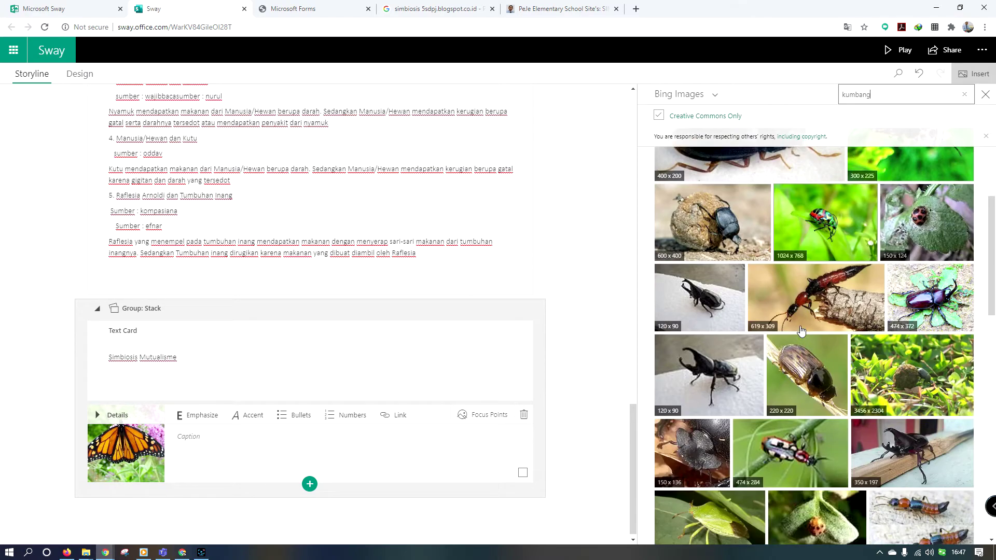
pyautogui.scroll(5, 801, 331)
# - Search Bing Images for "lebah" and add the 474 x 317 picture of a bee on a yellow flower to the Stack group
pyautogui.doubleClick(839, 96)
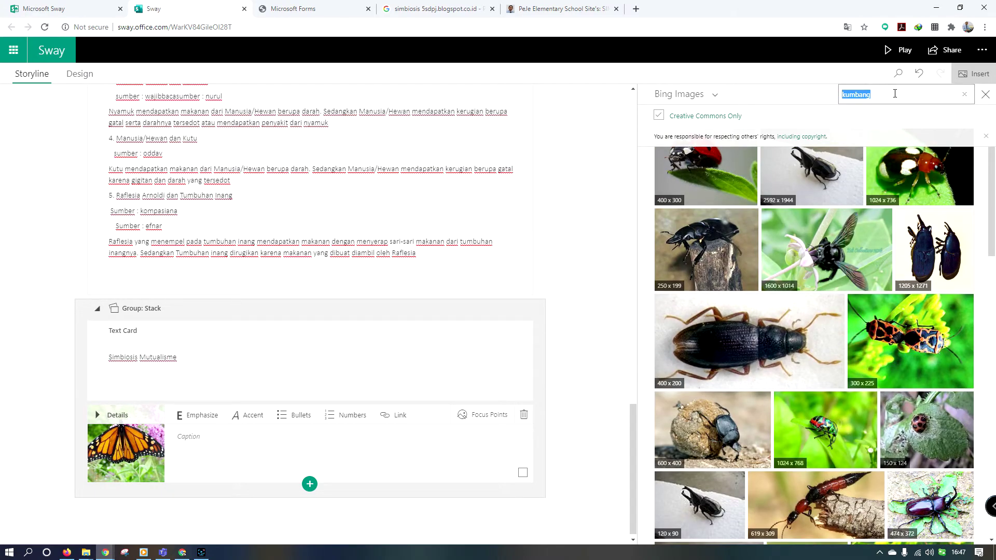
pyautogui.press('BackSpace')
pyautogui.press('Return')
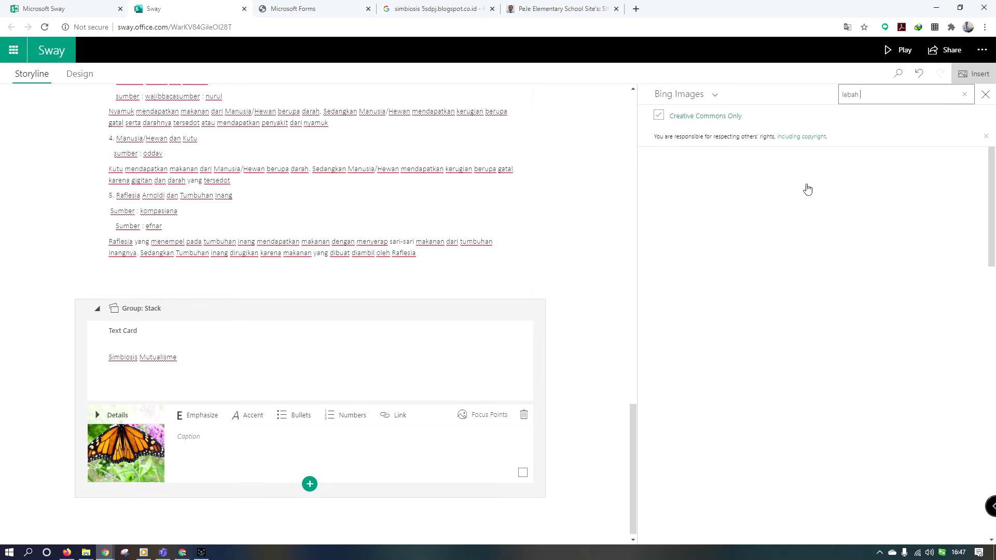
pyautogui.click(842, 185)
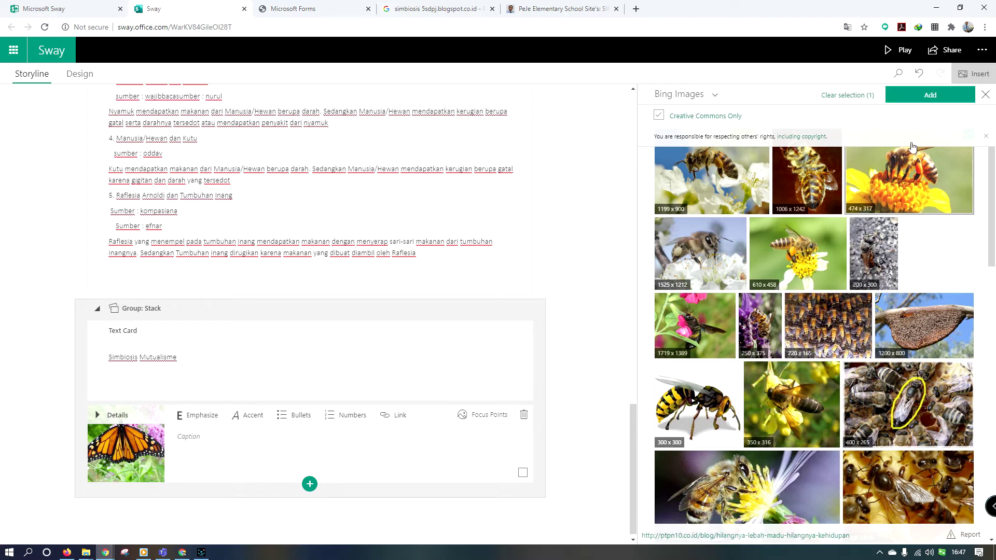
pyautogui.click(939, 89)
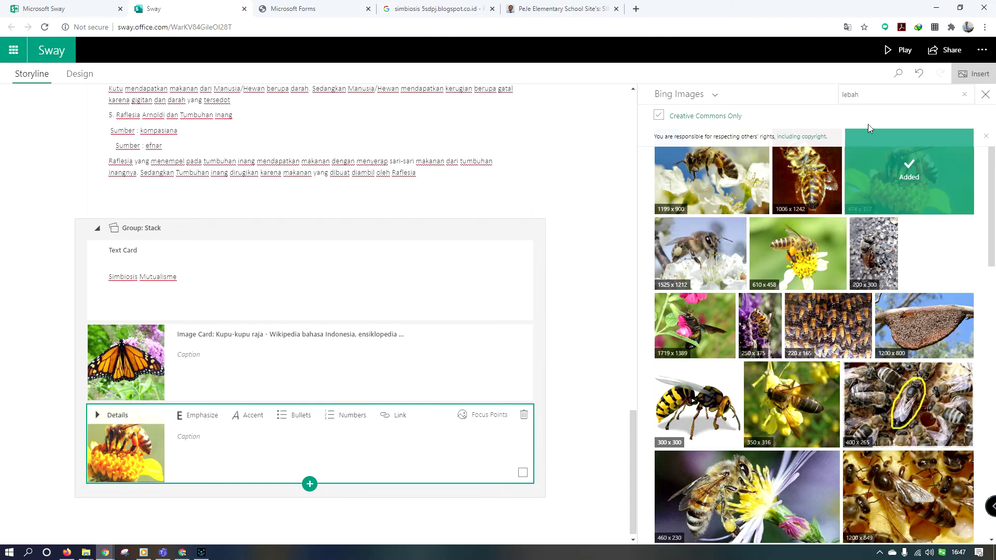
# - Search Bing Images for "kerbau dan burung jalak"
pyautogui.click(874, 95)
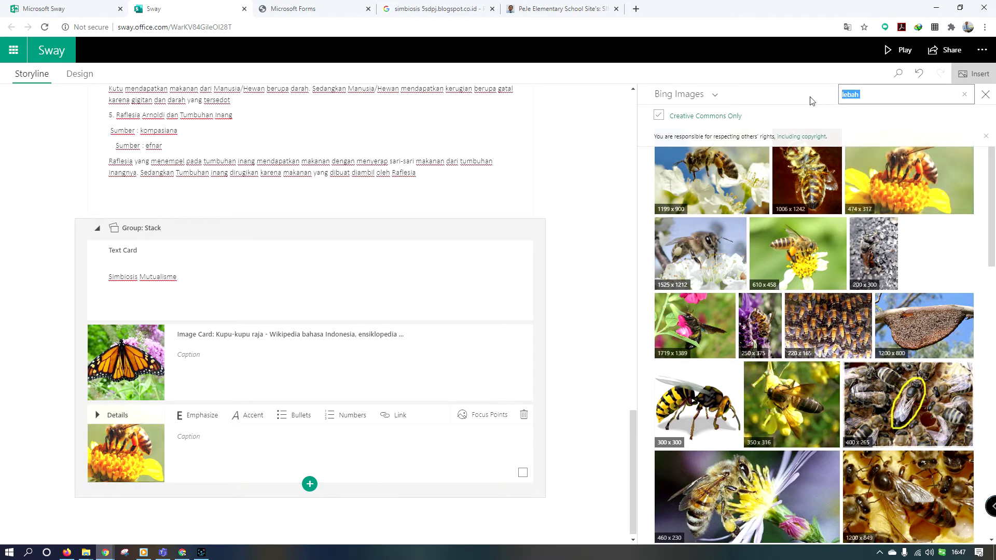
pyautogui.write('kerbau dan burung jalak')
pyautogui.press('Return')
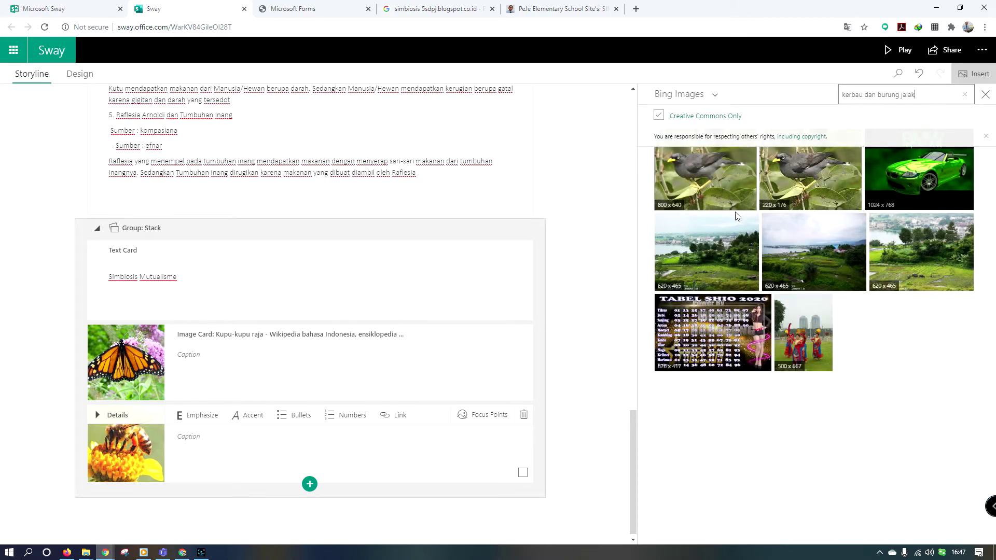
# - Shorten the image search to "kerbau", select the 1024 x 683 buffalo picture, browse the other results and clear the selection
pyautogui.moveTo(915, 94); pyautogui.dragTo(880, 94)
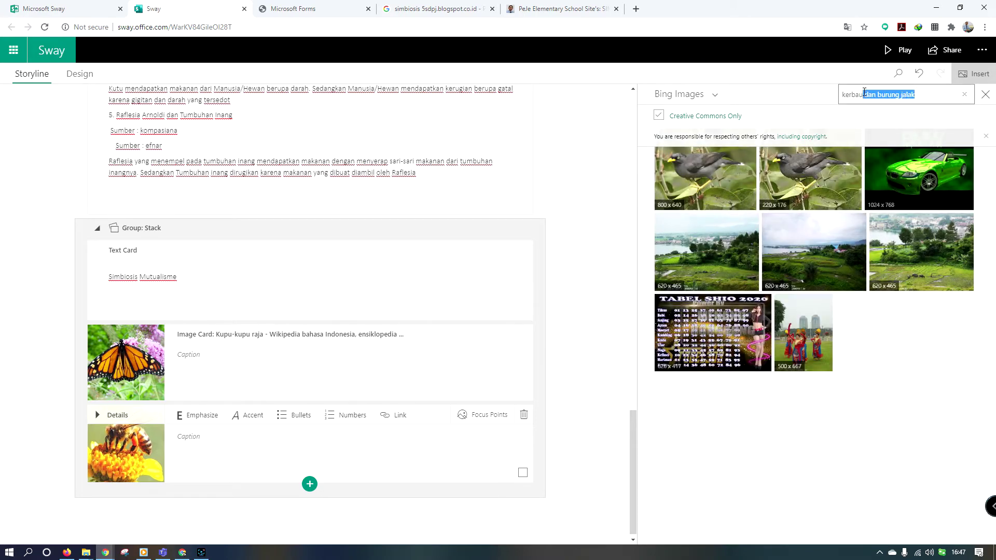
pyautogui.press('BackSpace')
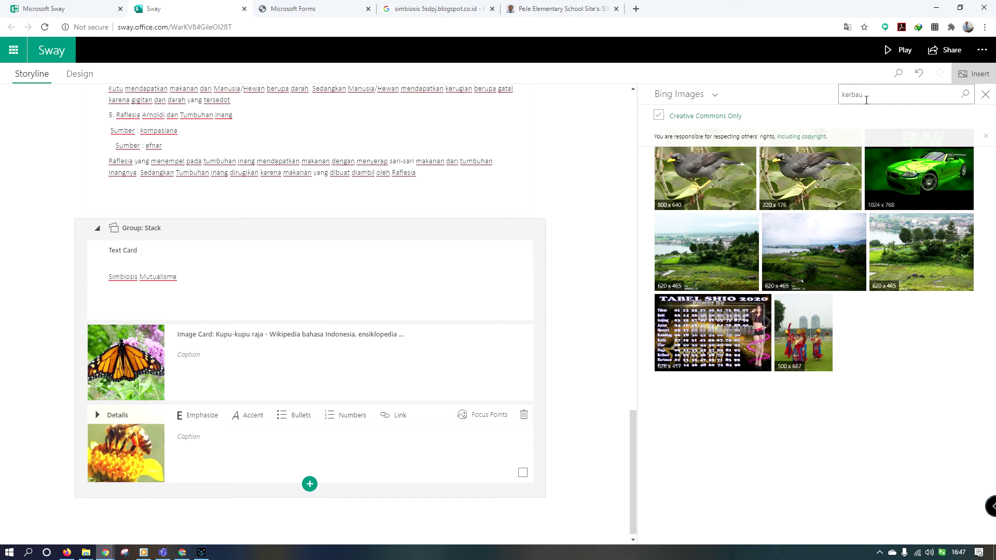
pyautogui.press('Return')
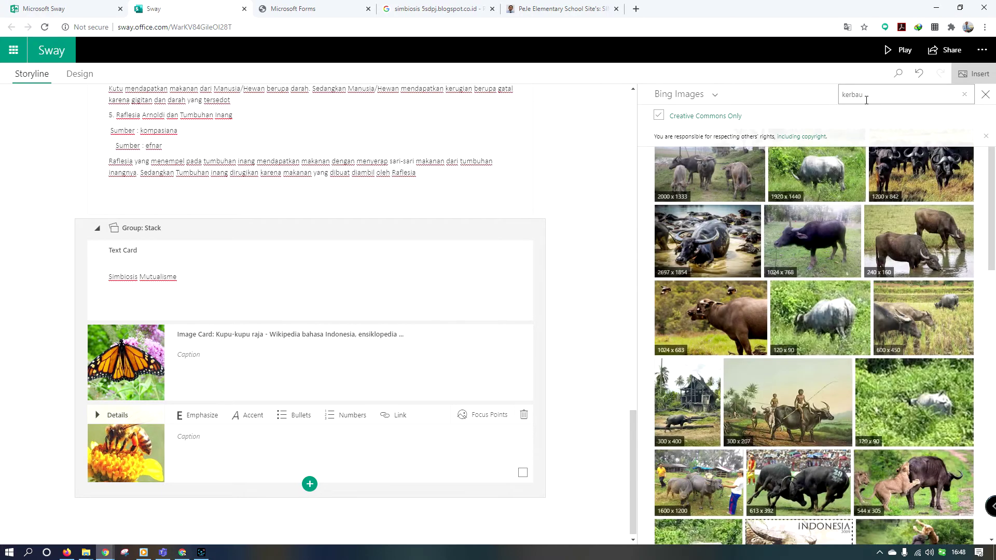
pyautogui.click(721, 313)
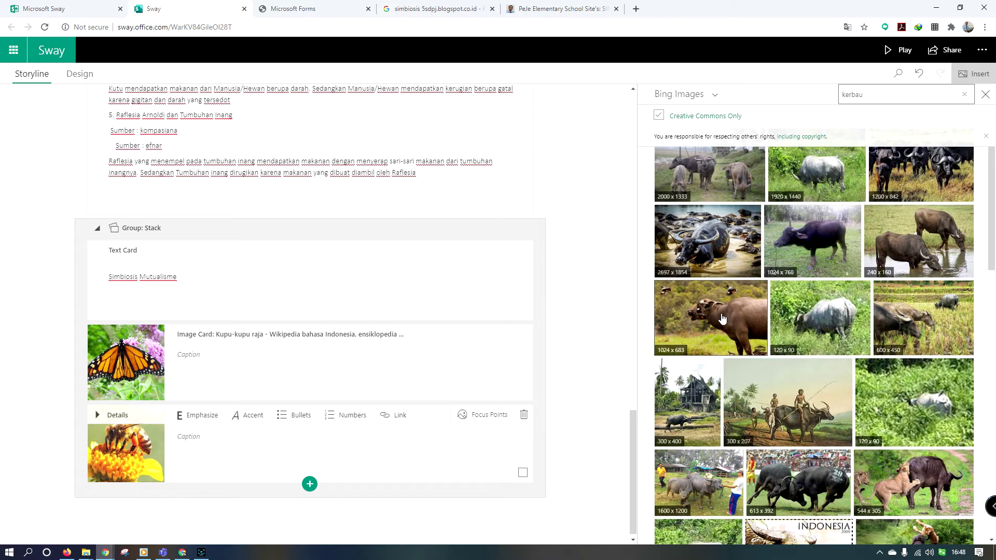
pyautogui.scroll(-5, 858, 272)
pyautogui.scroll(-15, 859, 272)
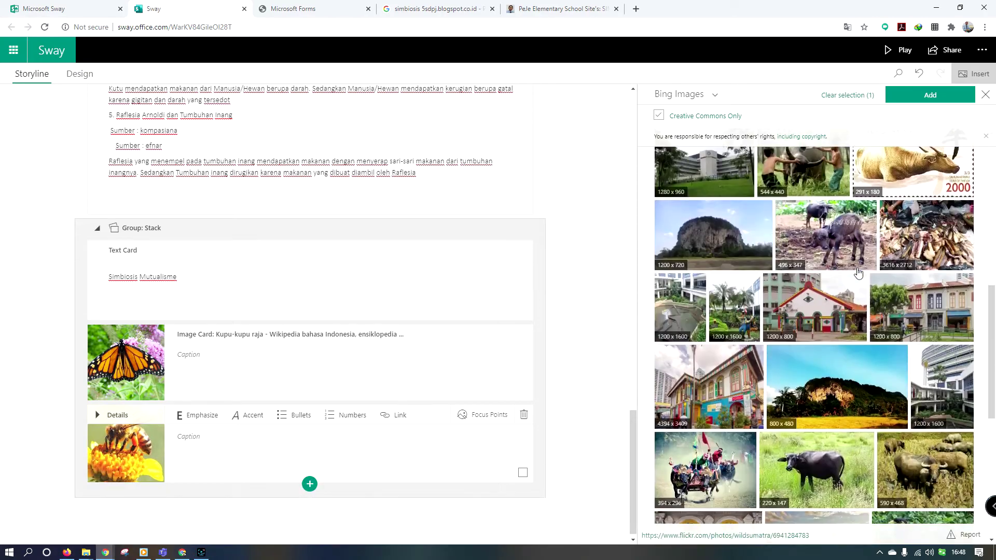
pyautogui.scroll(-10, 858, 272)
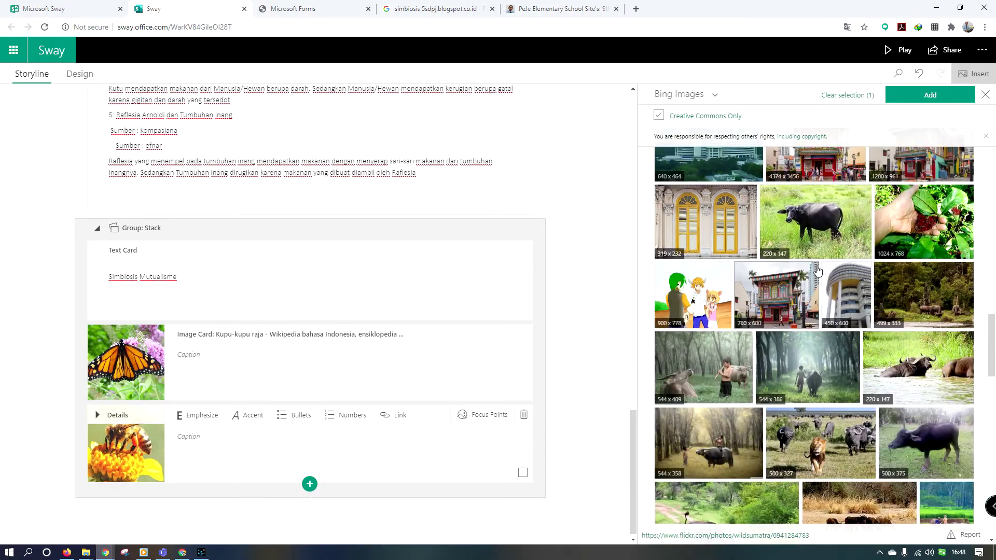
pyautogui.scroll(20, 824, 252)
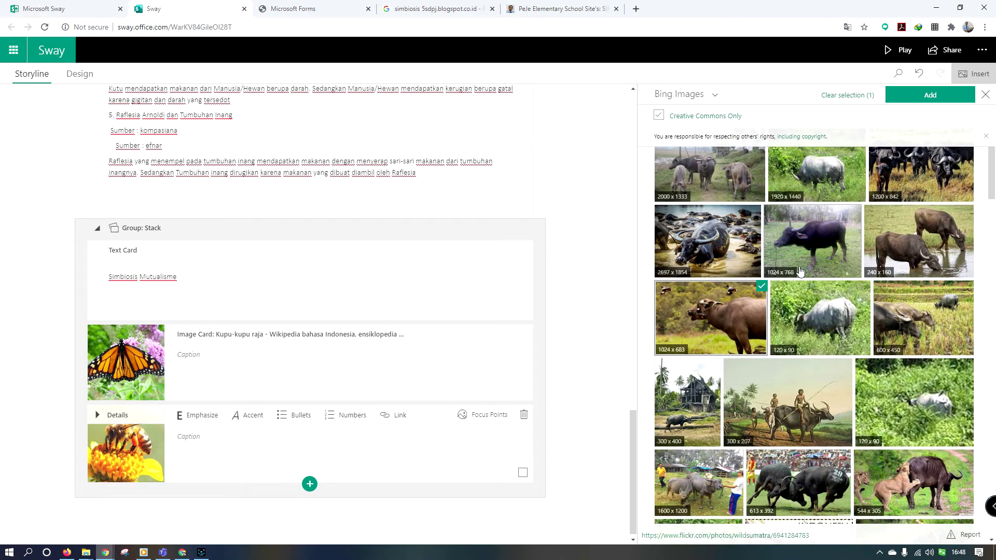
pyautogui.click(851, 97)
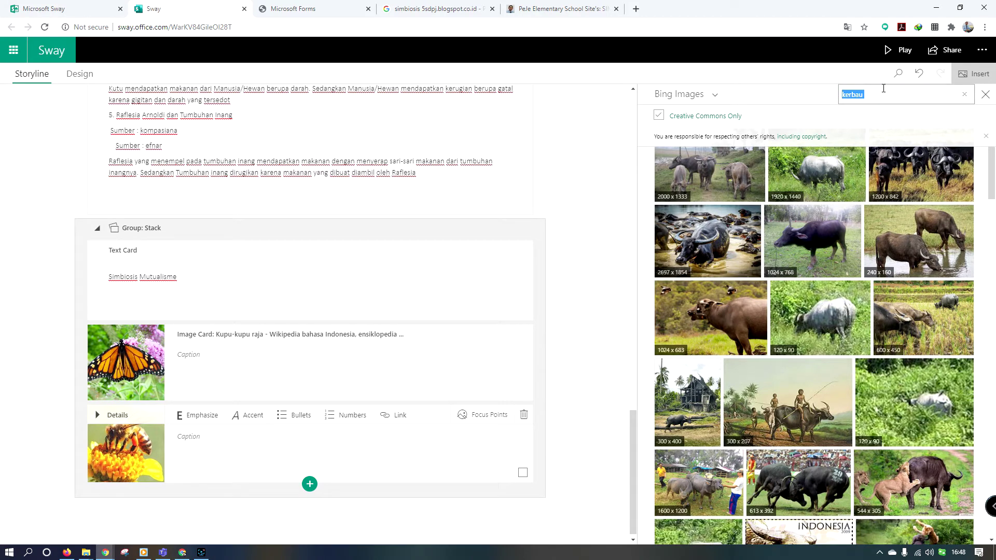
# - Search Bing Images for "simbiosis mutualisme" and add the 1024 x 689 bison and 640 x 427 buffalo pictures to the Stack group
pyautogui.write('simbiosis mutualime')
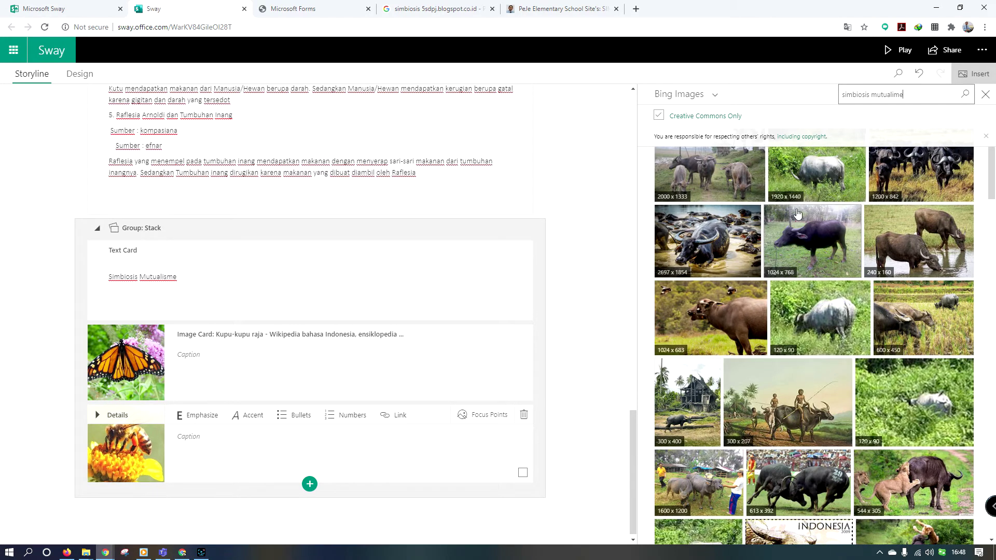
pyautogui.click(894, 95)
pyautogui.write('s')
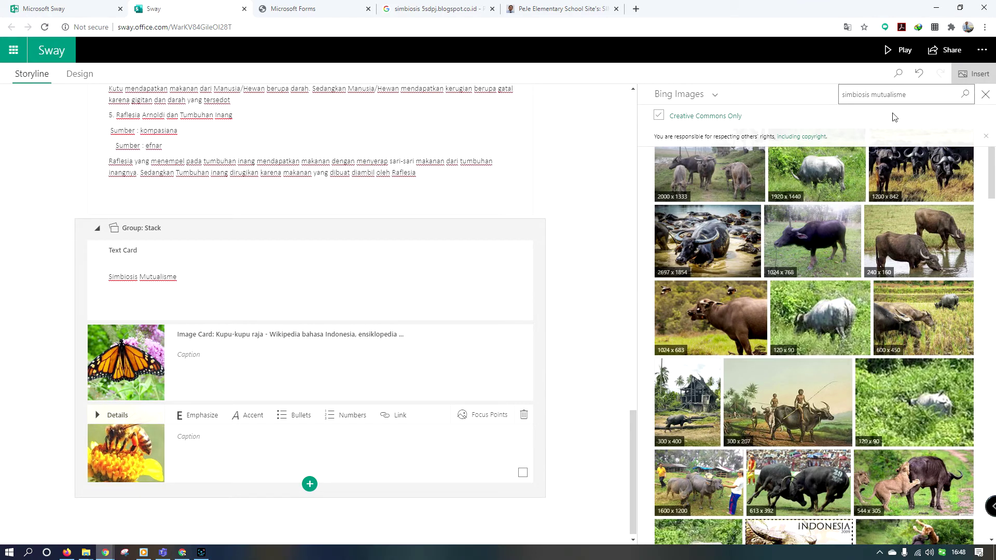
pyautogui.press('Return')
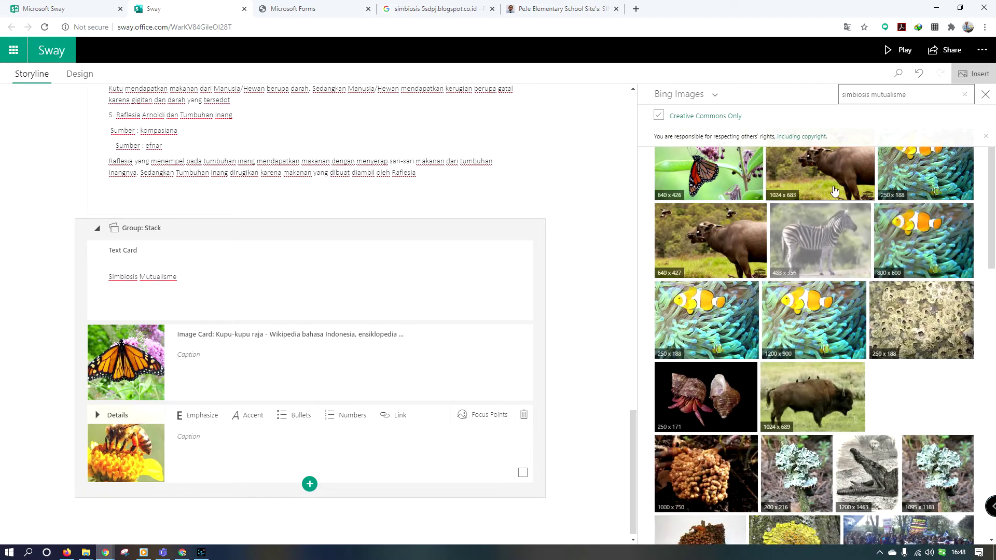
pyautogui.scroll(-2, 811, 373)
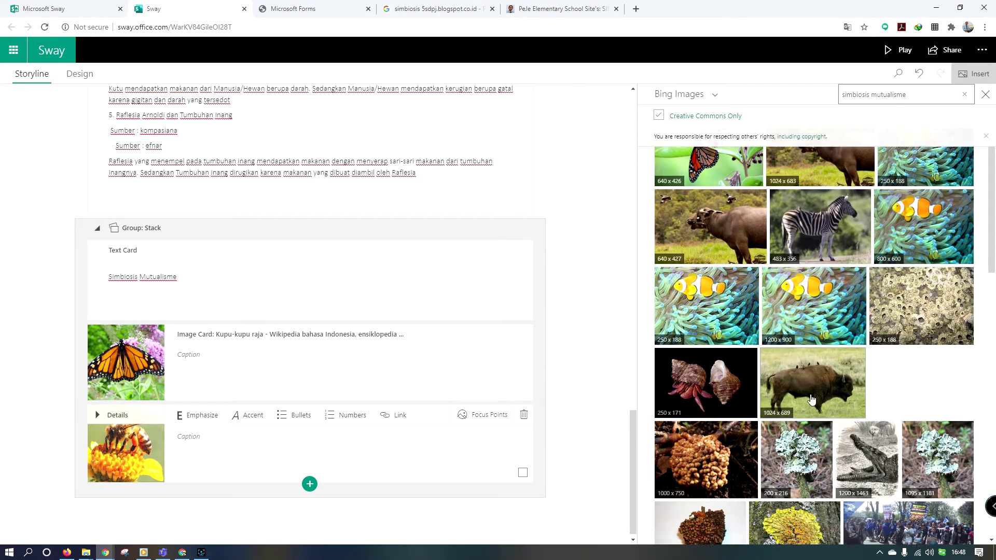
pyautogui.scroll(1, 811, 357)
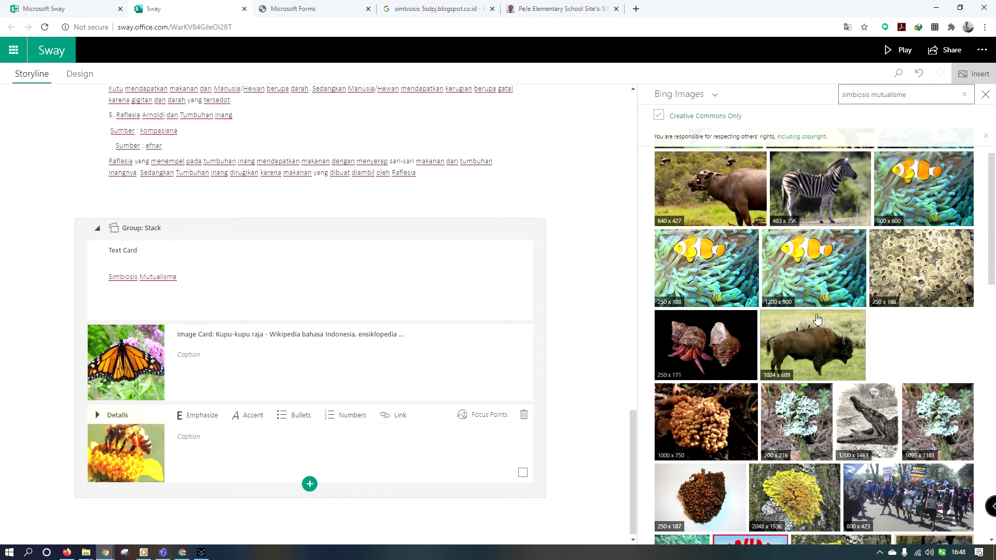
pyautogui.scroll(1, 810, 223)
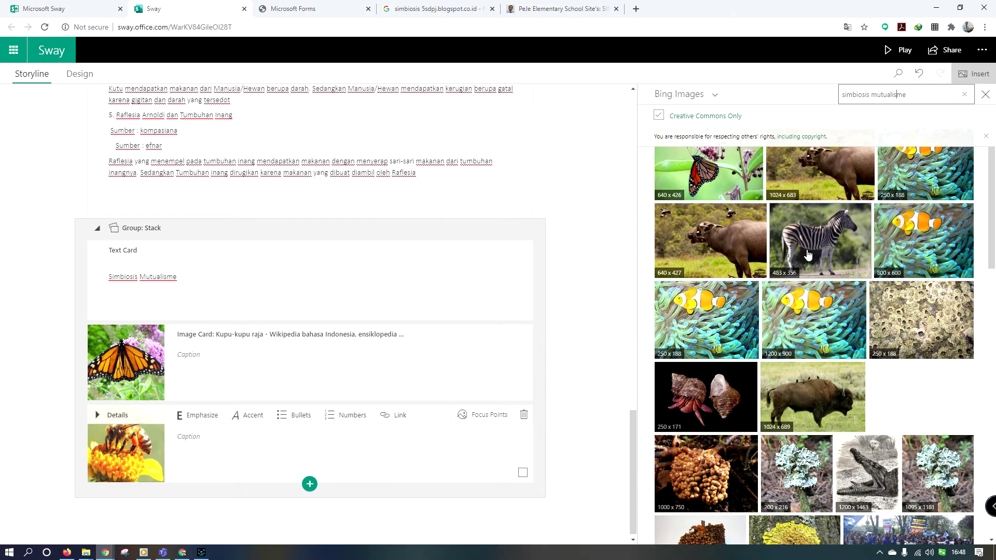
pyautogui.click(793, 383)
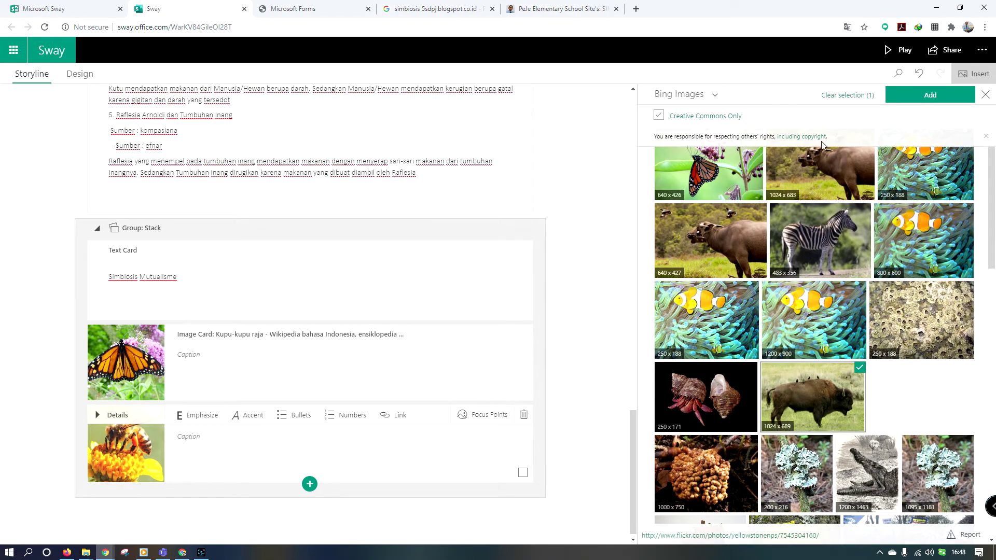
pyautogui.click(726, 242)
pyautogui.click(901, 103)
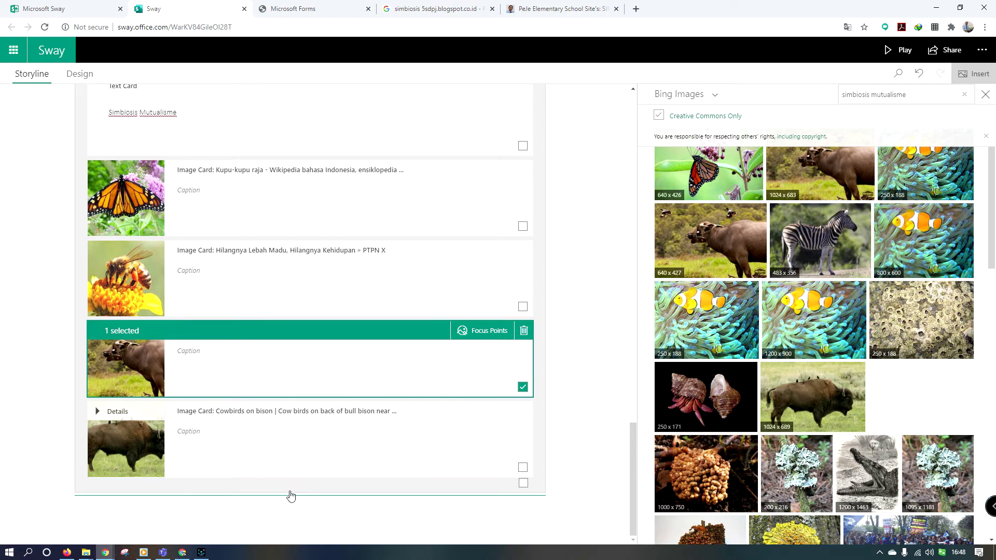
# - Add a second Stack group after the Simbiosis Mutualisme one, with an empty text card as its first item
pyautogui.click(299, 492)
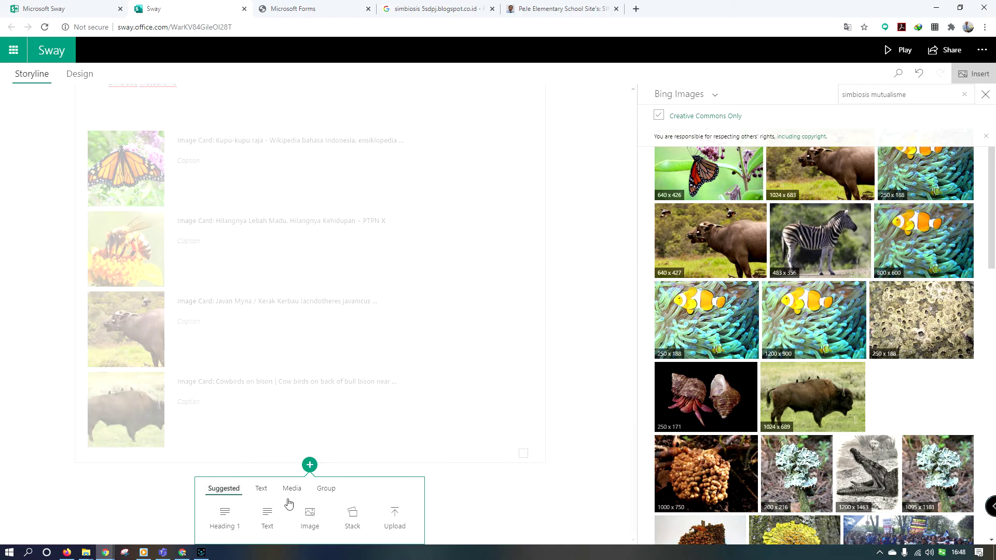
pyautogui.click(351, 521)
pyautogui.click(271, 456)
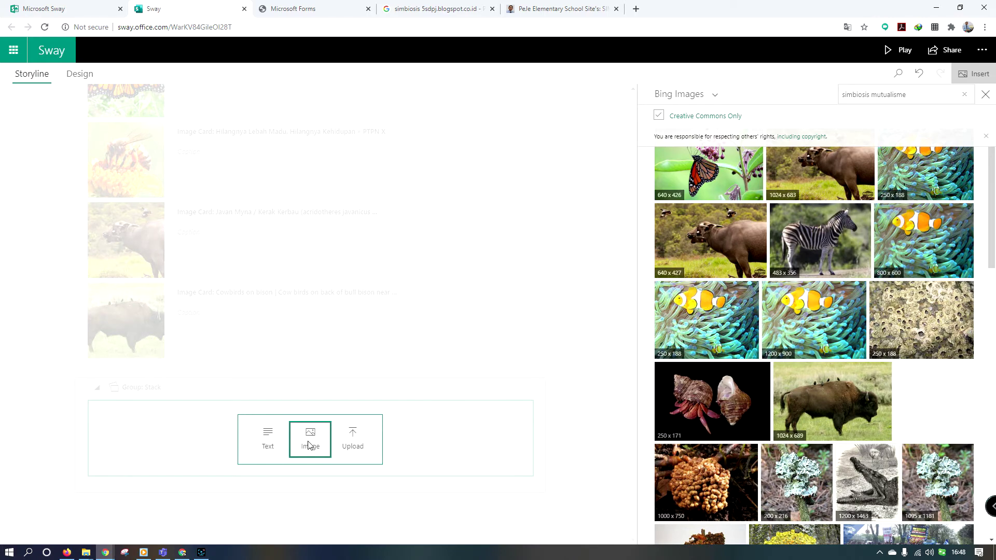
pyautogui.click(263, 443)
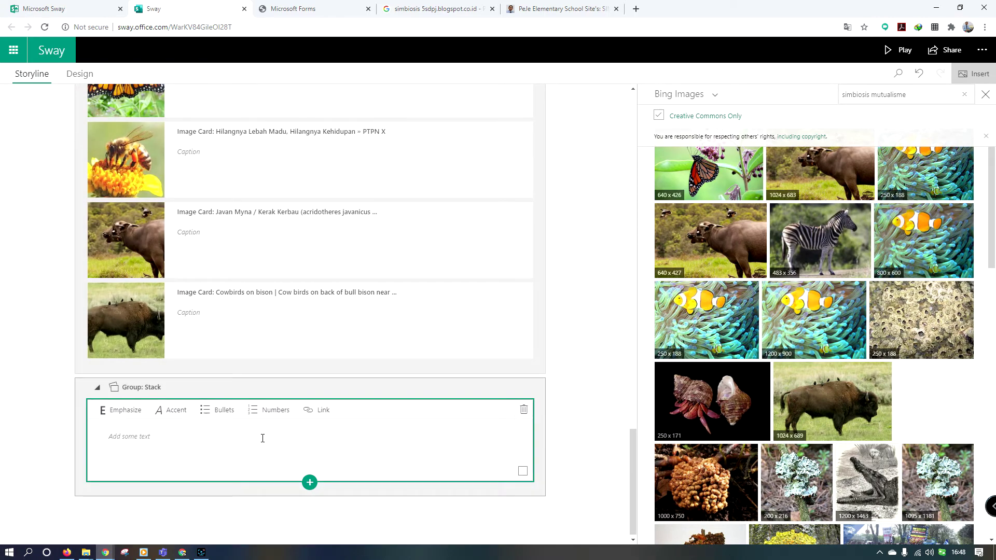
# - Emphasize the text "Simbiosis Mutualisme" in the first Stack group's text card
pyautogui.scroll(6, 276, 391)
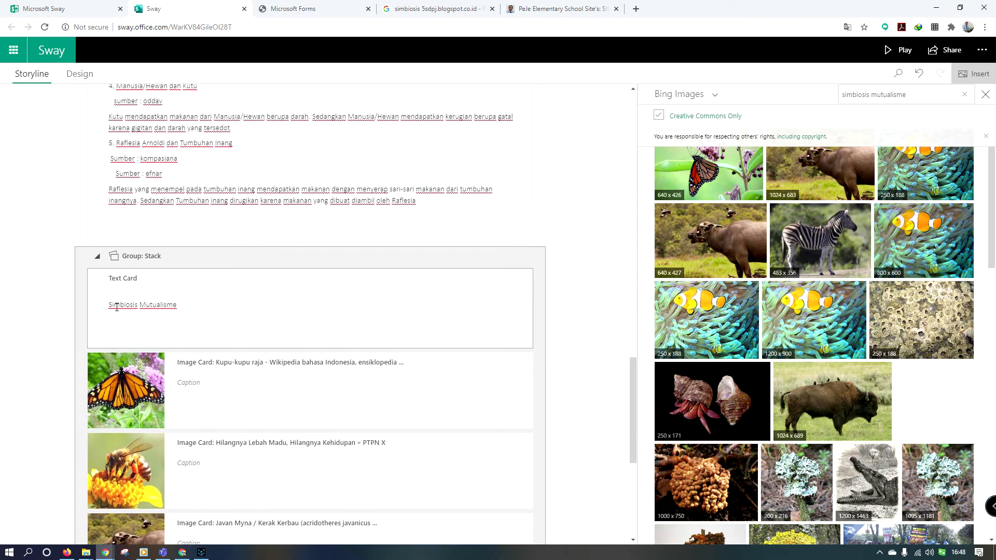
pyautogui.click(221, 301)
pyautogui.moveTo(195, 312); pyautogui.dragTo(101, 306)
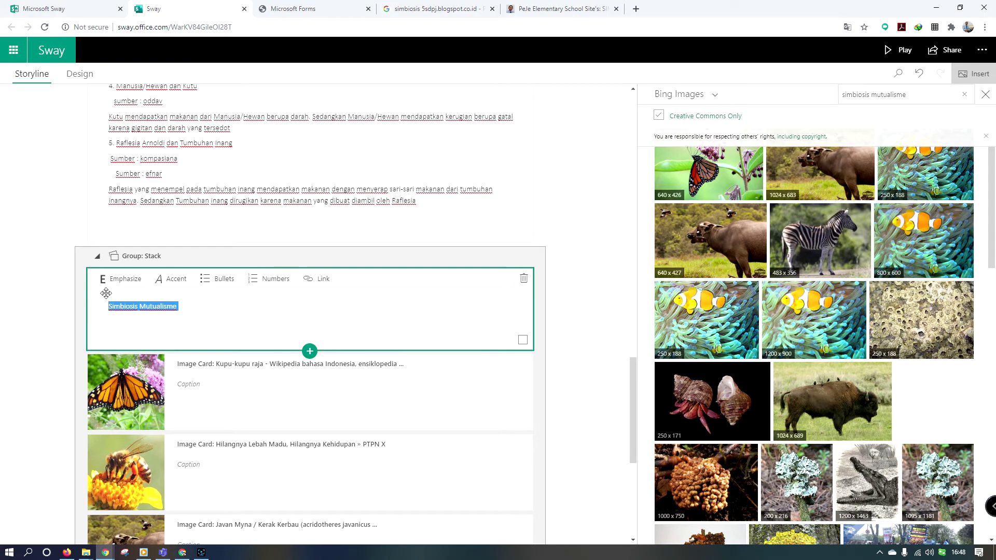
pyautogui.click(115, 282)
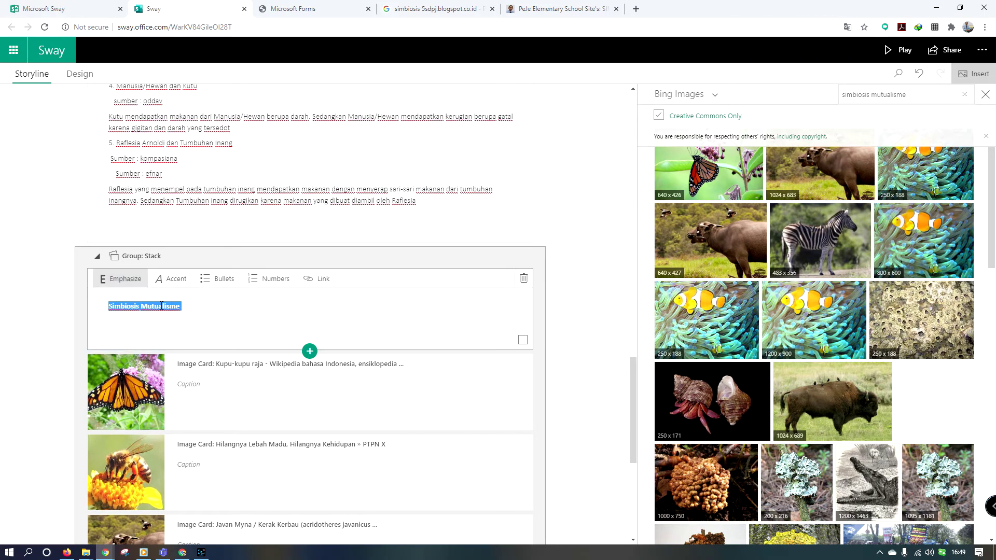
pyautogui.click(176, 282)
# - Enter "Simbiosis Komensalisme" in the second Stack group's text card and insert an empty image card below it
pyautogui.press('Return')
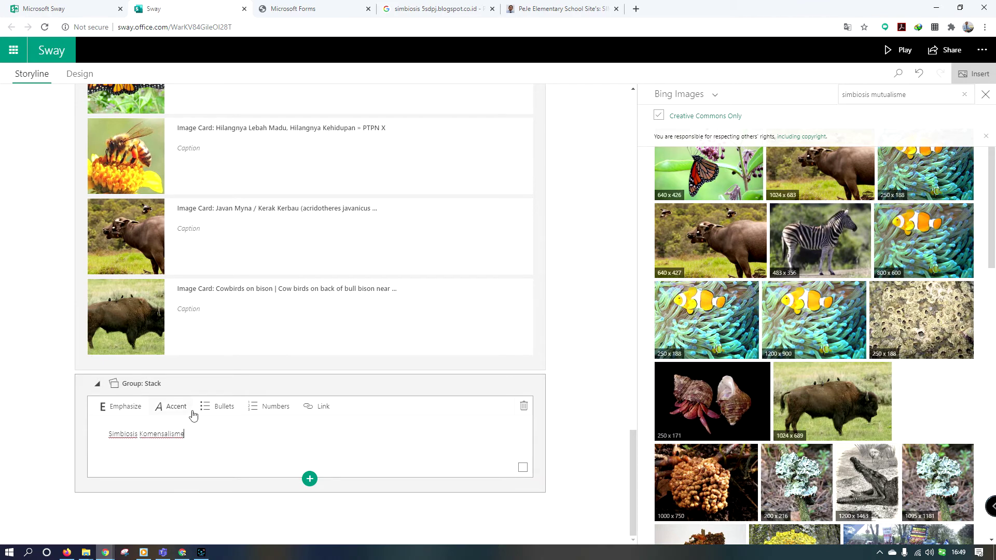
pyautogui.click(307, 479)
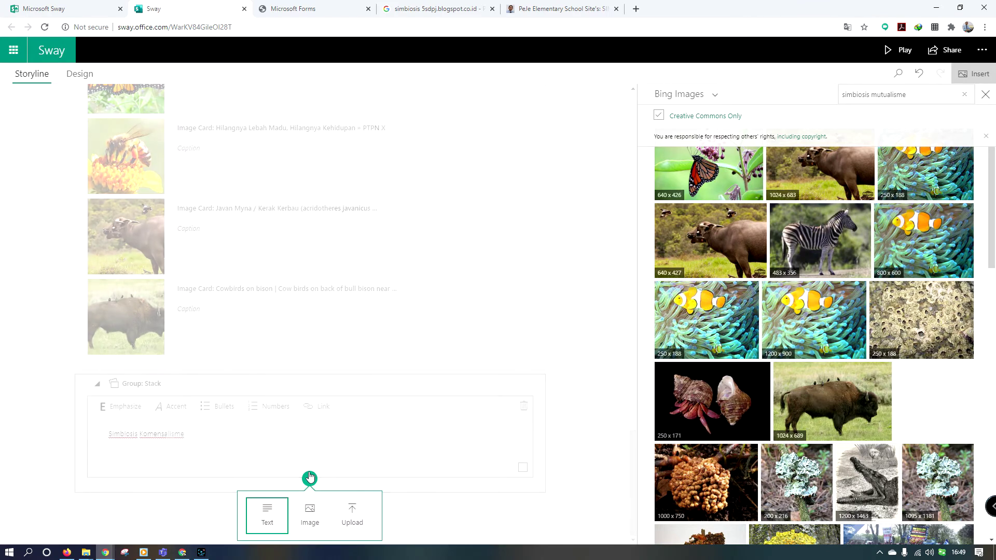
pyautogui.click(310, 511)
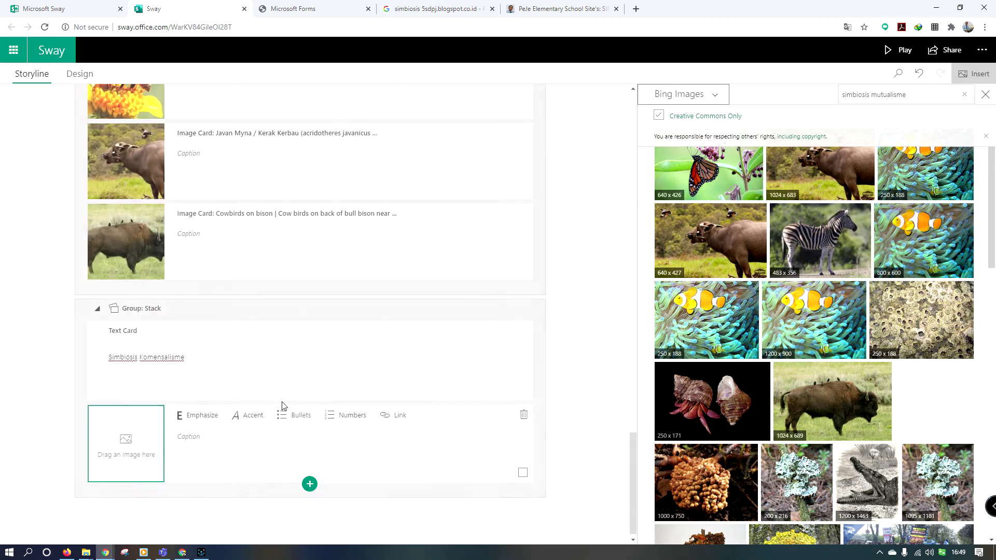
# - Search Bing Images for "simbiosis komensalisme" and add the smaller staghorn fern picture to the second Stack group
pyautogui.click(922, 96)
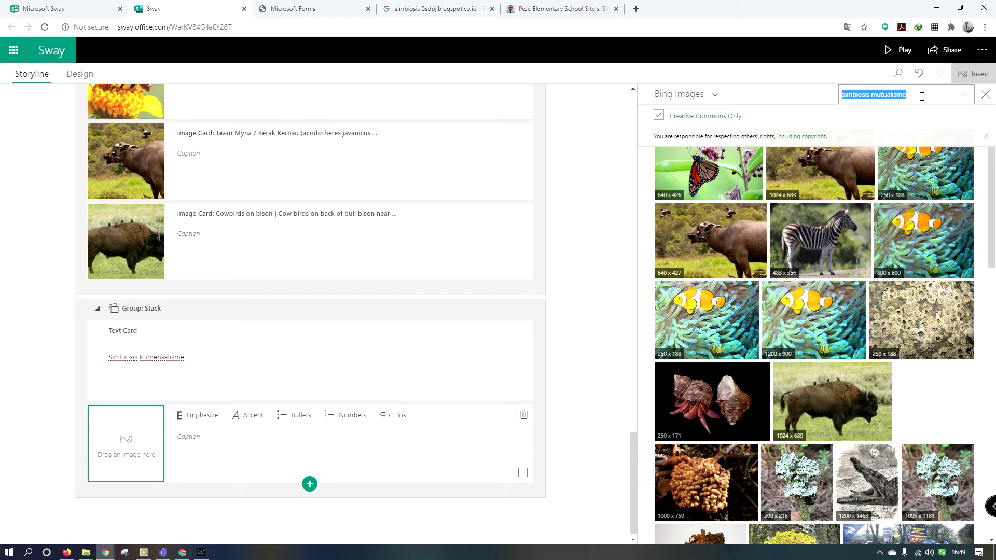
pyautogui.click(922, 97)
pyautogui.write('komens')
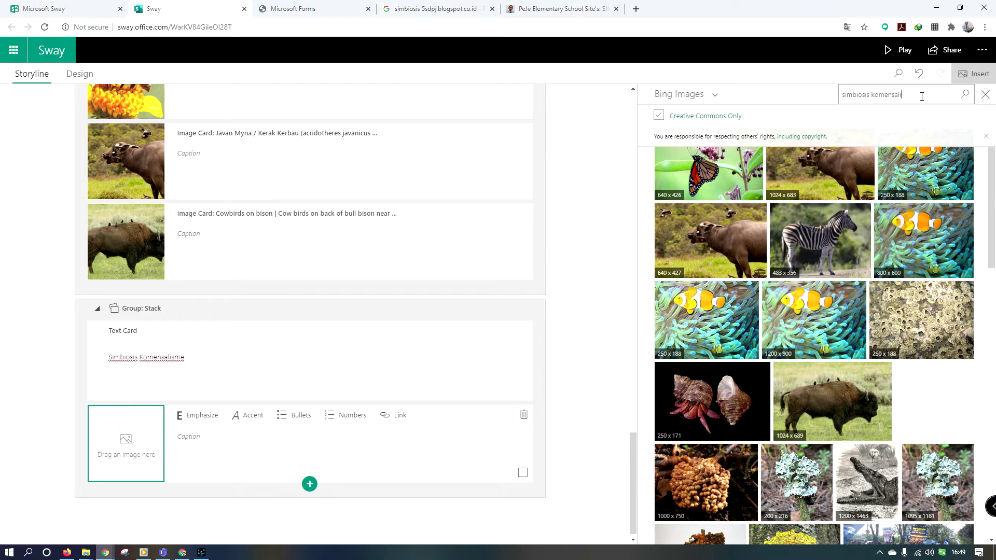
pyautogui.press('Return')
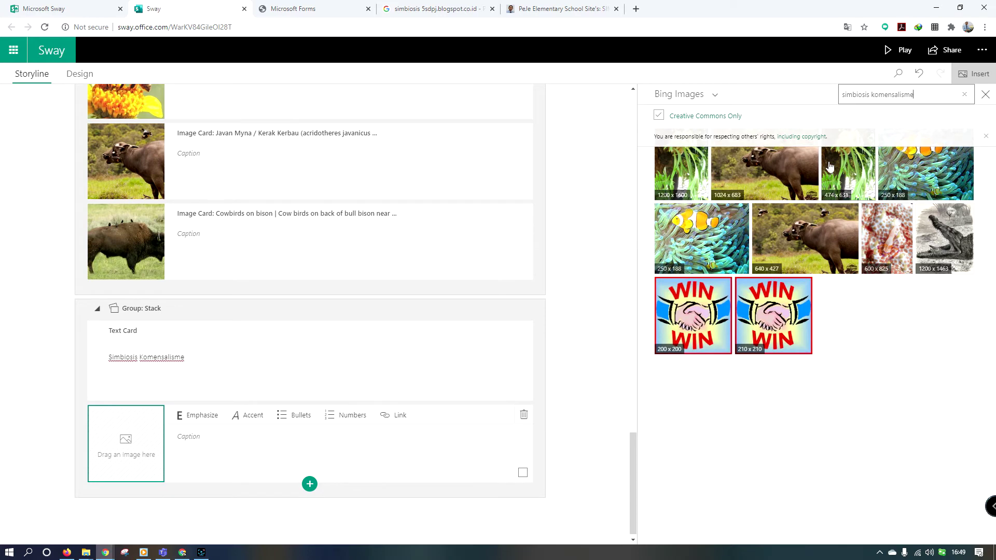
pyautogui.click(861, 179)
pyautogui.click(910, 95)
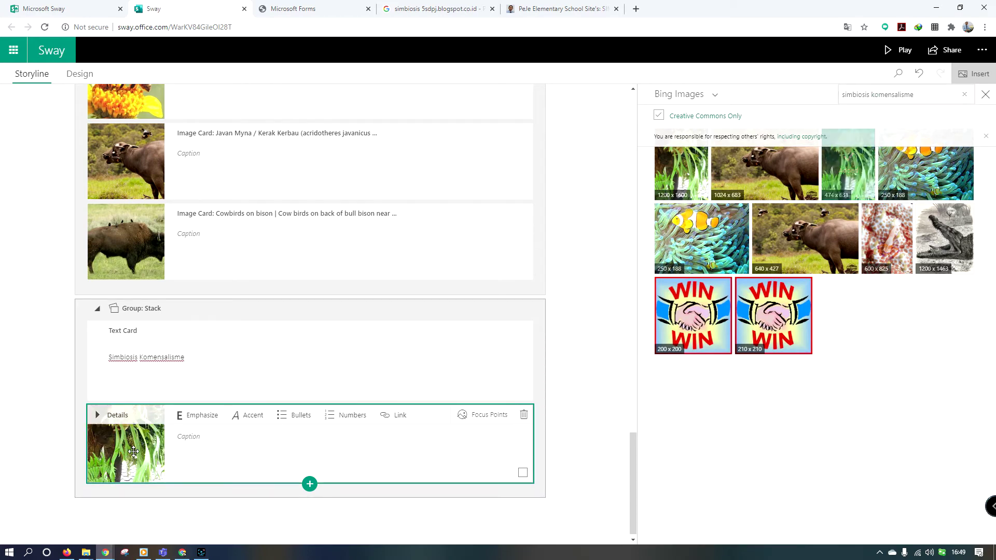
# - Search Bing Images for "Anggrek" and add the 1600 x 1067 white orchid picture to the second Stack group
pyautogui.click(869, 98)
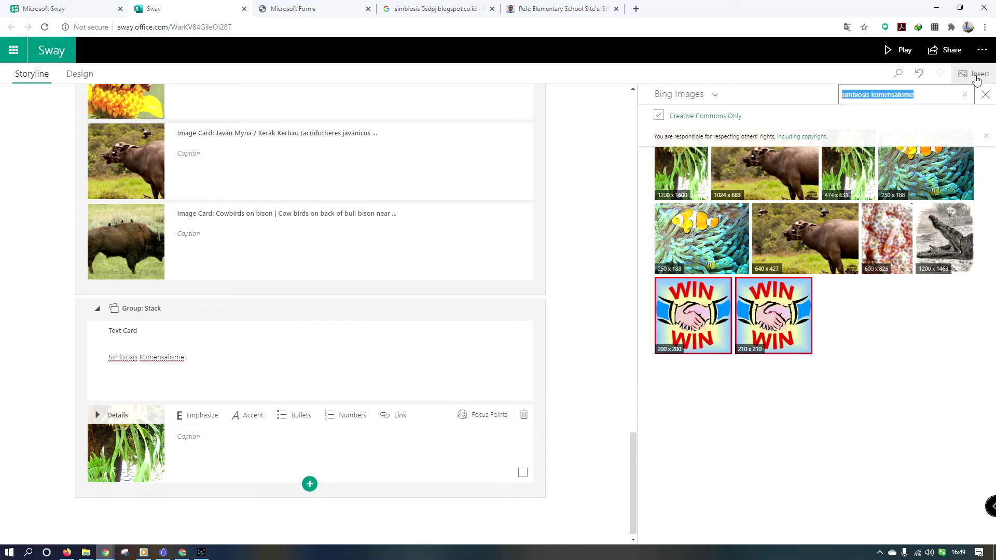
pyautogui.write('Anggrek')
pyautogui.press('Return')
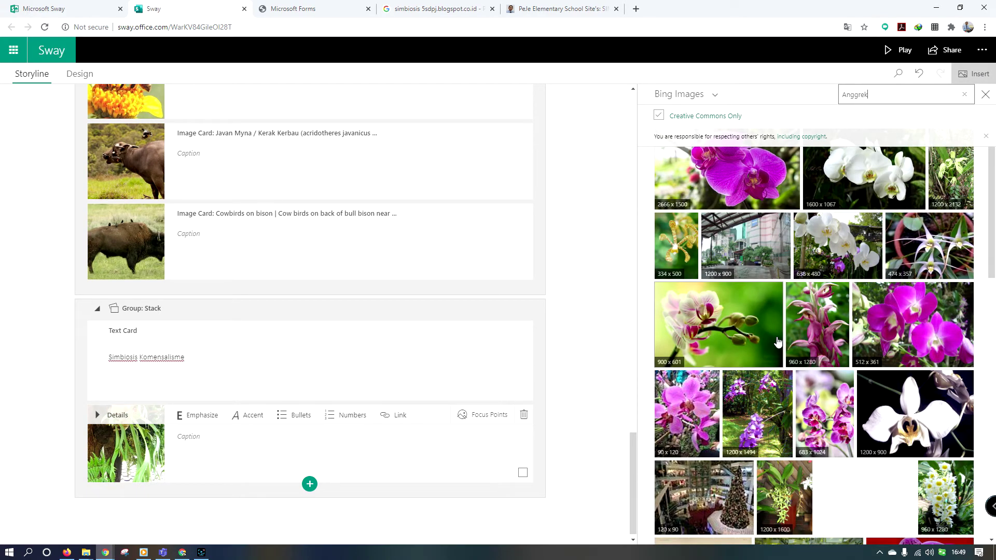
pyautogui.scroll(-6, 776, 342)
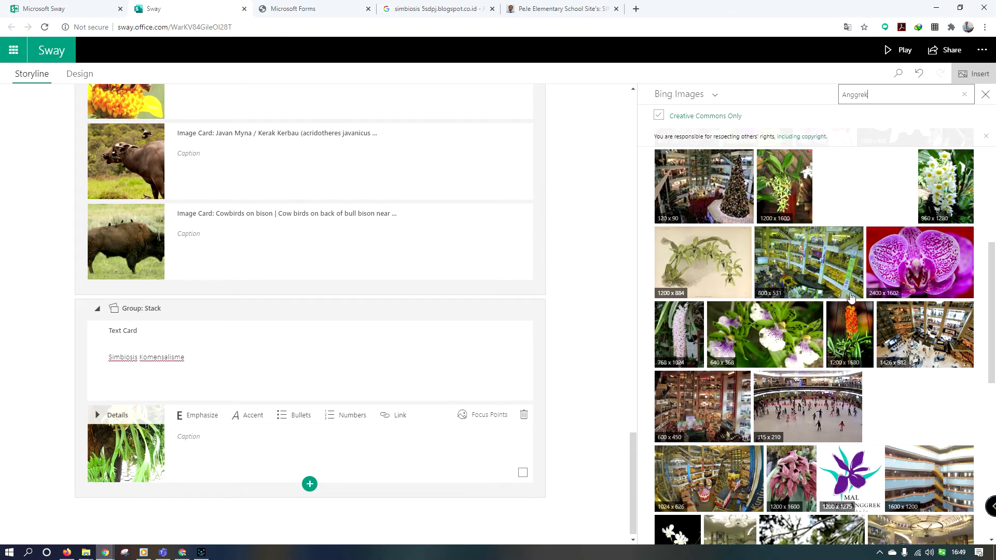
pyautogui.scroll(5, 856, 275)
pyautogui.scroll(1, 860, 295)
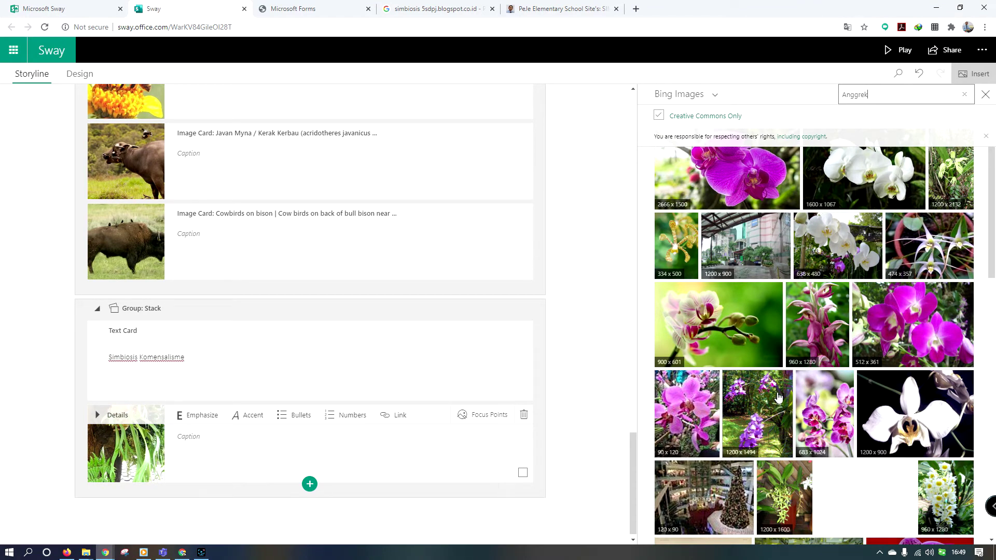
pyautogui.click(895, 154)
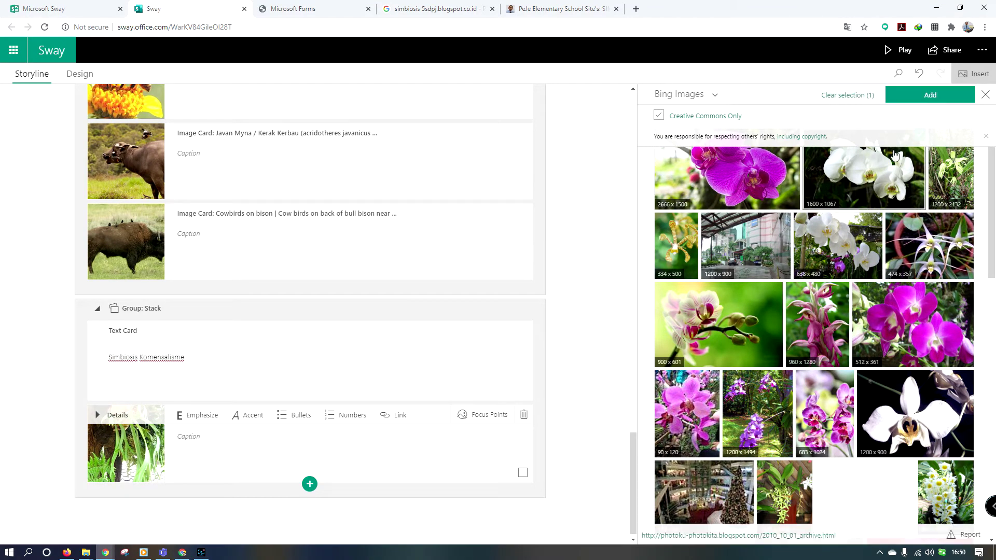
pyautogui.click(930, 94)
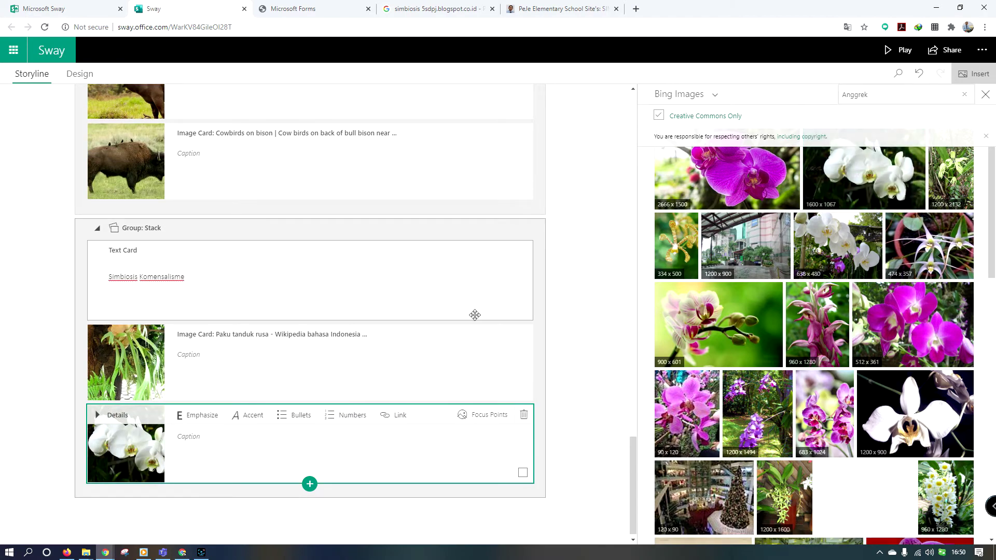
# - Search Bing Images for "Ikan hiu dan remora", add the 150 x 131 underwater picture to the second Stack group and close the image search
pyautogui.click(869, 94)
pyautogui.doubleClick(869, 94)
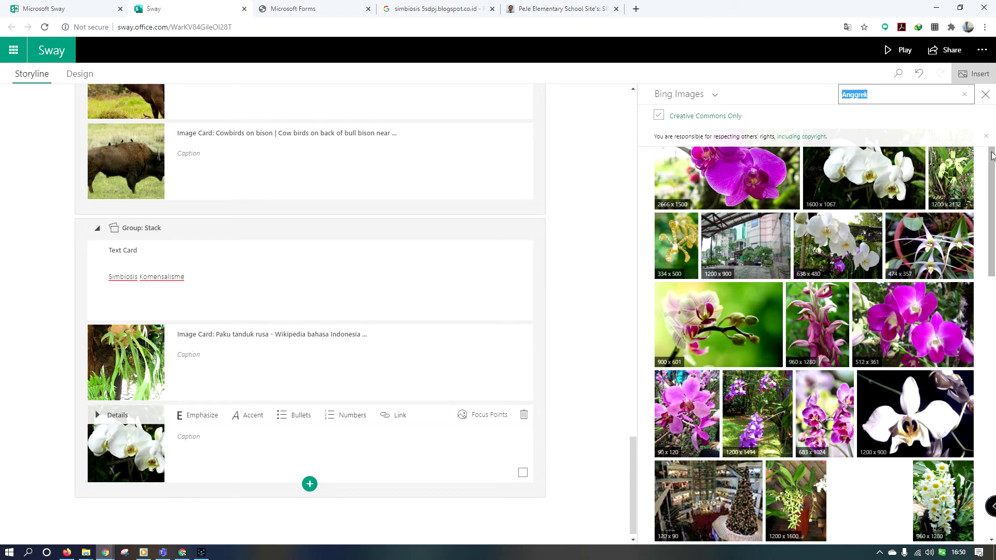
pyautogui.write('Ikan hiu dan remora')
pyautogui.press('Return')
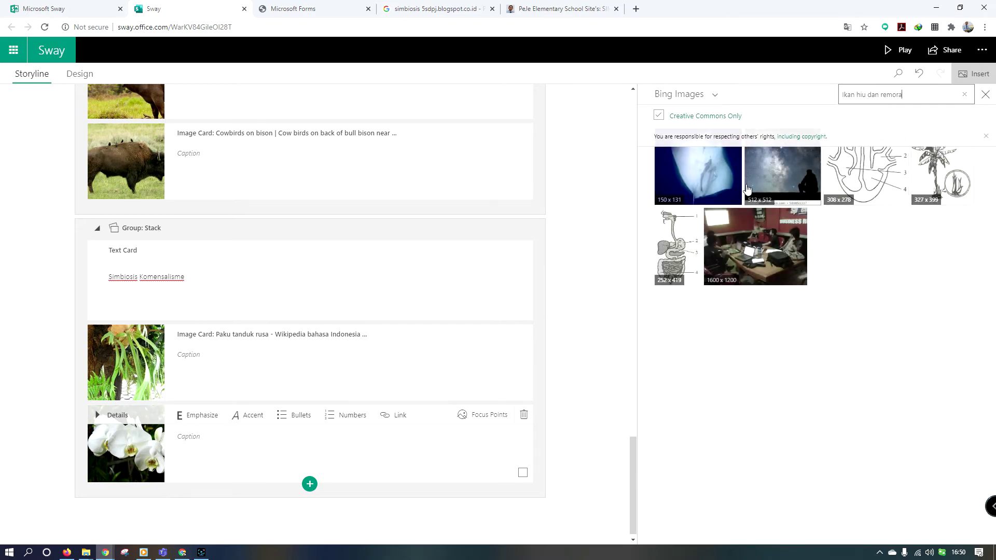
pyautogui.click(700, 180)
pyautogui.click(916, 98)
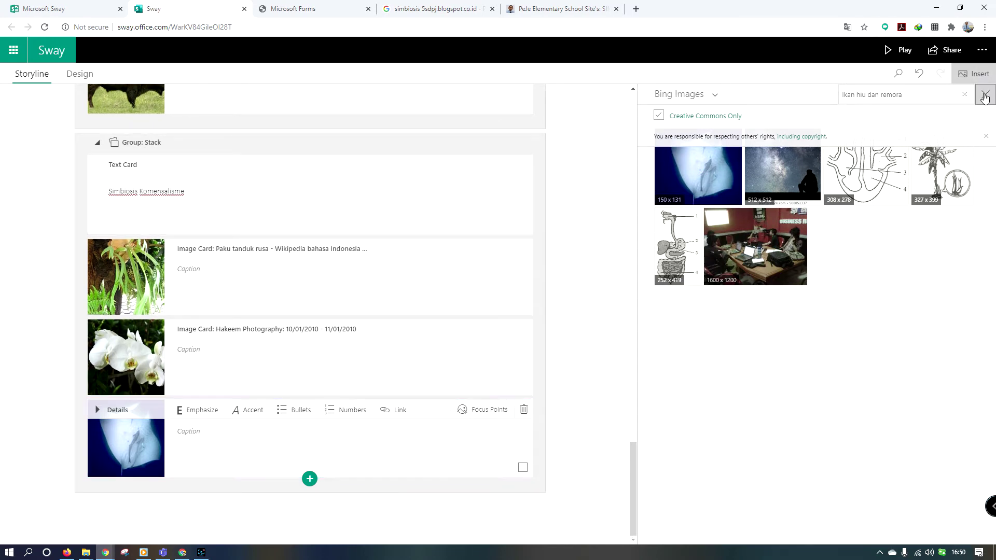
pyautogui.click(985, 94)
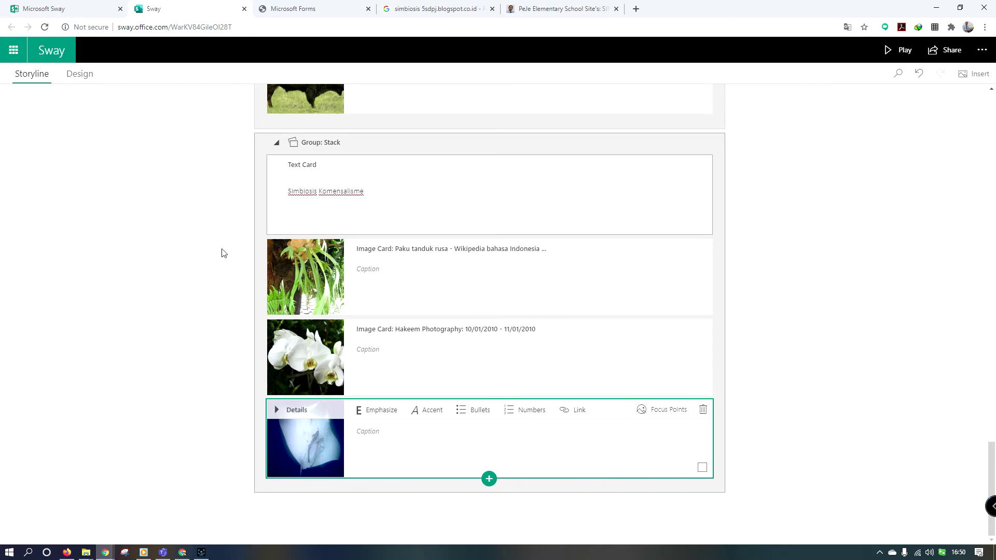
# - Play the Sway to examine its layout from title to Stack groups, view the section navigation and return to editing
pyautogui.click(902, 55)
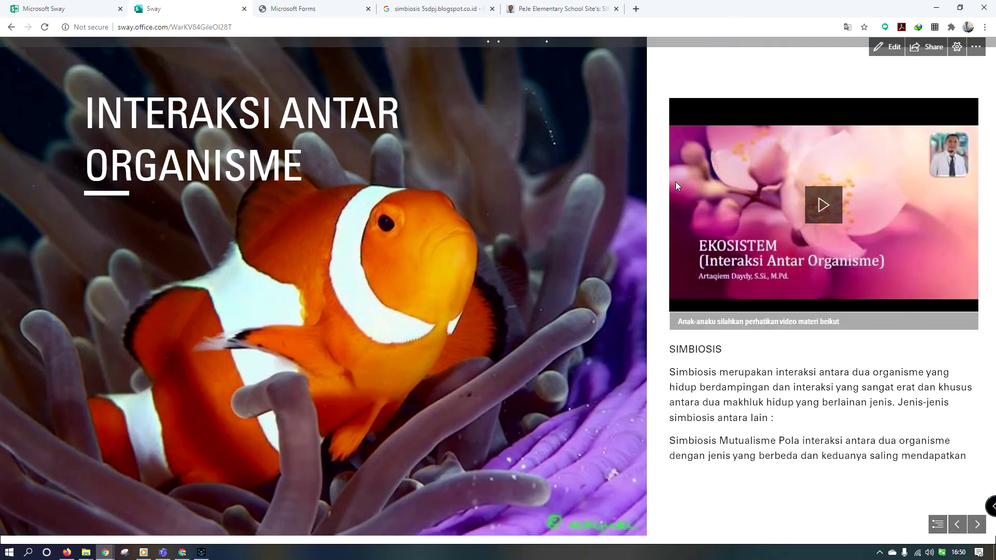
pyautogui.scroll(-5, 378, 319)
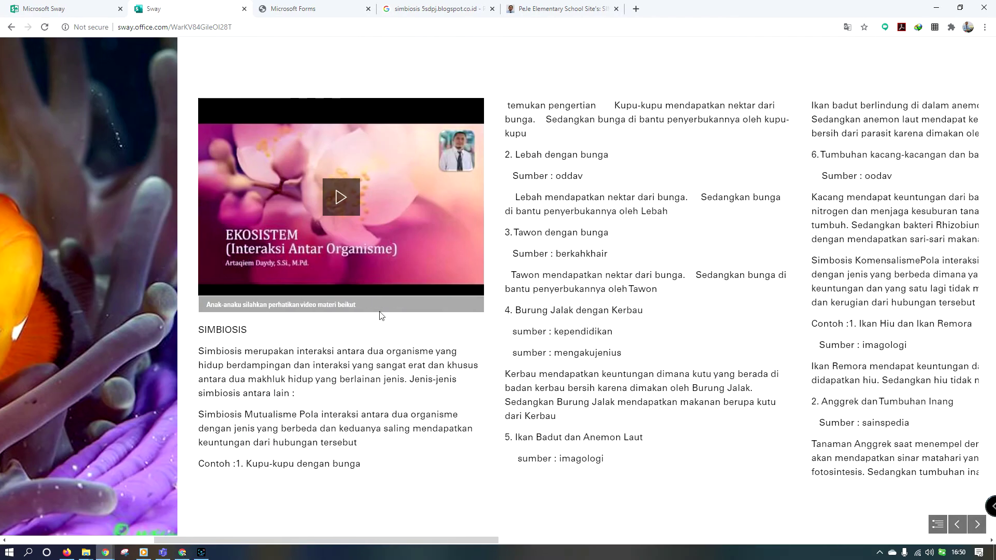
pyautogui.scroll(-10, 382, 315)
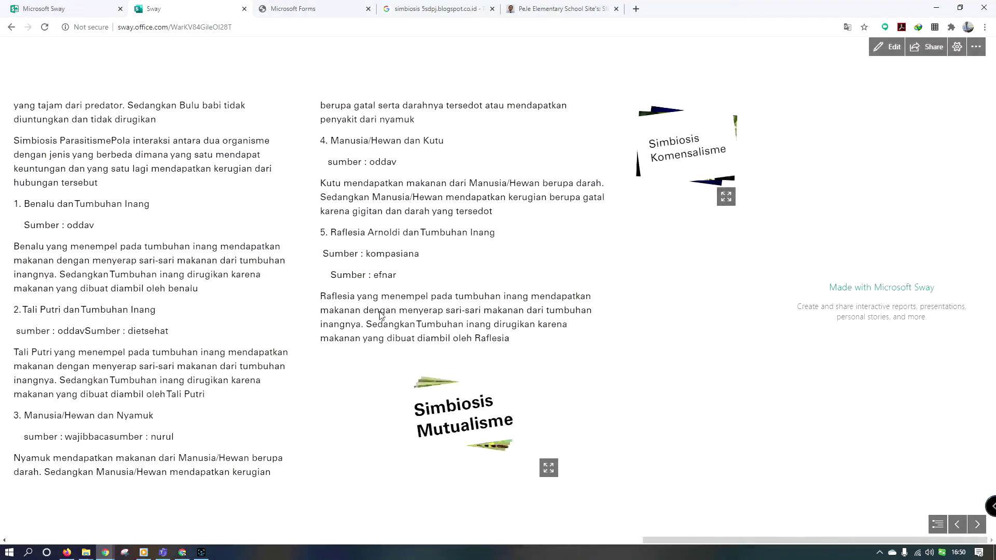
pyautogui.scroll(15, 413, 288)
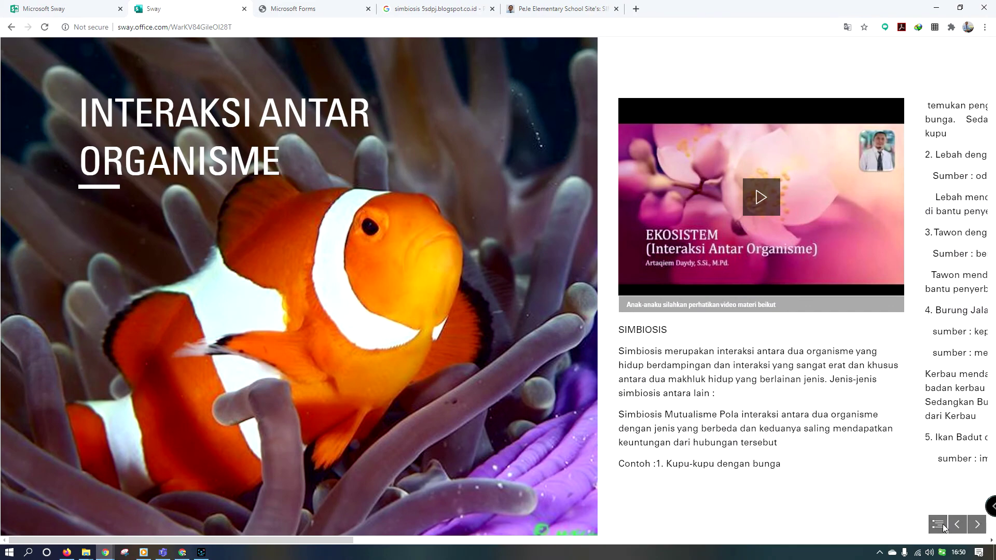
pyautogui.click(939, 523)
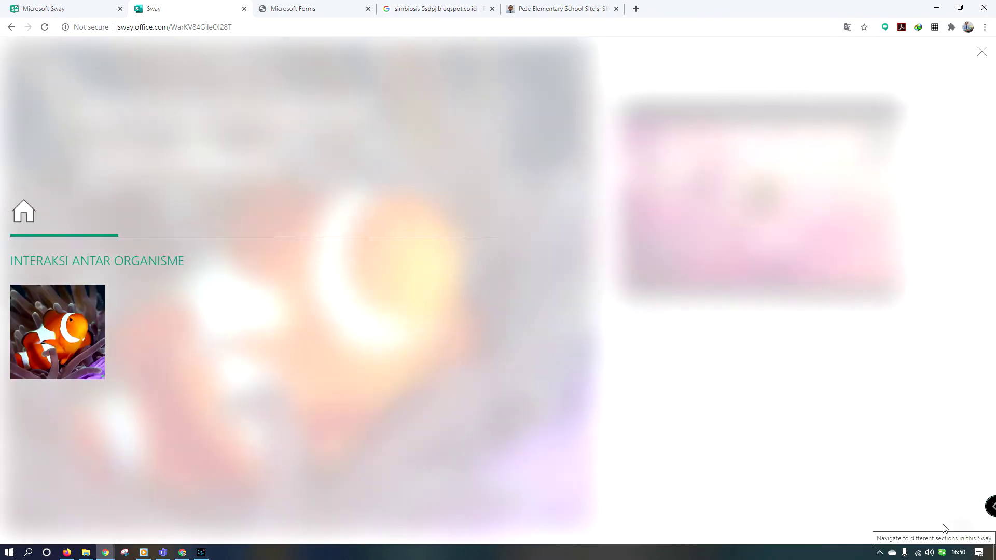
pyautogui.click(549, 387)
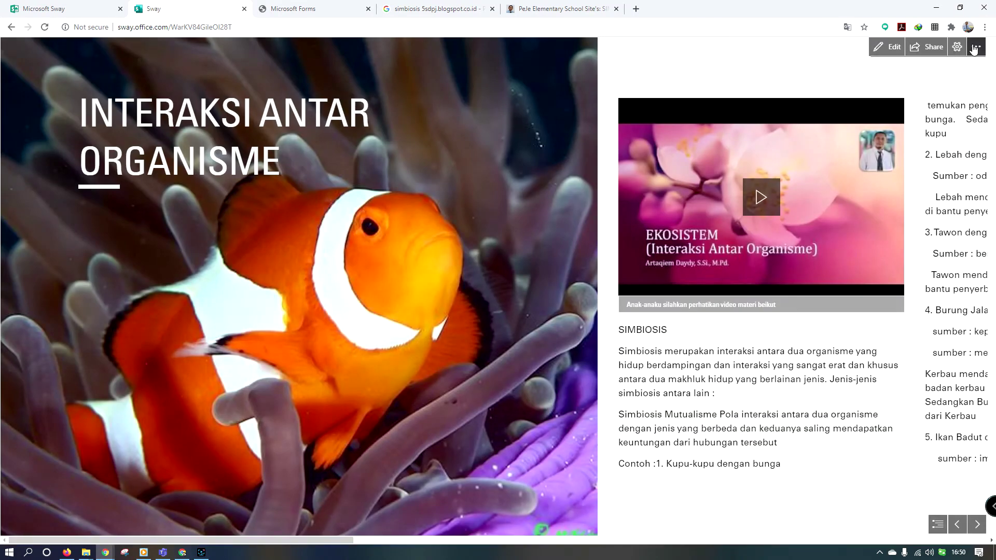
pyautogui.click(975, 47)
pyautogui.click(975, 48)
pyautogui.click(887, 47)
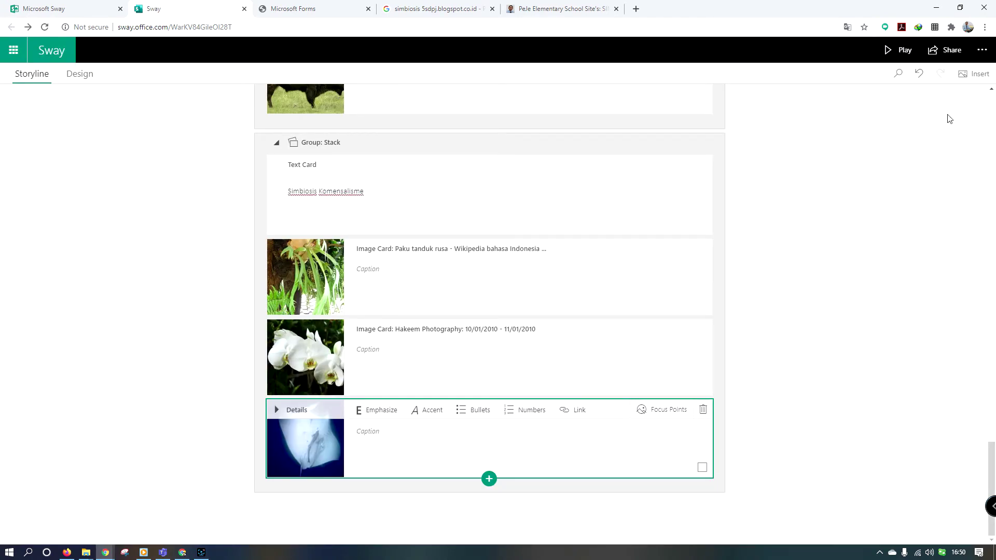
# - Examine the Sway's additional options and its language, view and autoplay settings, and close the settings without changing them
pyautogui.click(980, 52)
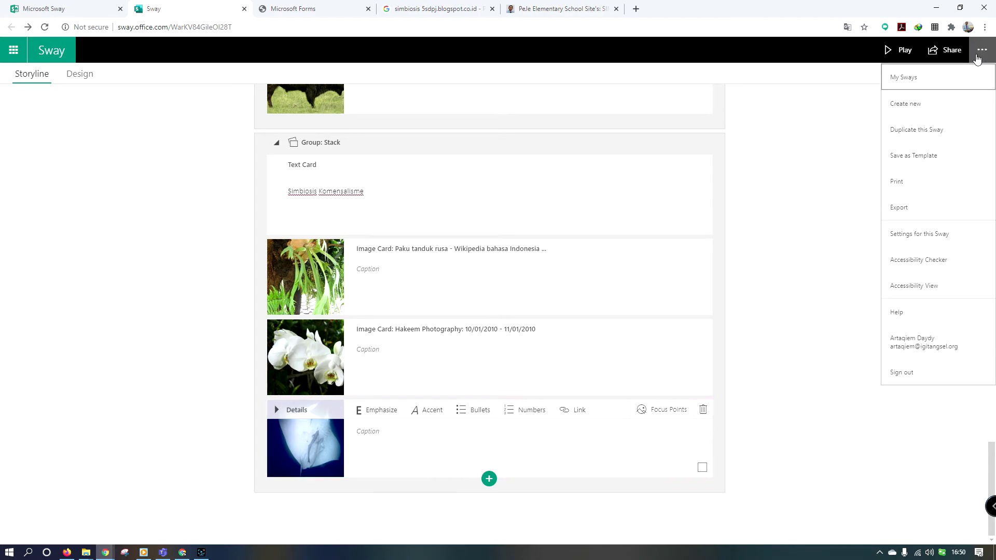
pyautogui.click(977, 56)
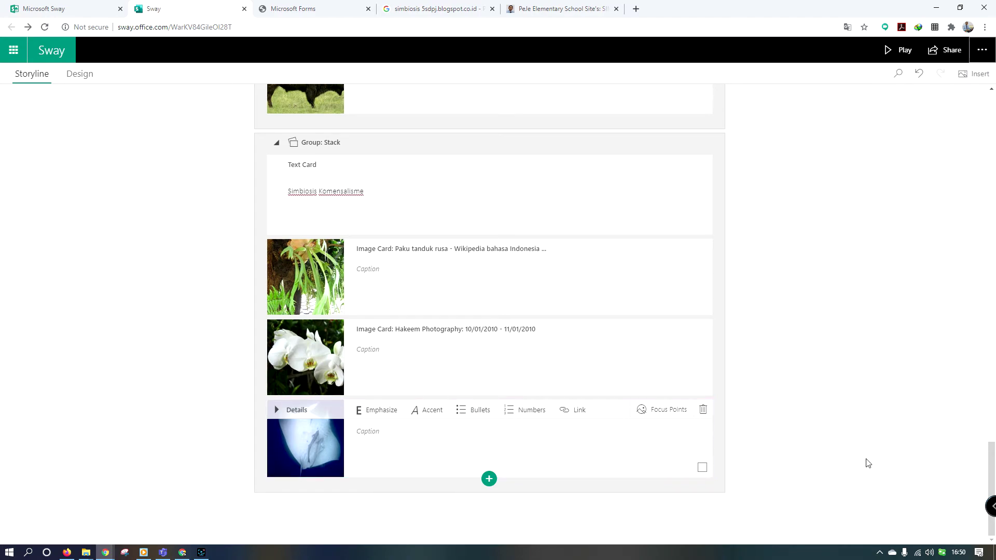
pyautogui.scroll(10, 867, 462)
pyautogui.scroll(10, 866, 463)
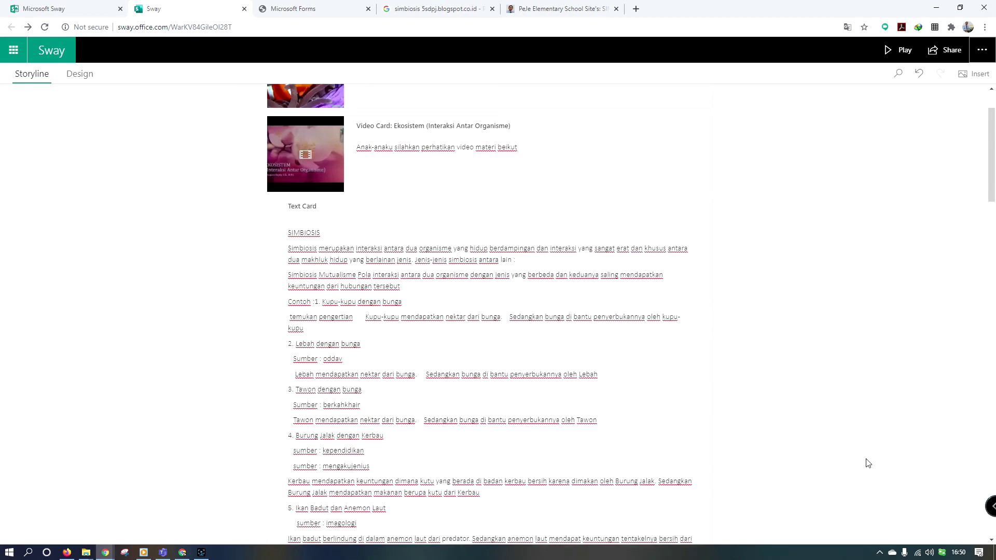
pyautogui.scroll(-2, 827, 399)
pyautogui.scroll(-10, 836, 373)
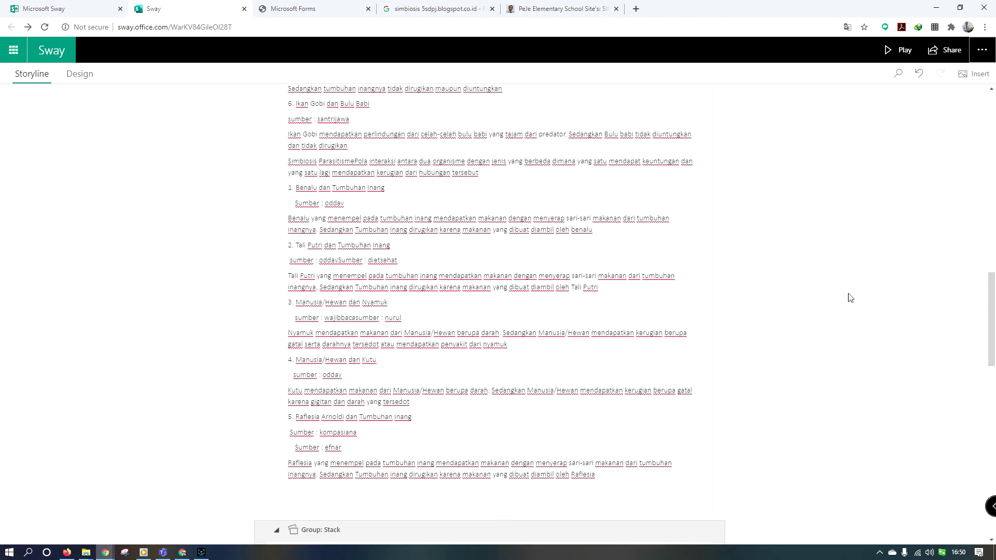
pyautogui.scroll(-5, 891, 130)
pyautogui.click(985, 52)
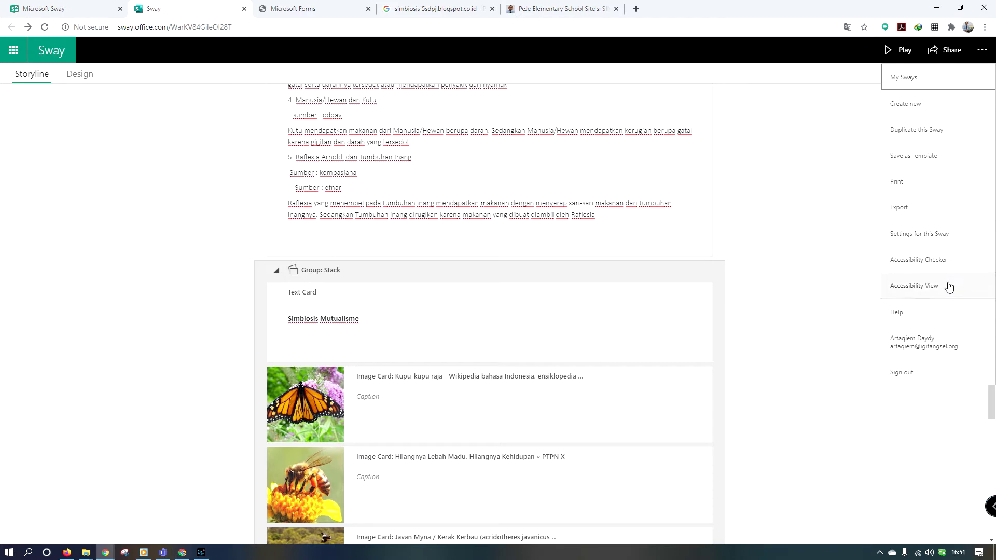
pyautogui.click(962, 239)
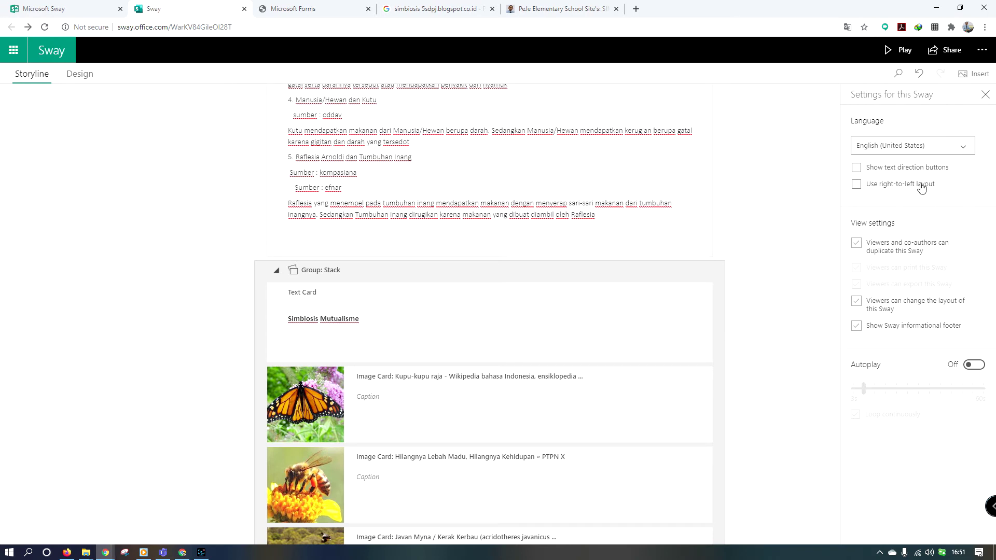
pyautogui.click(985, 94)
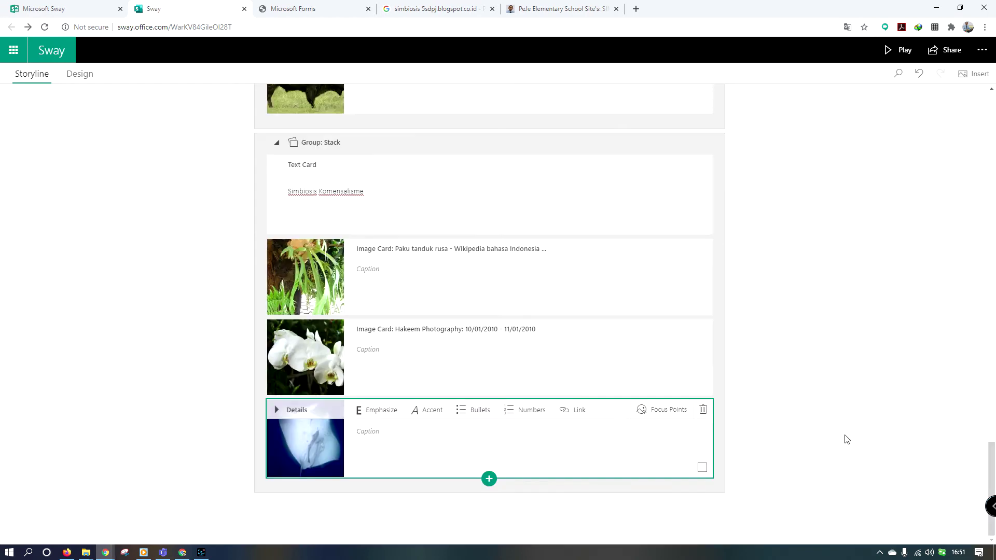
pyautogui.click(488, 479)
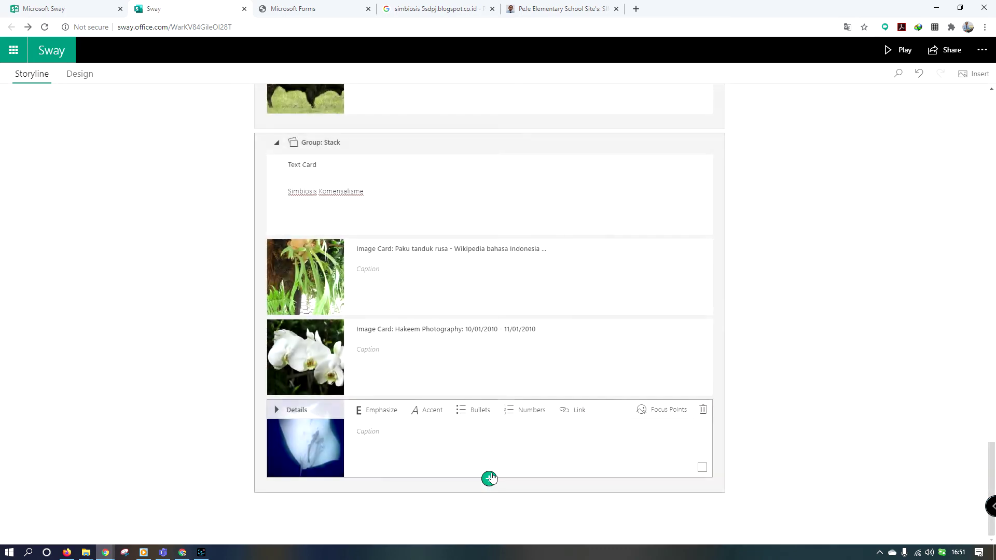
pyautogui.scroll(2, 750, 359)
pyautogui.scroll(5, 748, 358)
pyautogui.scroll(-7, 594, 447)
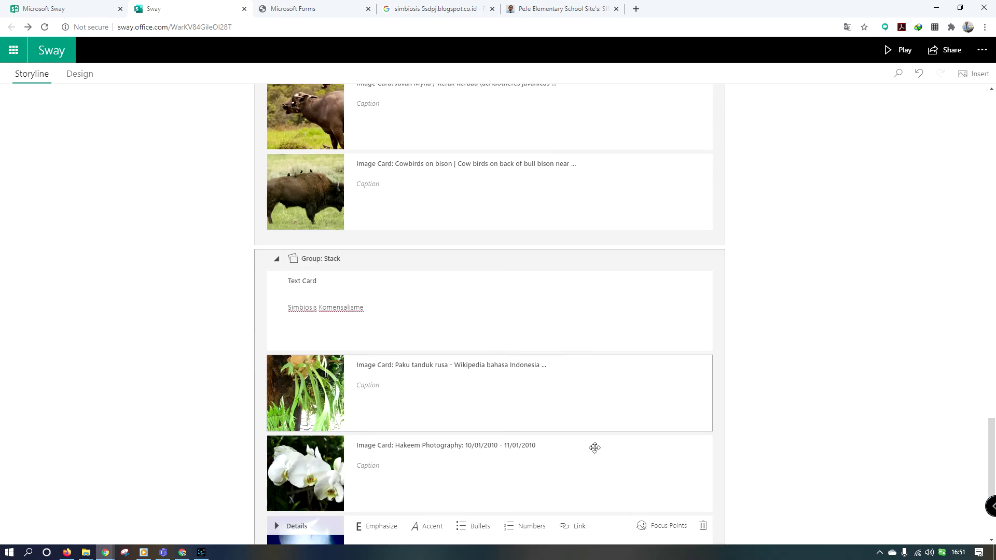
pyautogui.click(496, 481)
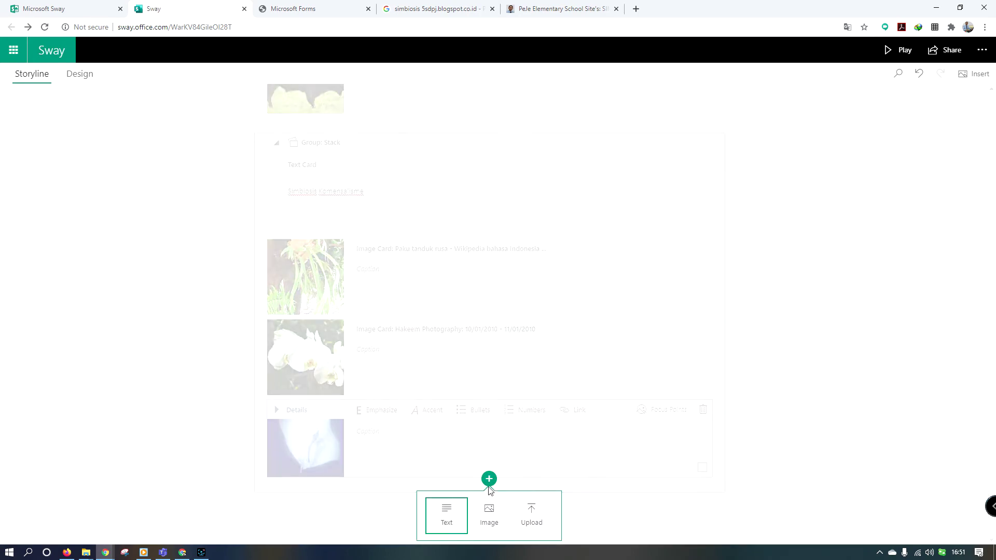
pyautogui.click(751, 453)
# - Insert an Embed media card below the Simbiosis Komensalisme Stack group, outside the group
pyautogui.scroll(5, 746, 404)
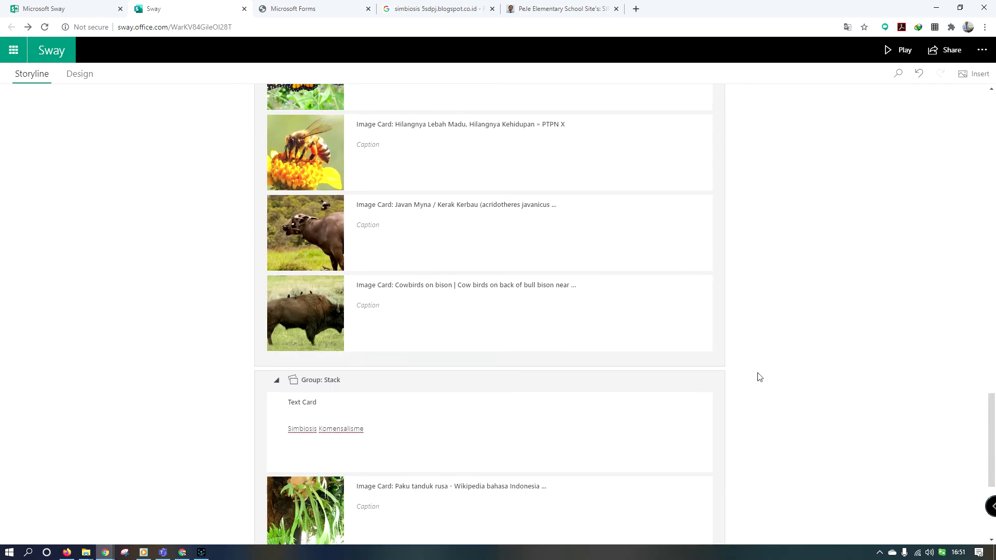
pyautogui.scroll(-5, 726, 376)
pyautogui.moveTo(478, 502); pyautogui.dragTo(488, 499)
pyautogui.click(488, 479)
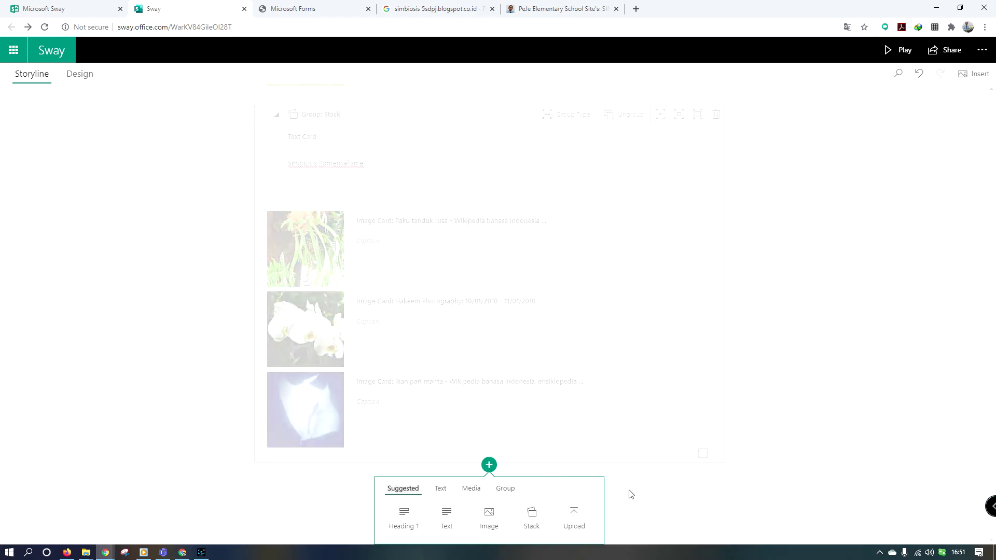
pyautogui.click(478, 491)
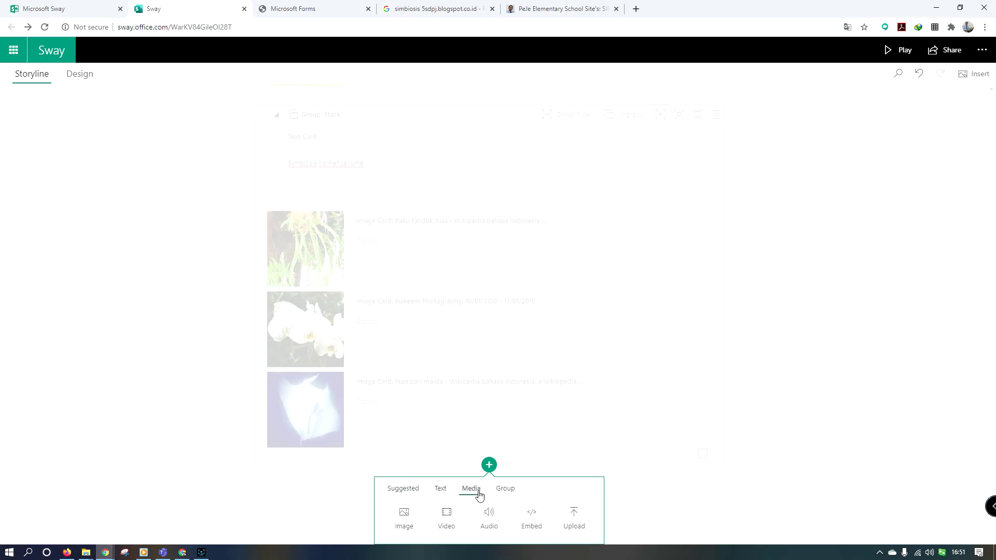
pyautogui.click(536, 527)
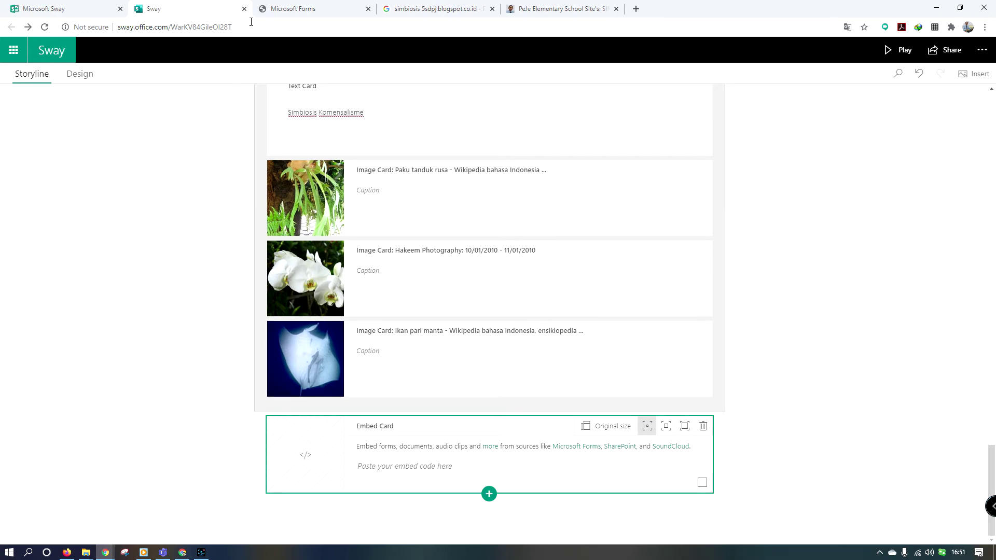
# - Switch to Microsoft Forms, leave the preview and copy the embed code of the form "Latihan Soal Hubungan Antar Organisme"
pyautogui.click(273, 10)
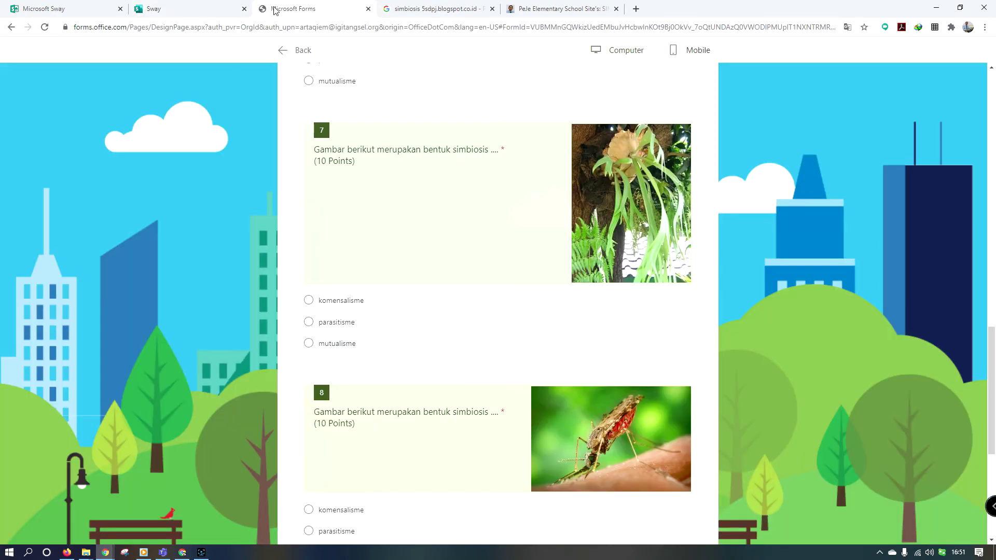
pyautogui.scroll(15, 454, 202)
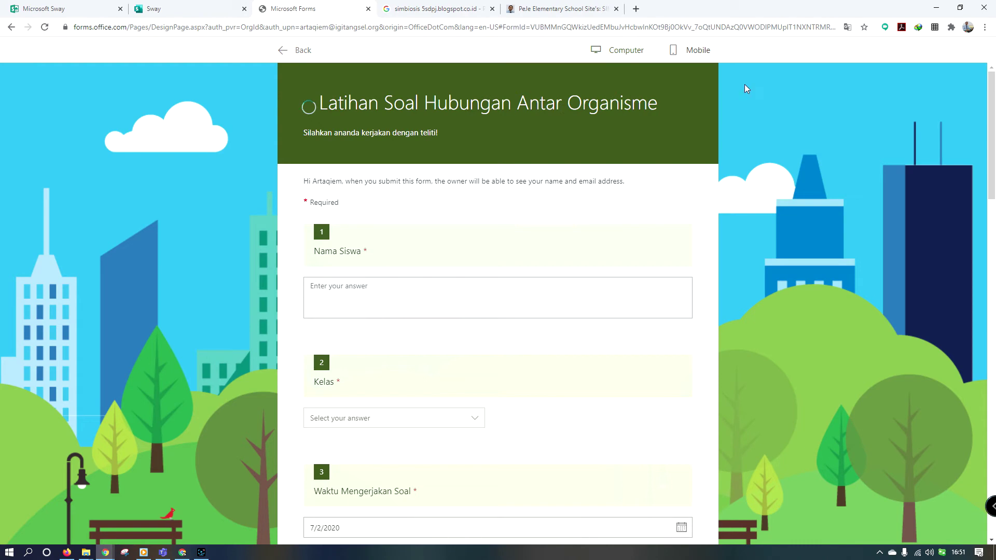
pyautogui.click(290, 50)
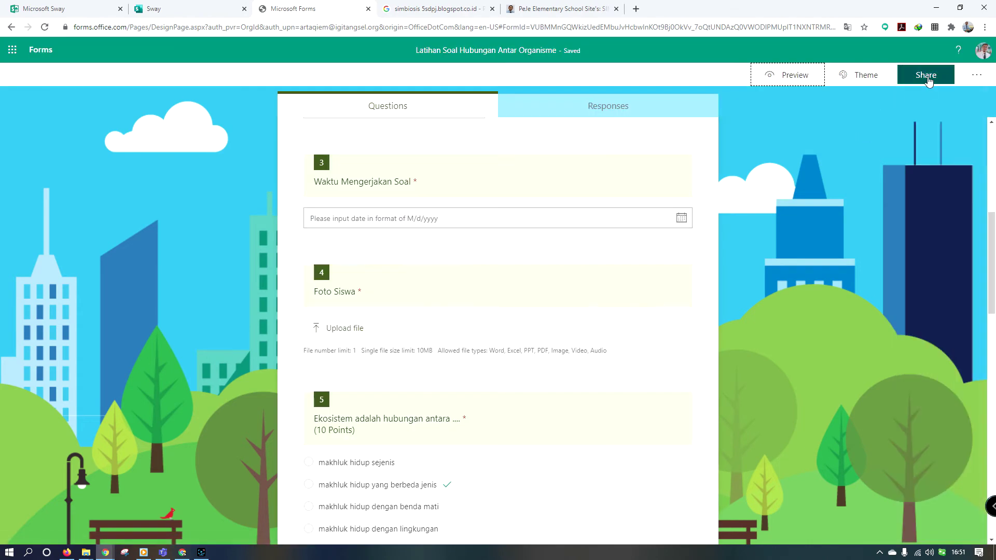
pyautogui.click(927, 76)
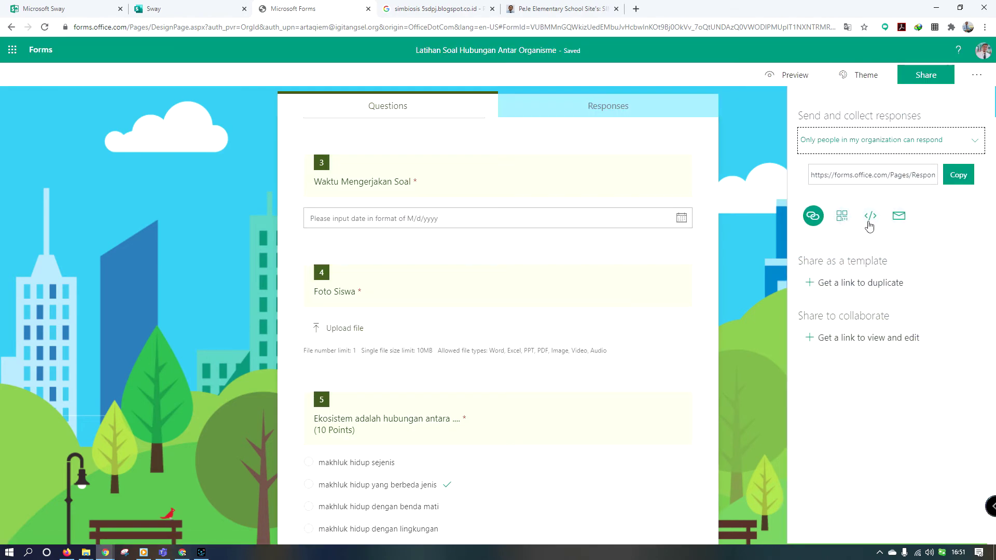
pyautogui.click(870, 223)
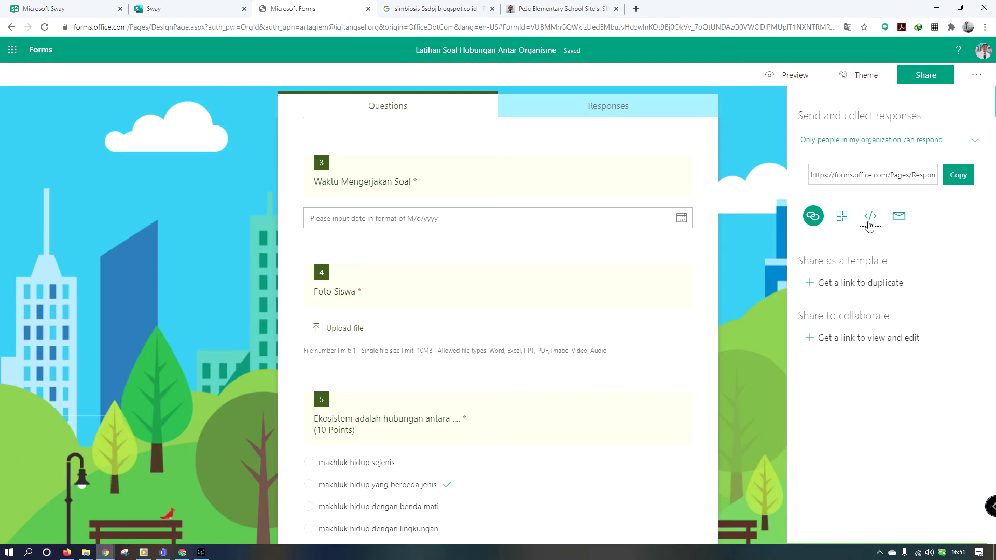
pyautogui.click(869, 226)
pyautogui.click(961, 196)
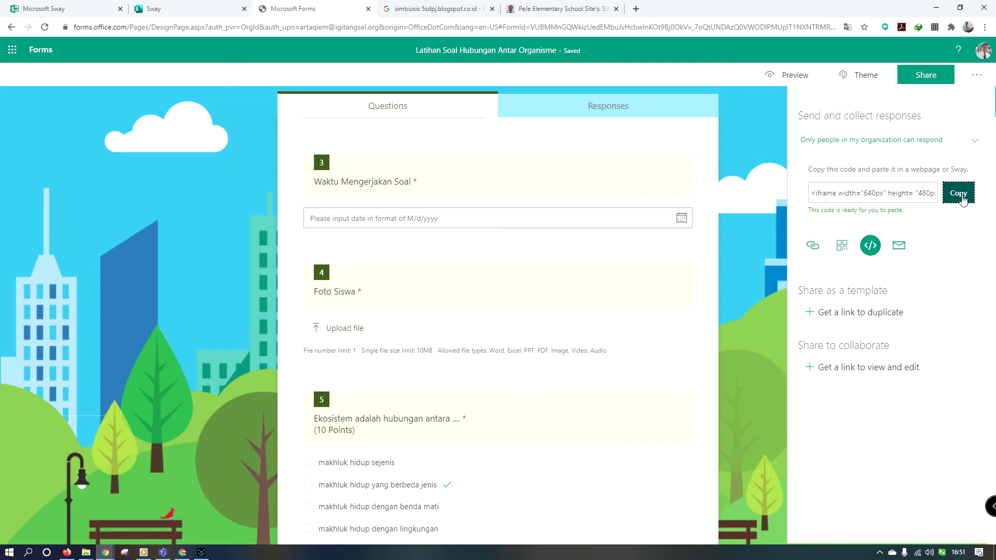
# - Return to Sway and paste the copied form embed code into the empty Embed card
pyautogui.click(156, 9)
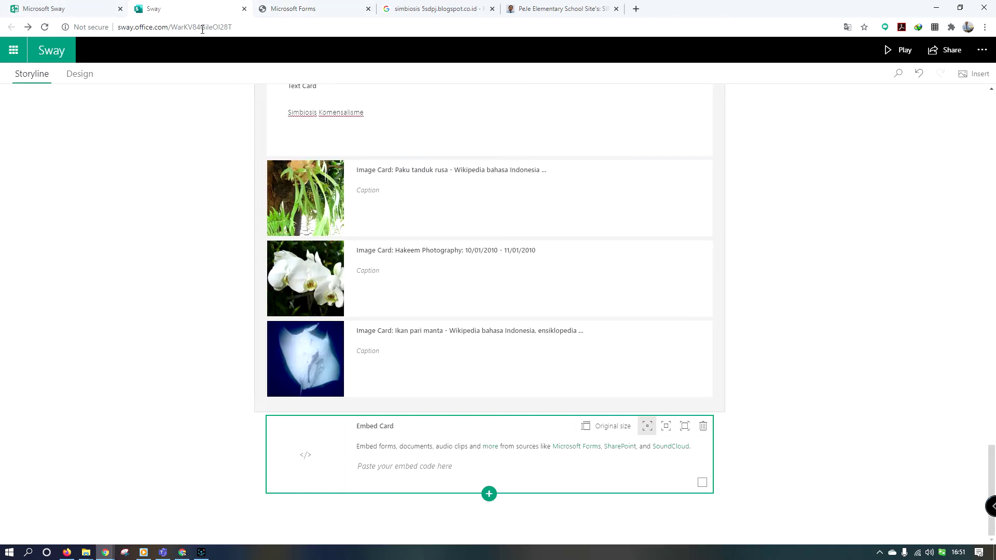
pyautogui.click(497, 462)
pyautogui.hotkey('ctrl', 'v')
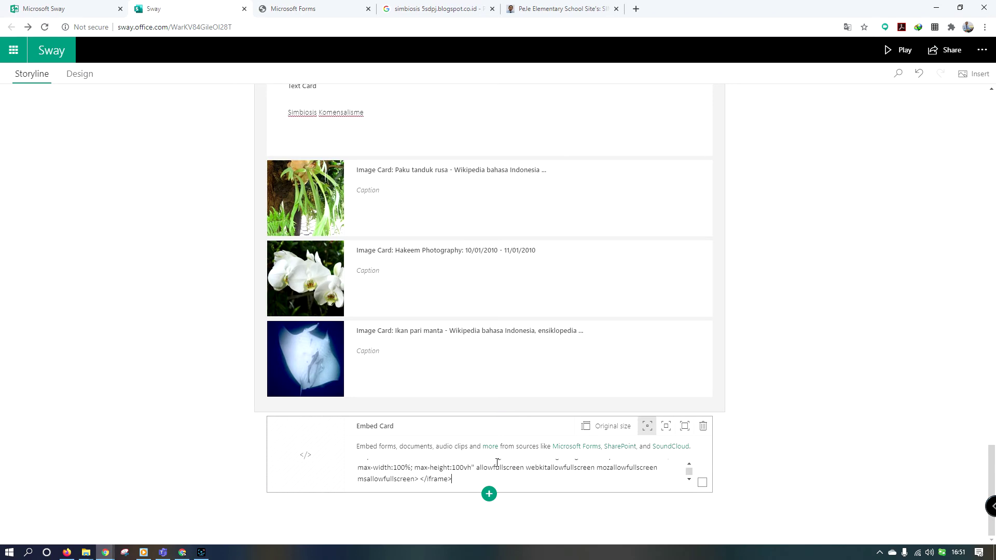
pyautogui.click(801, 425)
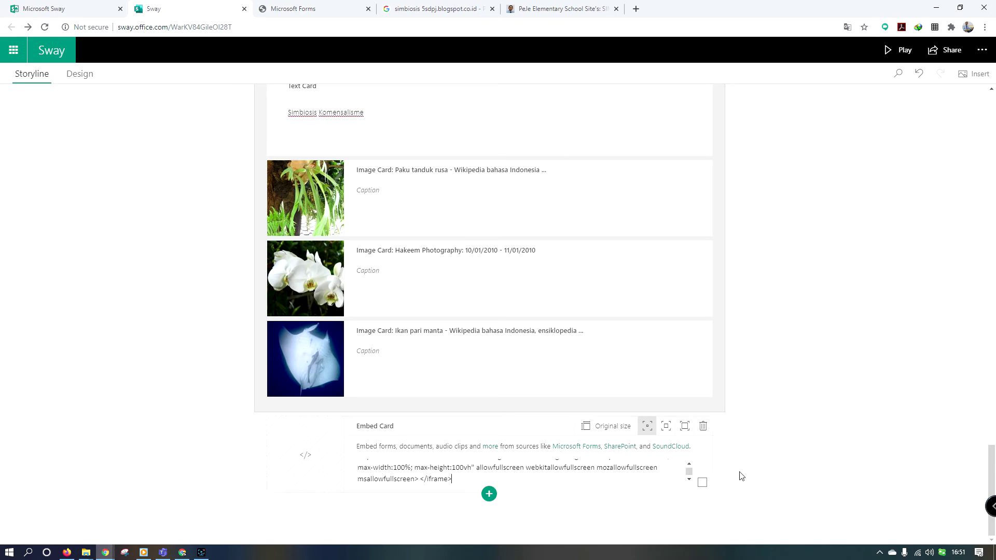
pyautogui.scroll(15, 715, 337)
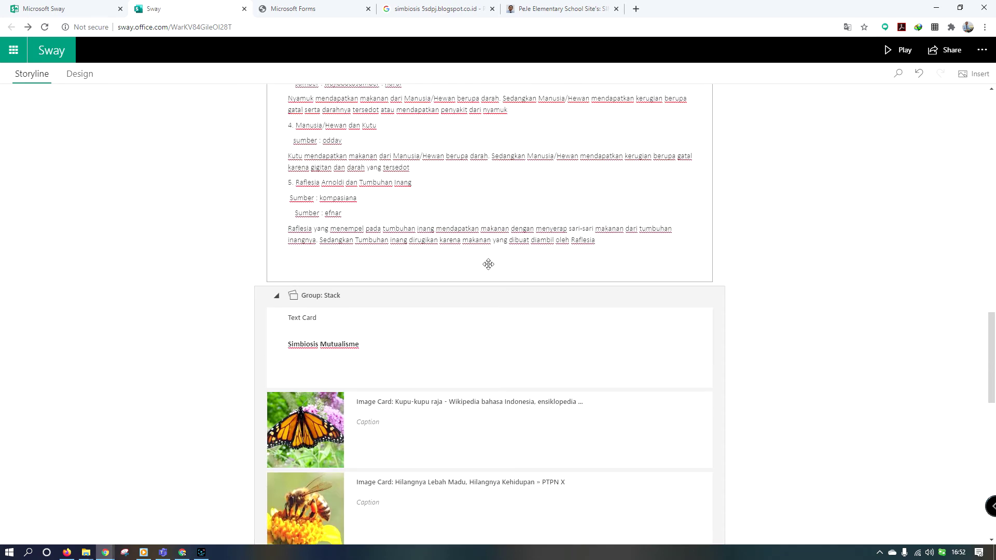
pyautogui.scroll(-15, 778, 260)
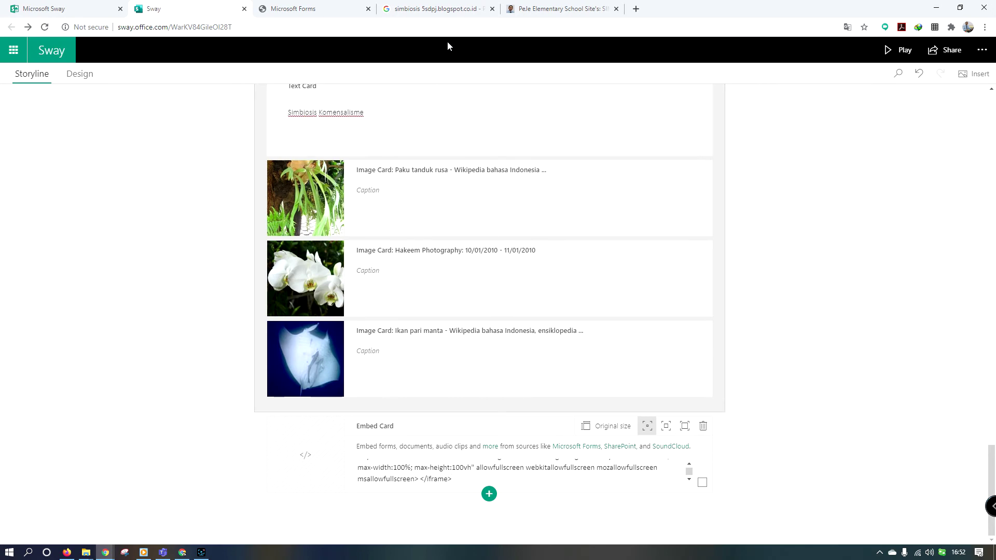
# - Apply the style with the tree-patterned background to the Sway's design, dismiss the Remix suggestion and close the style choices
pyautogui.click(79, 73)
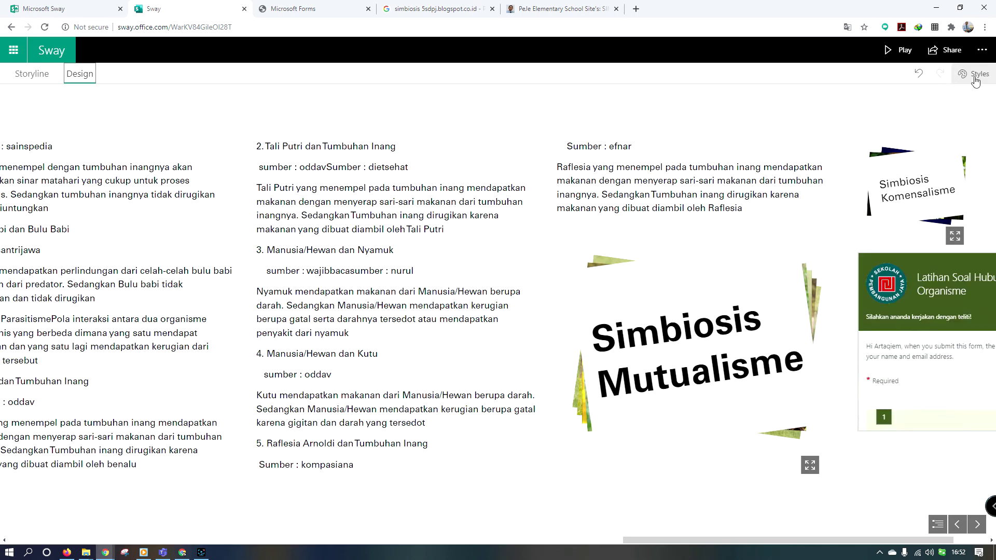
pyautogui.click(975, 76)
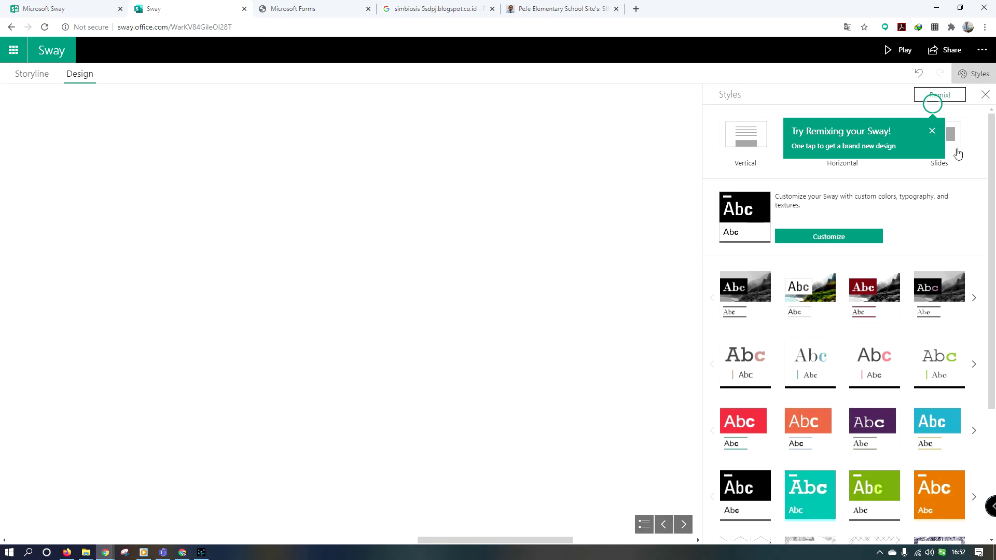
pyautogui.click(886, 299)
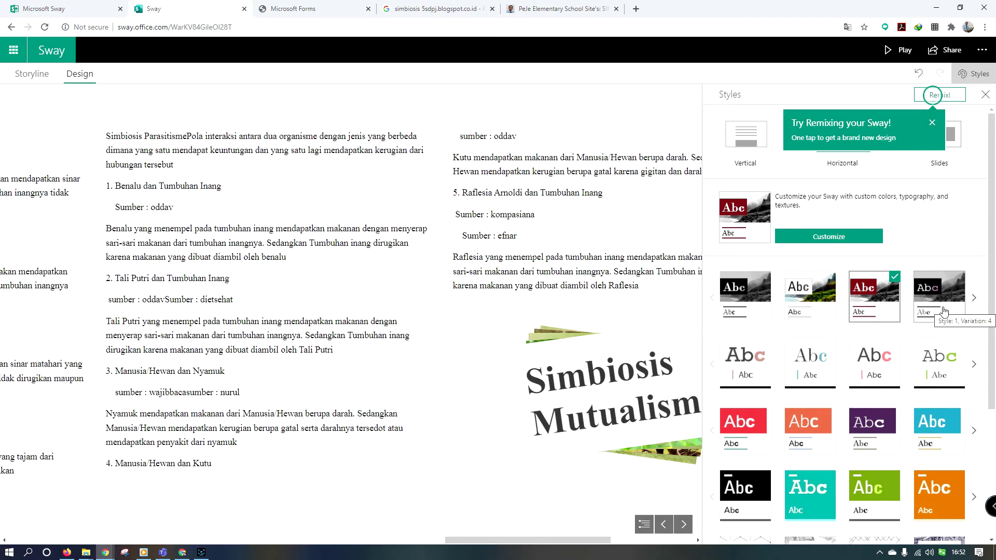
pyautogui.click(946, 314)
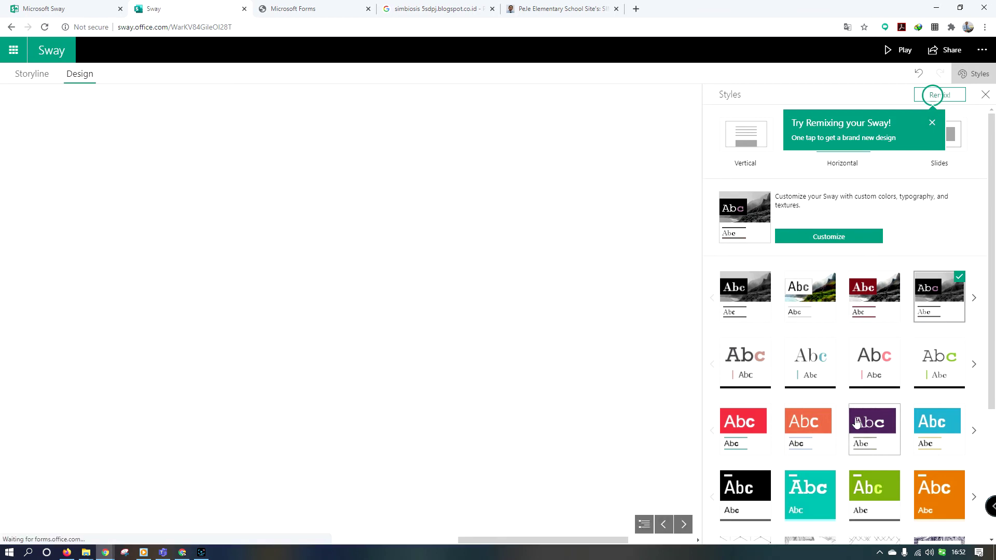
pyautogui.scroll(-3, 872, 451)
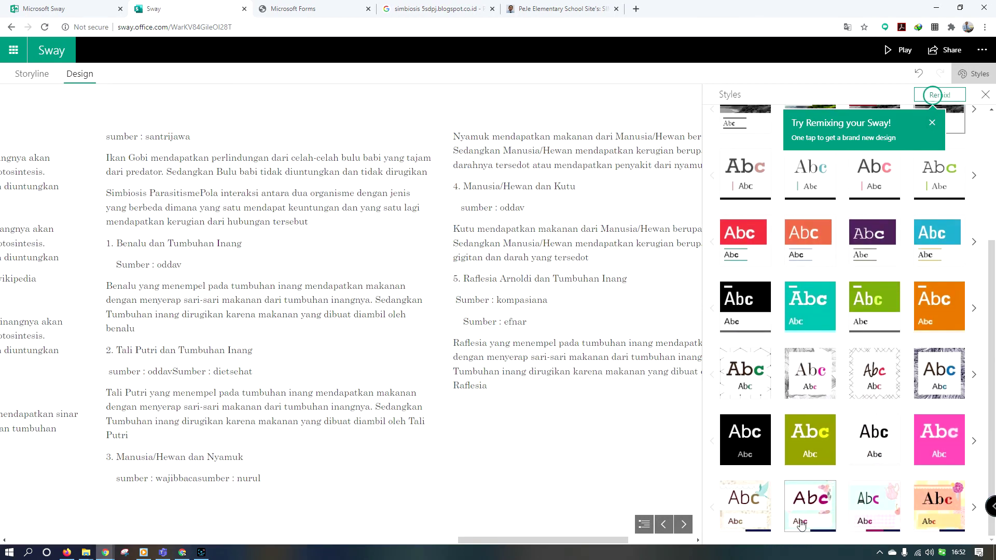
pyautogui.click(758, 518)
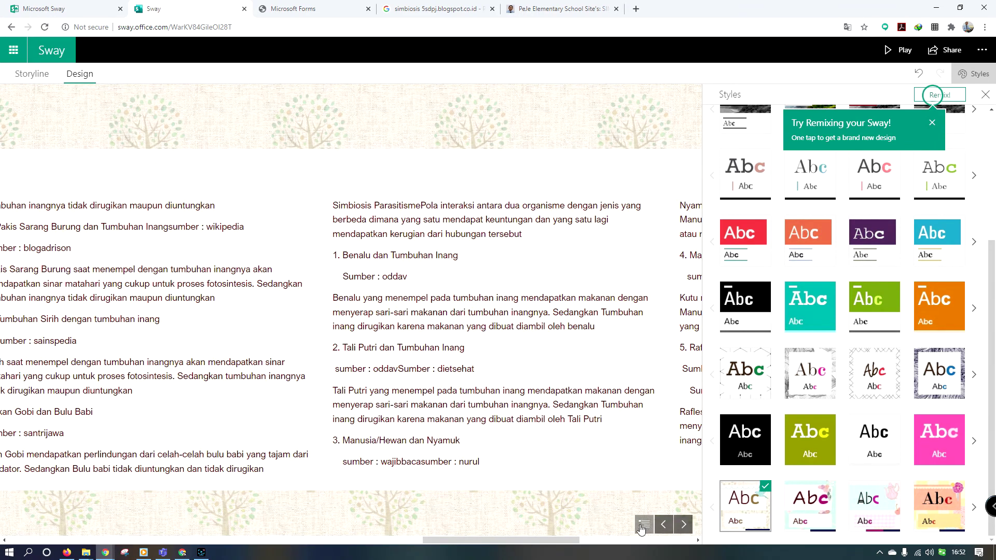
pyautogui.click(932, 122)
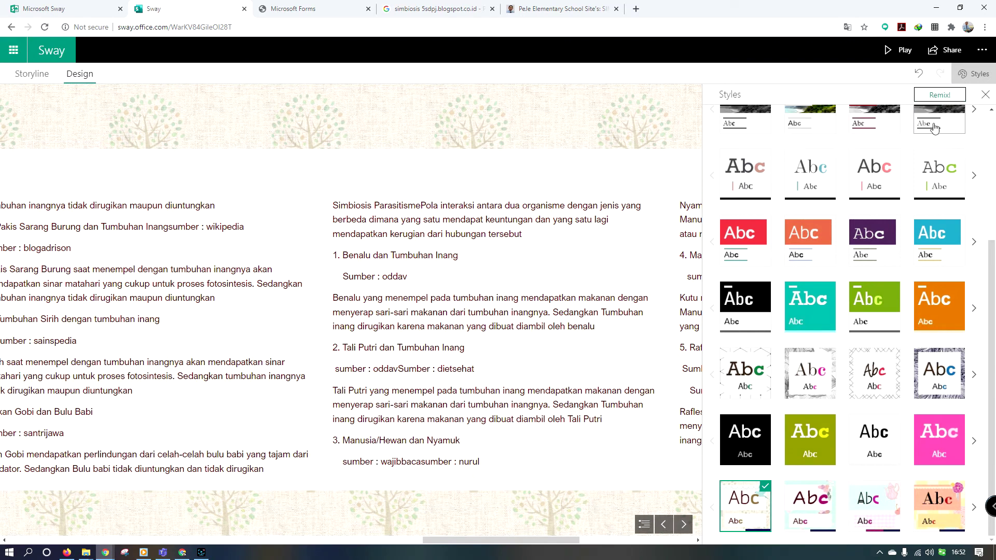
pyautogui.click(975, 74)
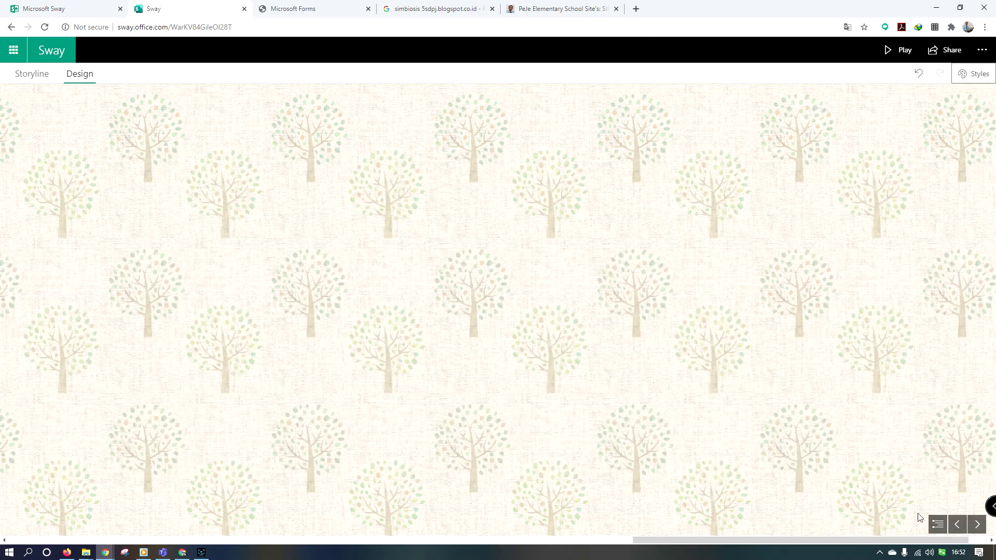
# - Review the styled horizontal design from the title and video through the Simbiosis article to the Stack groups and embedded form
pyautogui.moveTo(648, 539); pyautogui.dragTo(13, 480)
pyautogui.scroll(-8, 169, 493)
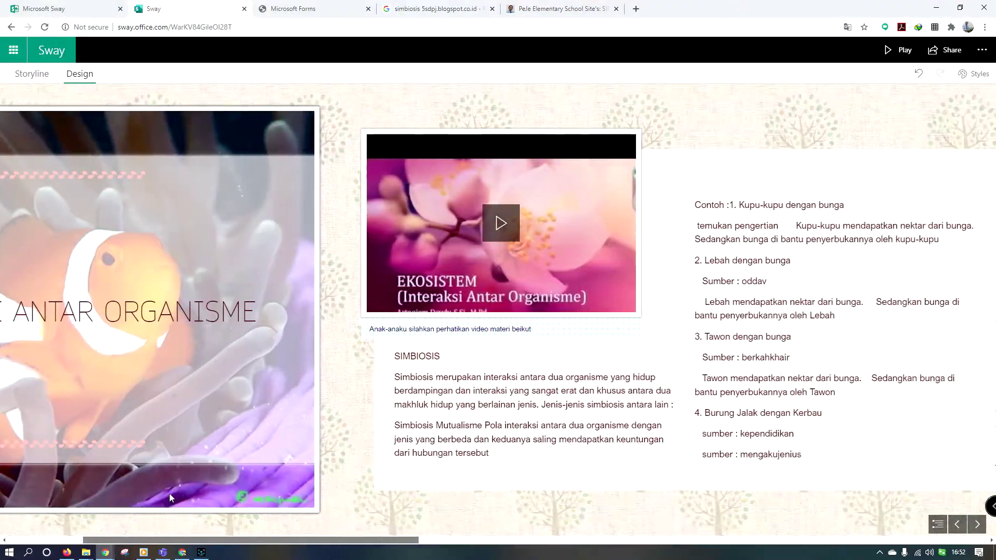
pyautogui.click(285, 227)
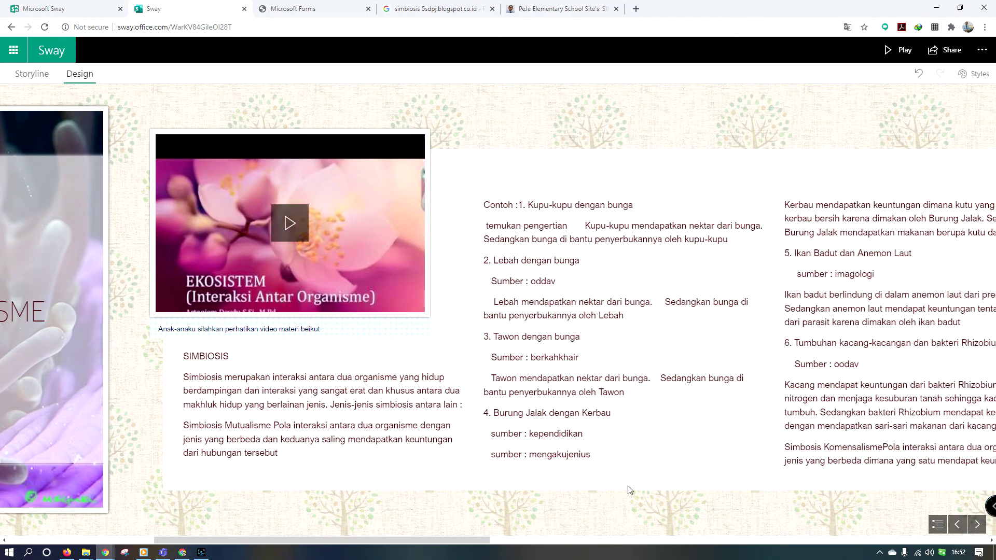
pyautogui.moveTo(474, 545); pyautogui.dragTo(932, 511)
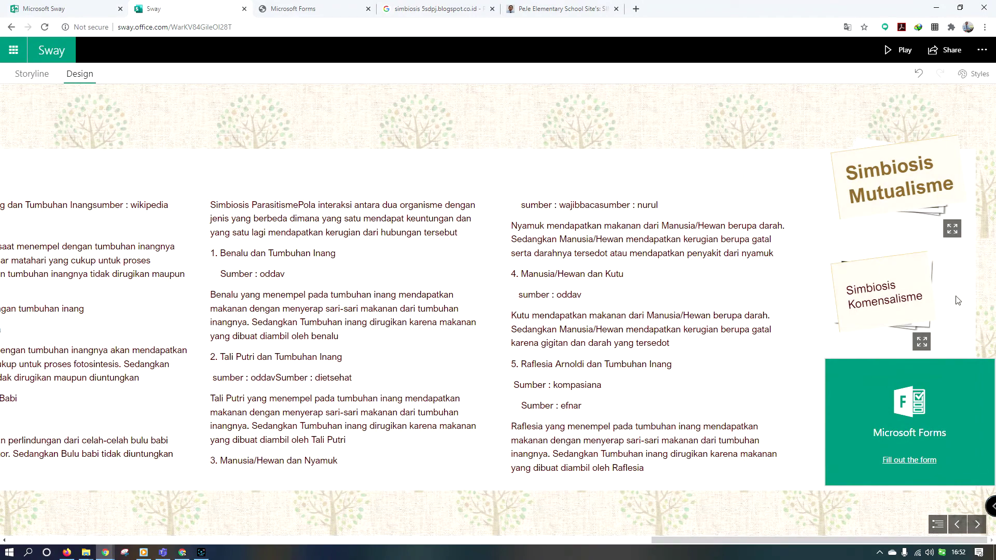
# - Flip through the images in the Simbiosis Mutualisme and Simbiosis Komensalisme Stack groups in the design preview
pyautogui.click(922, 180)
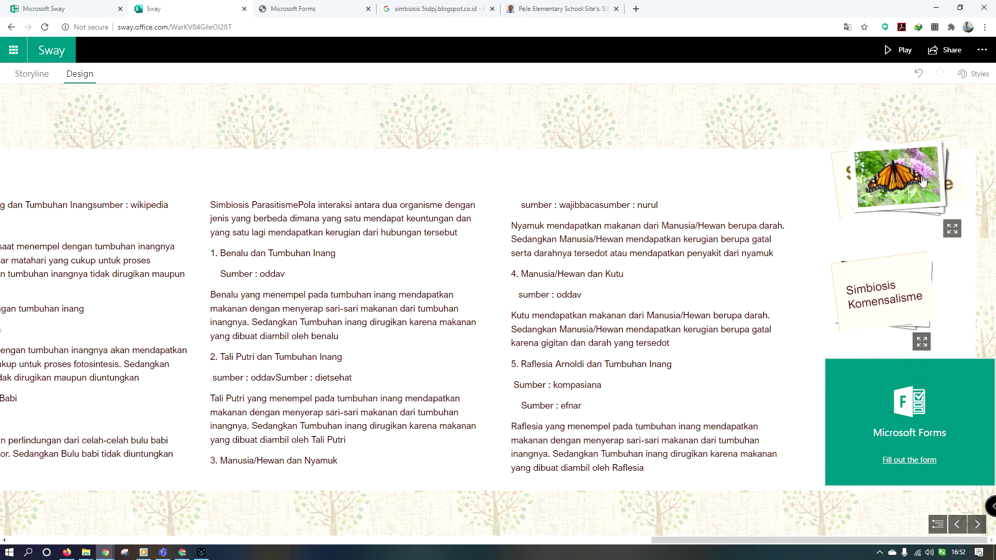
pyautogui.click(922, 181)
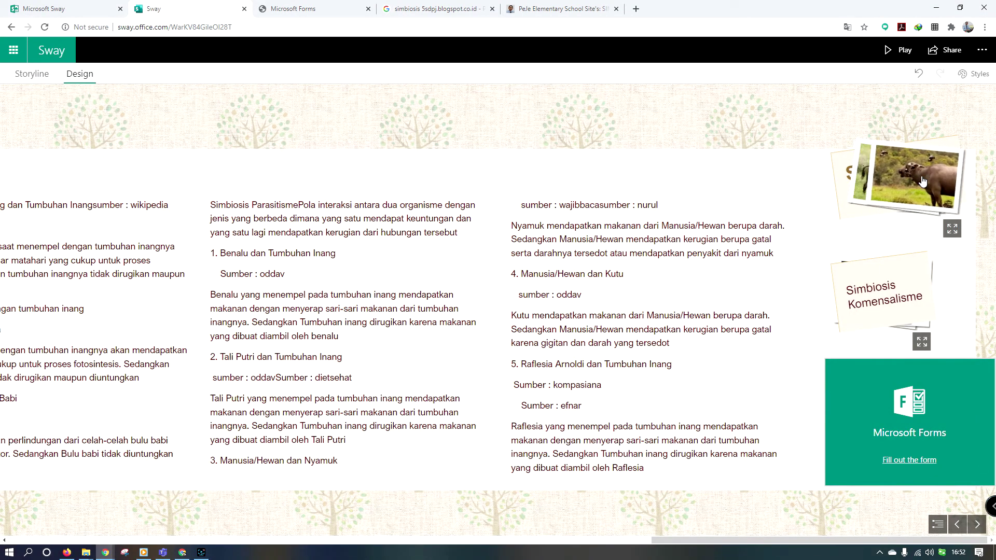
pyautogui.click(885, 309)
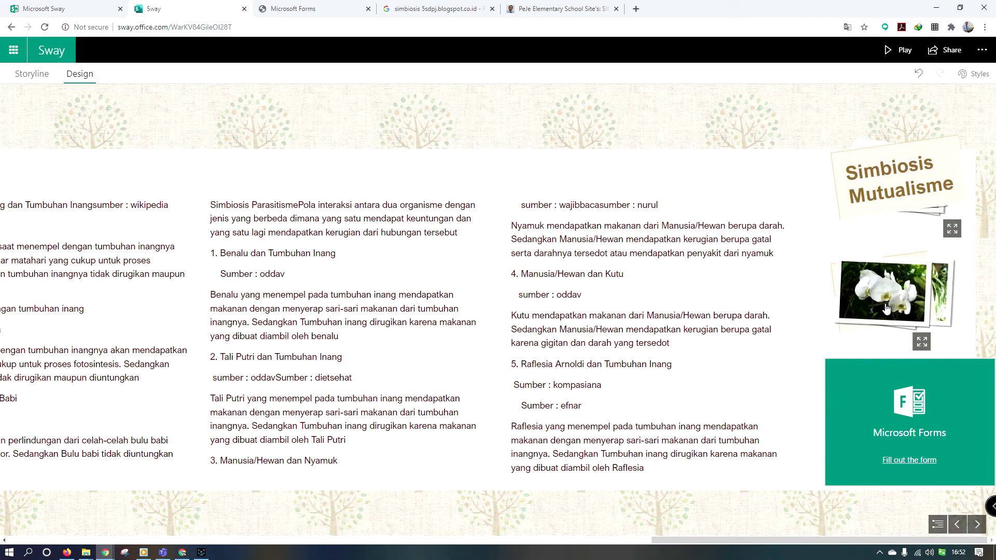
pyautogui.click(886, 309)
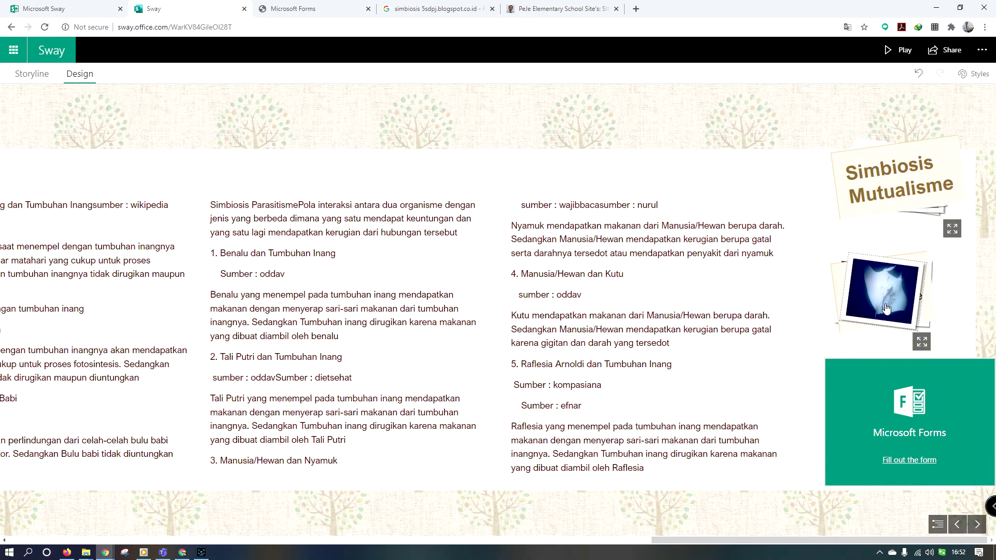
pyautogui.click(886, 309)
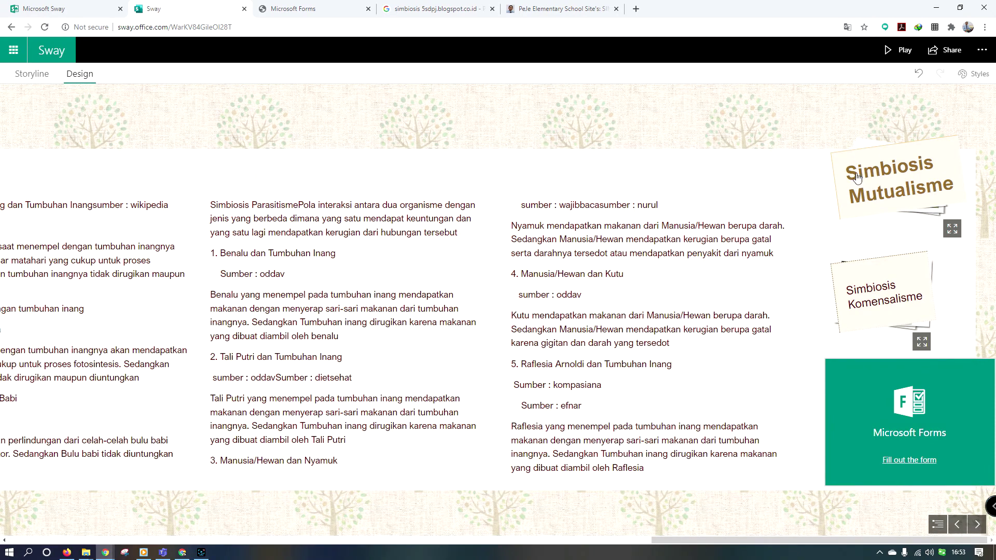
# - Open the embedded form from the Sway, look through its questions down to the submit area and close the form window
pyautogui.click(896, 465)
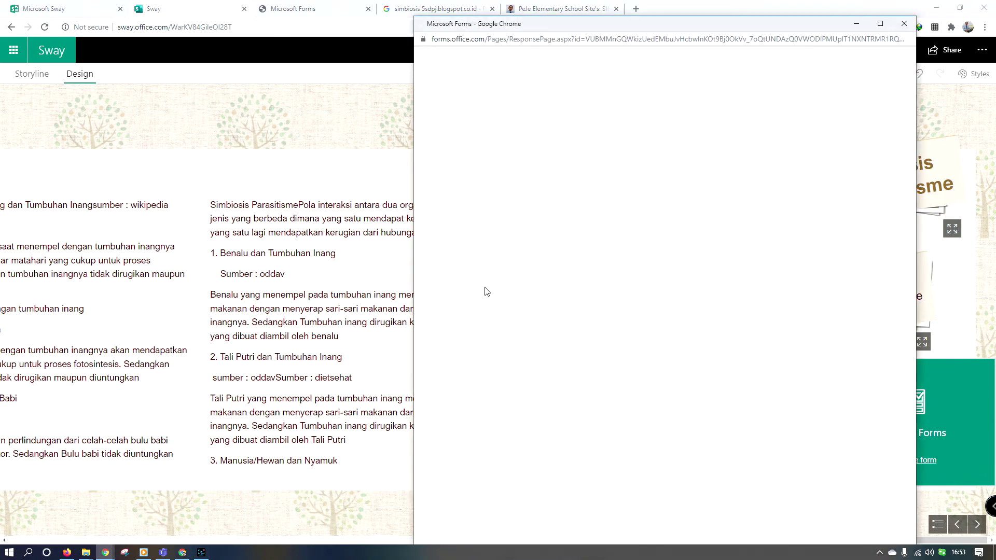
pyautogui.scroll(-20, 597, 297)
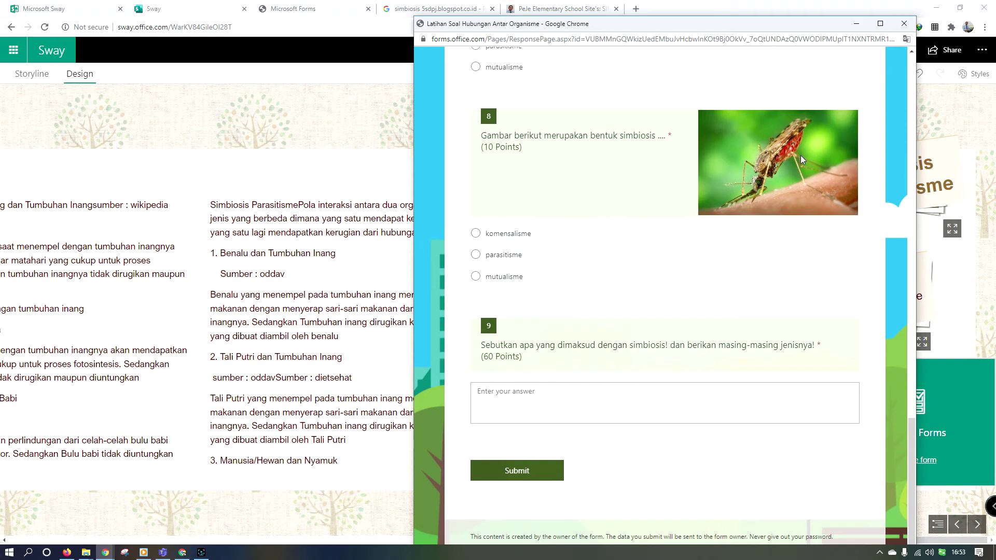
pyautogui.click(903, 24)
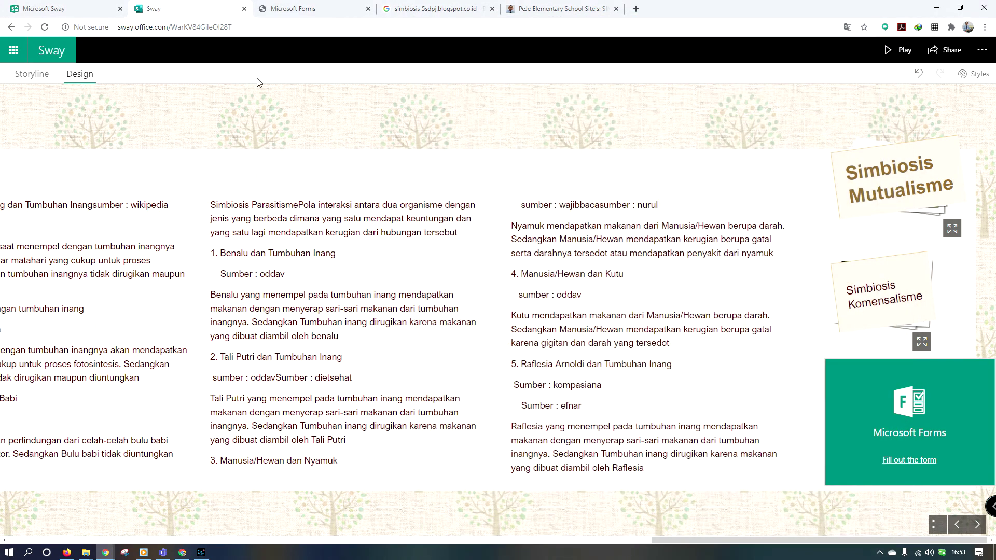
# - Switch to Microsoft Forms, view the responses of "Latihan Soal Hubungan Antar Organisme" and return to the Sway
pyautogui.click(293, 9)
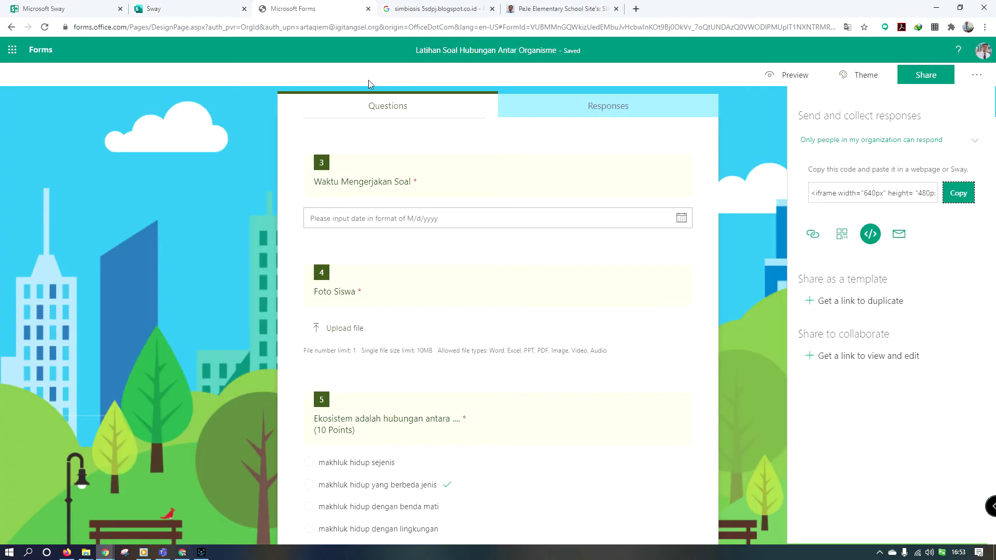
pyautogui.click(617, 109)
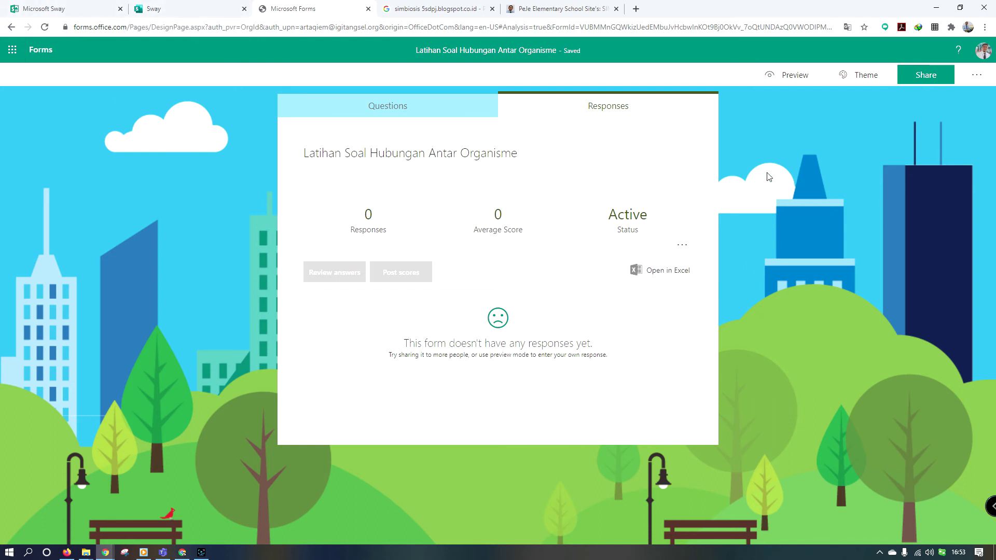
pyautogui.click(178, 12)
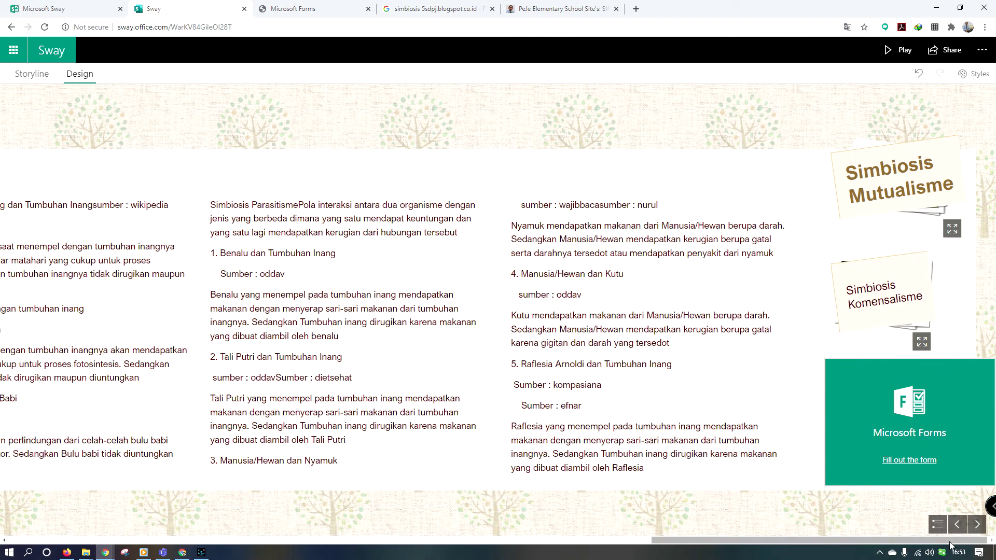
# - Leave the design preview for the Storyline, close the stray office.com page and return to the start of the Storyline
pyautogui.click(937, 525)
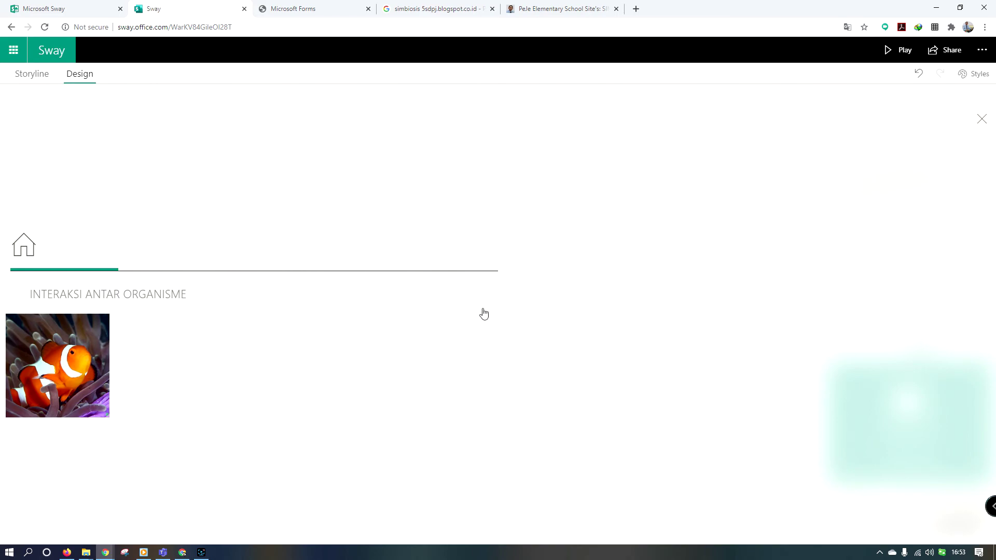
pyautogui.click(50, 80)
pyautogui.click(21, 49)
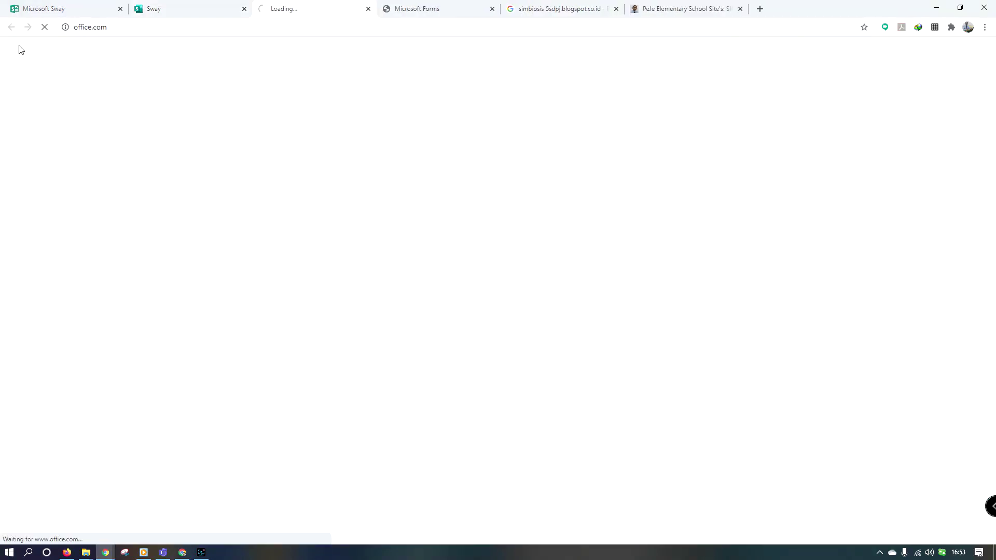
pyautogui.click(367, 9)
pyautogui.scroll(20, 944, 304)
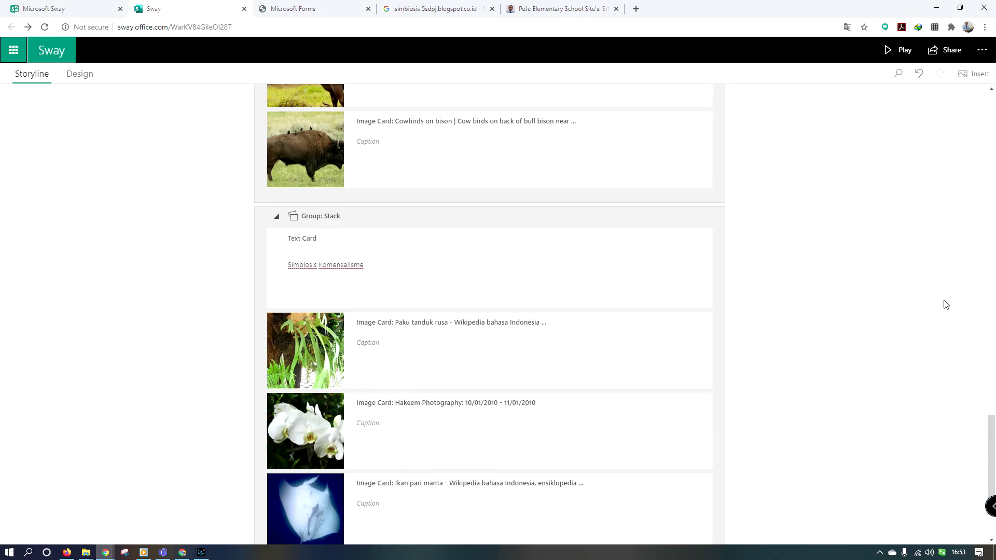
pyautogui.scroll(5, 914, 153)
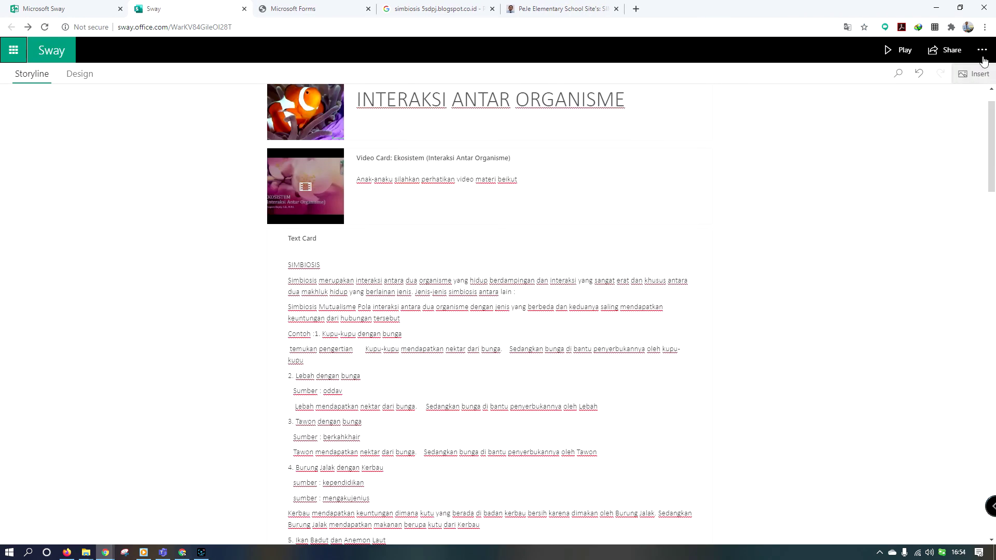
# - View the additional options available for this Sway, dismiss them and select the title card "INTERAKSI ANTAR ORGANISME"
pyautogui.click(981, 50)
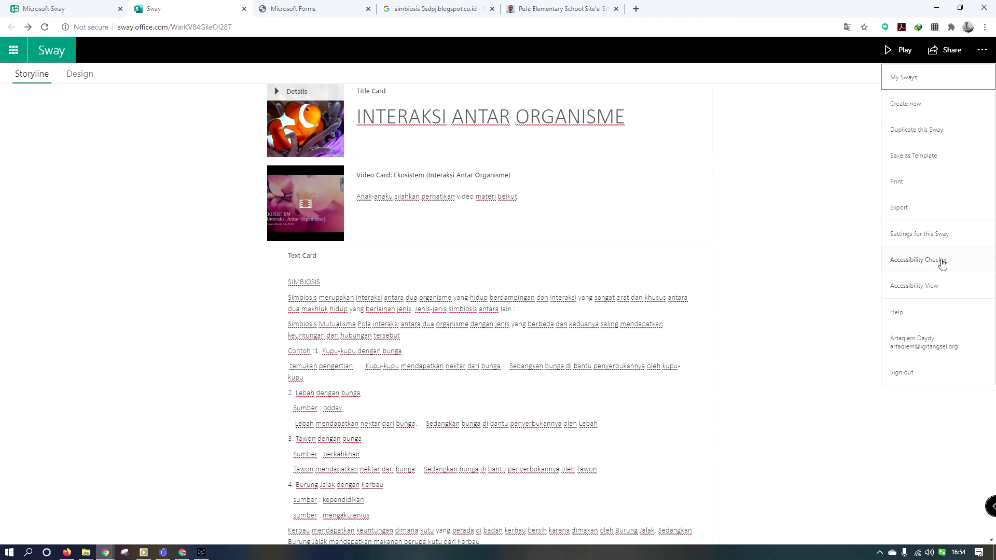
pyautogui.click(825, 180)
pyautogui.click(605, 154)
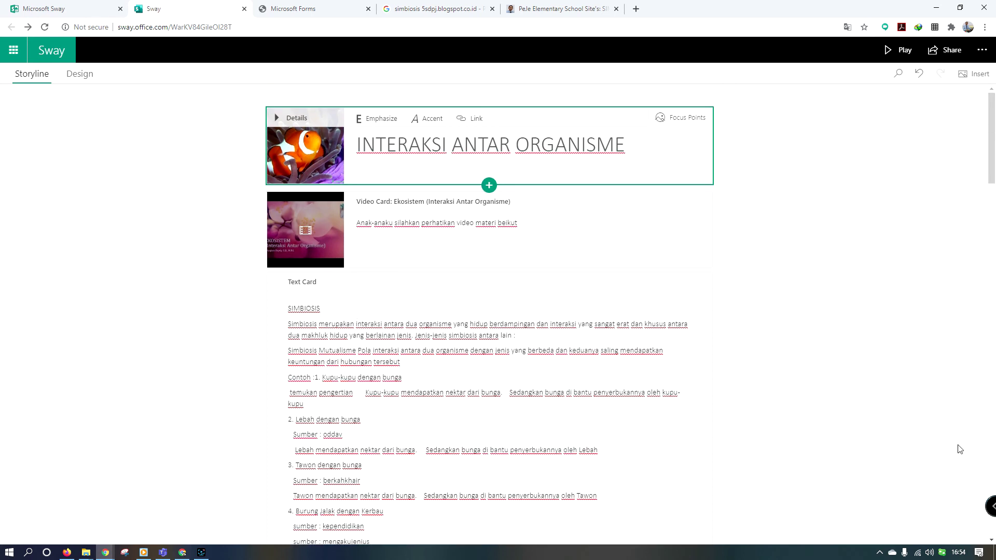
# - Return to the Sway's design preview and page forward from the title to the end of the horizontal layout
pyautogui.click(79, 74)
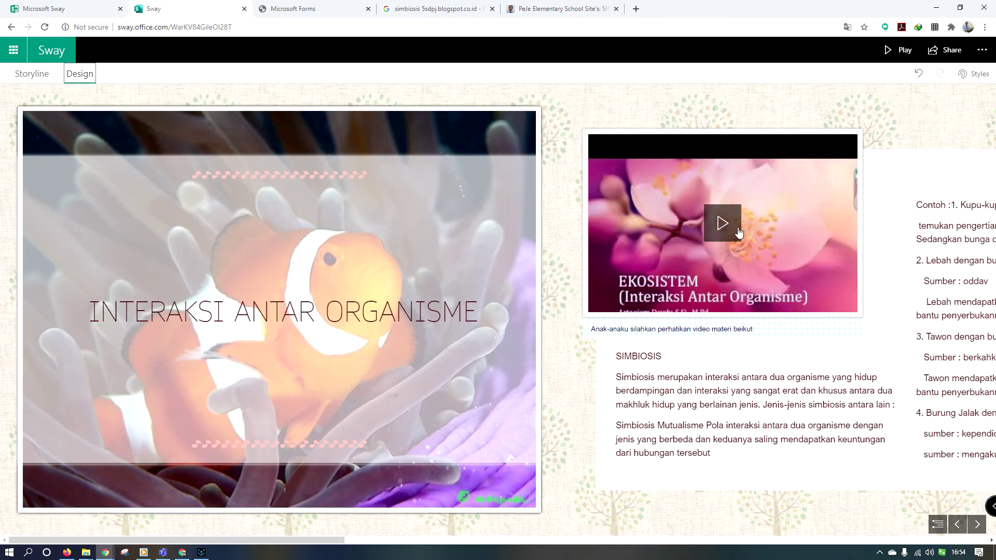
pyautogui.click(977, 525)
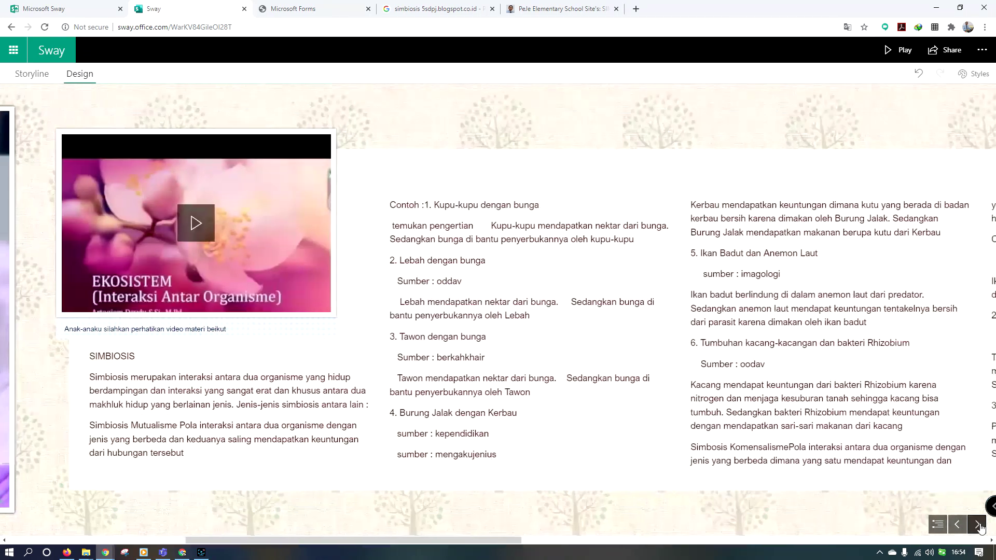
pyautogui.click(977, 524)
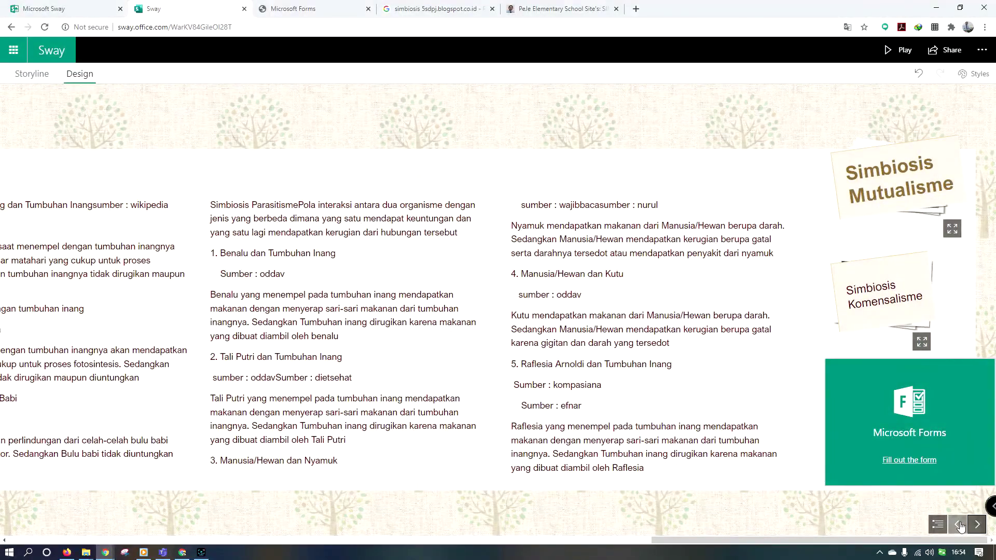
pyautogui.rightClick(672, 231)
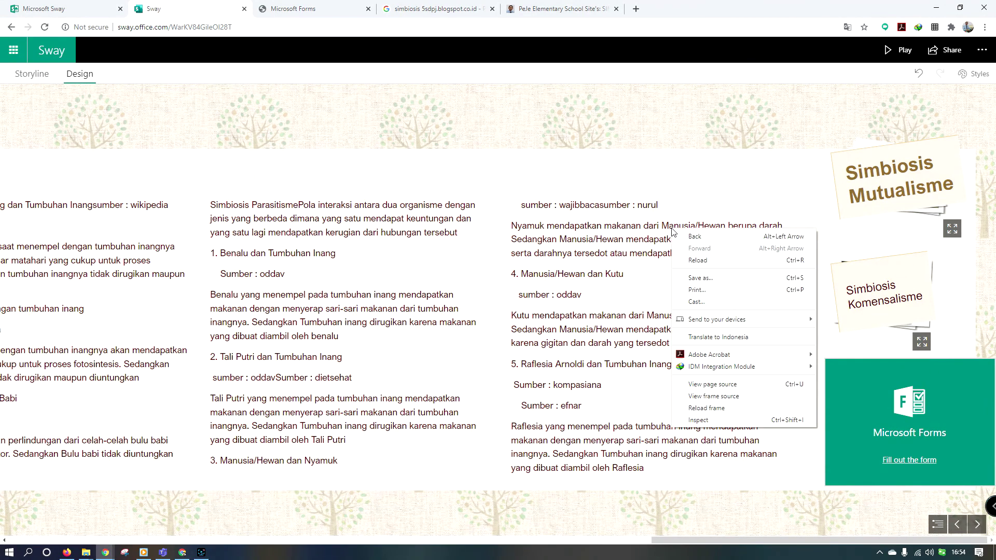
pyautogui.click(711, 183)
# - Set the Sway's layout to Vertical in the style choices and check the preview down to the Stack groups
pyautogui.click(973, 73)
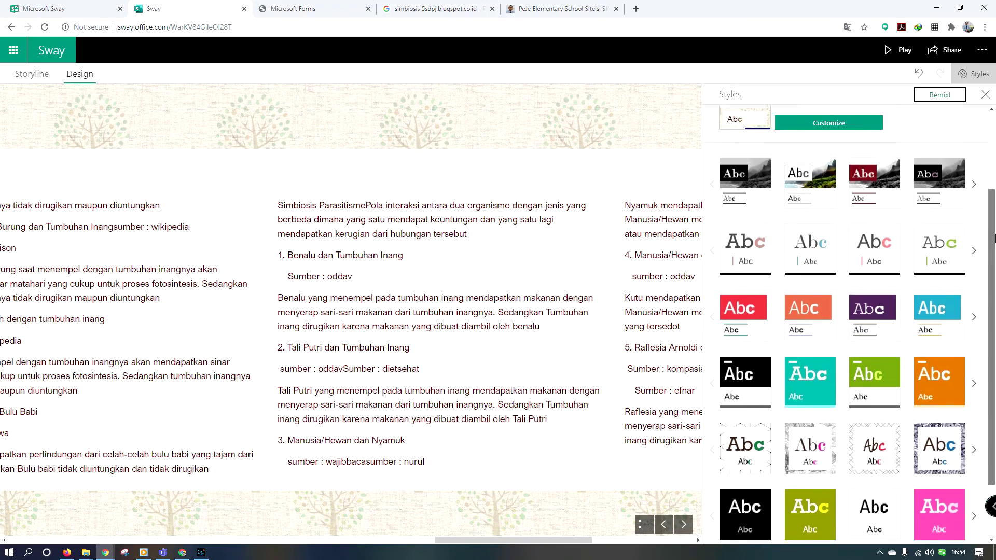
pyautogui.scroll(3, 995, 238)
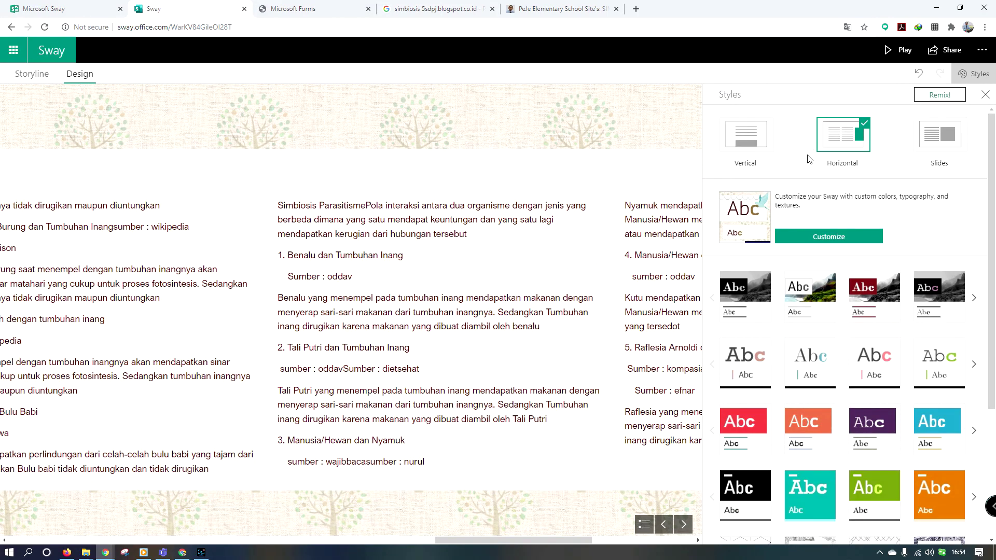
pyautogui.click(752, 149)
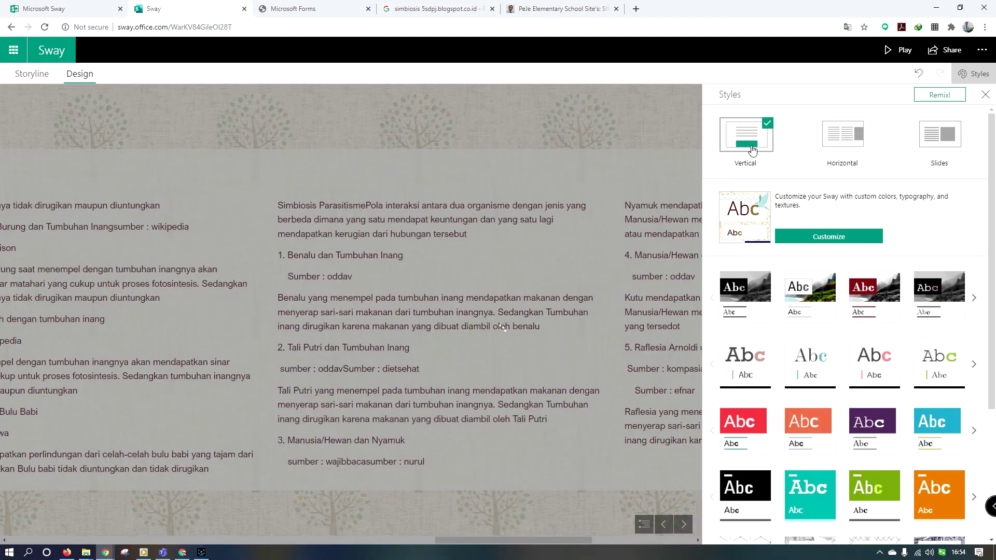
pyautogui.scroll(-10, 463, 328)
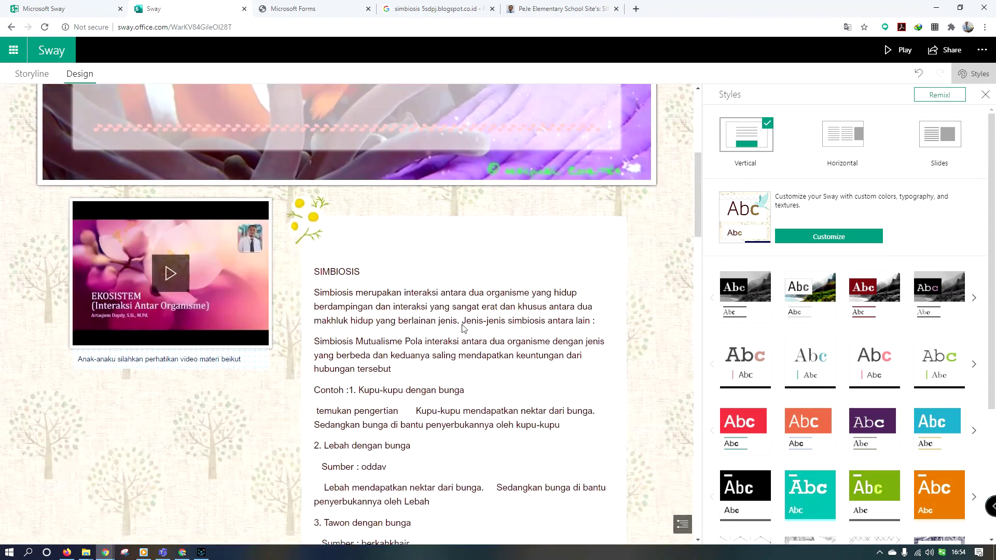
pyautogui.scroll(-10, 463, 328)
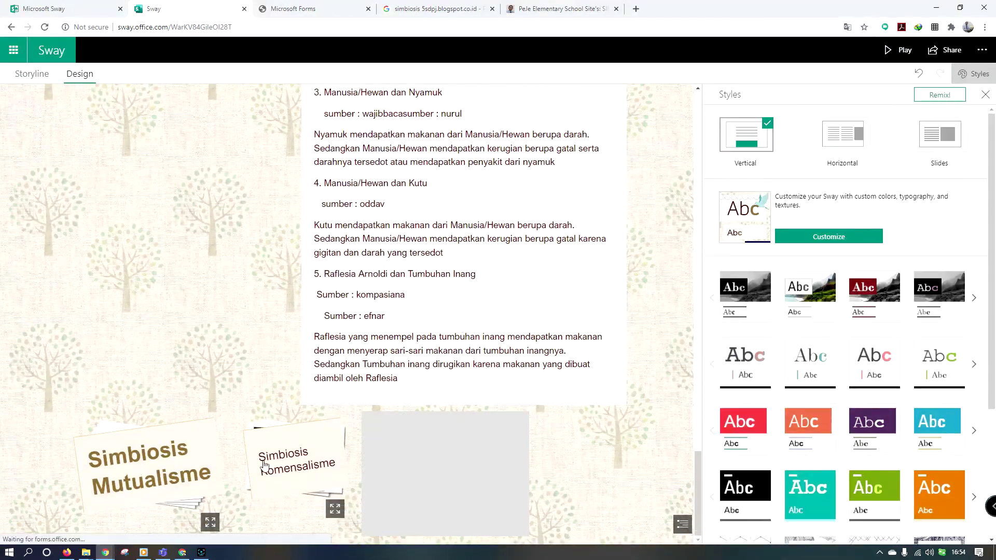
# - Try the Slides layout, page through it to the Simbiosis Komensalisme Stack, and set the layout back to Vertical
pyautogui.click(939, 134)
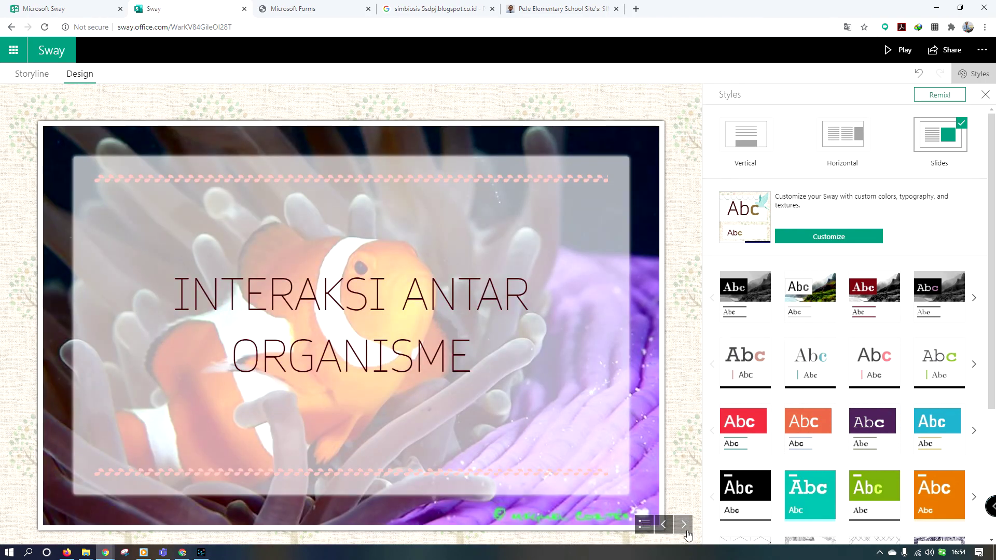
pyautogui.click(686, 527)
pyautogui.click(685, 527)
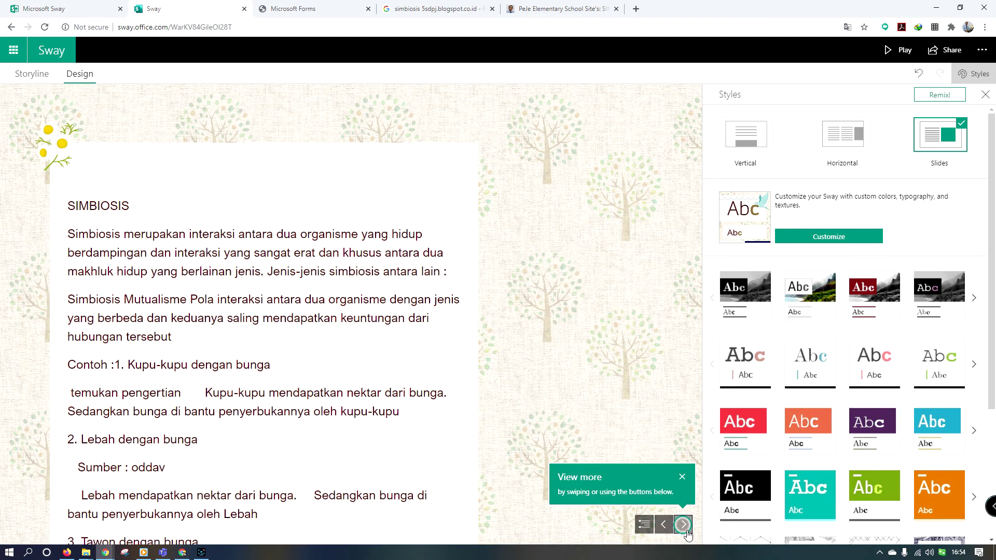
pyautogui.click(684, 527)
pyautogui.click(685, 527)
pyautogui.click(684, 527)
pyautogui.click(685, 527)
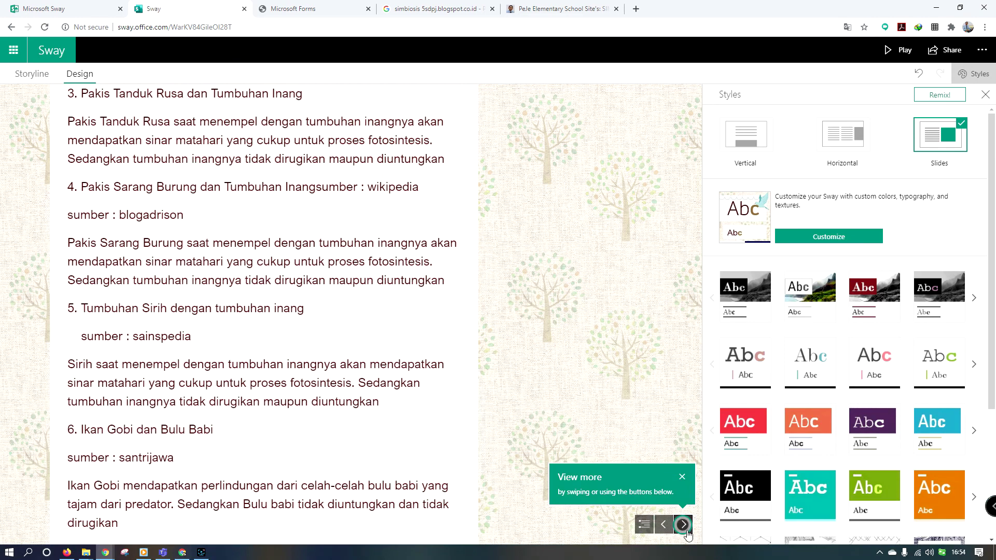
pyautogui.click(684, 527)
pyautogui.click(684, 527)
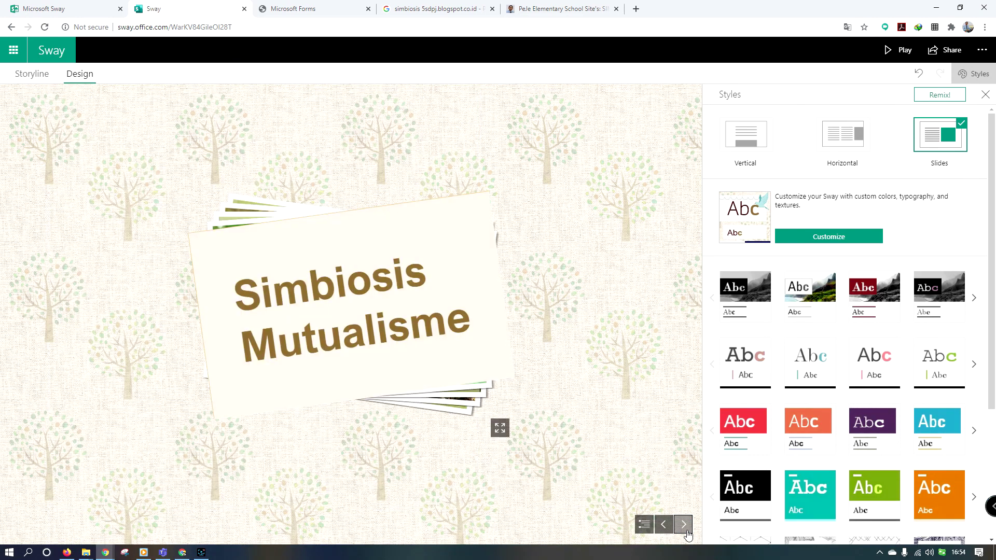
pyautogui.click(684, 526)
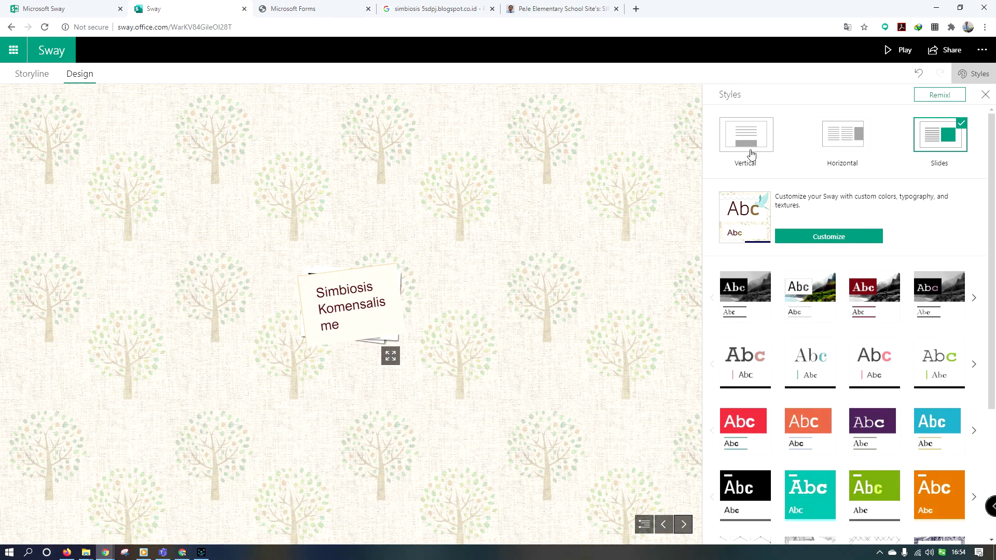
pyautogui.click(751, 152)
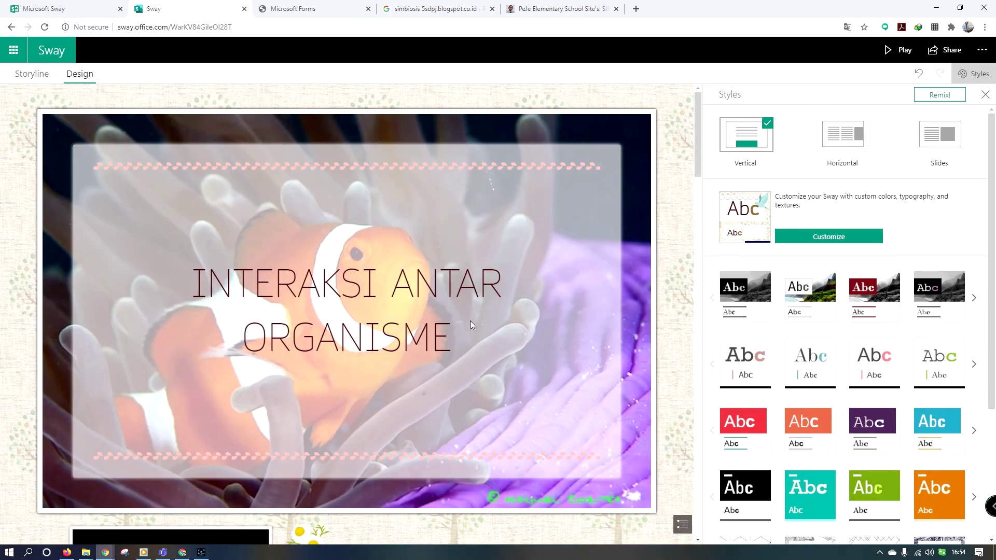
# - Review the vertical design preview from the title down to the Stack groups and Forms card, and close the style choices
pyautogui.scroll(-10, 608, 307)
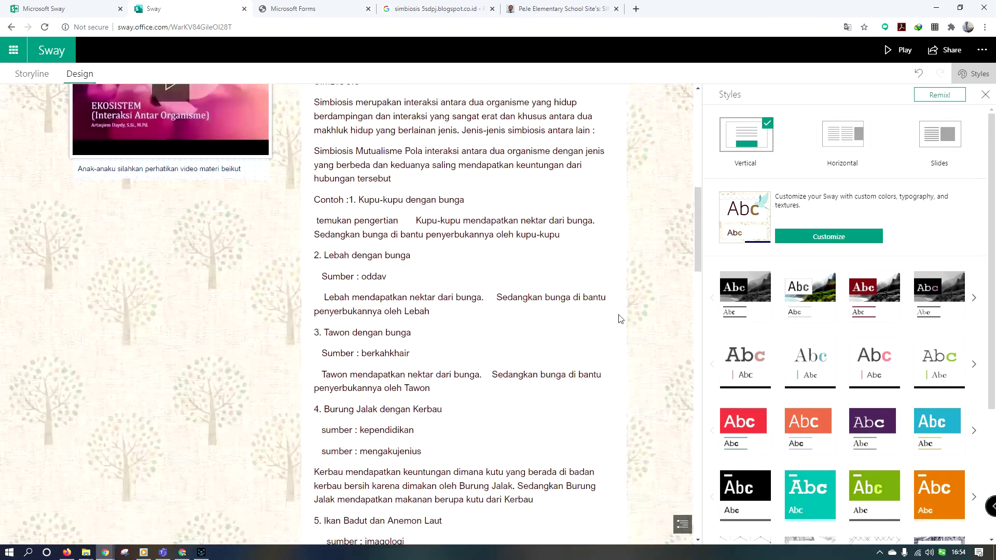
pyautogui.scroll(-20, 620, 319)
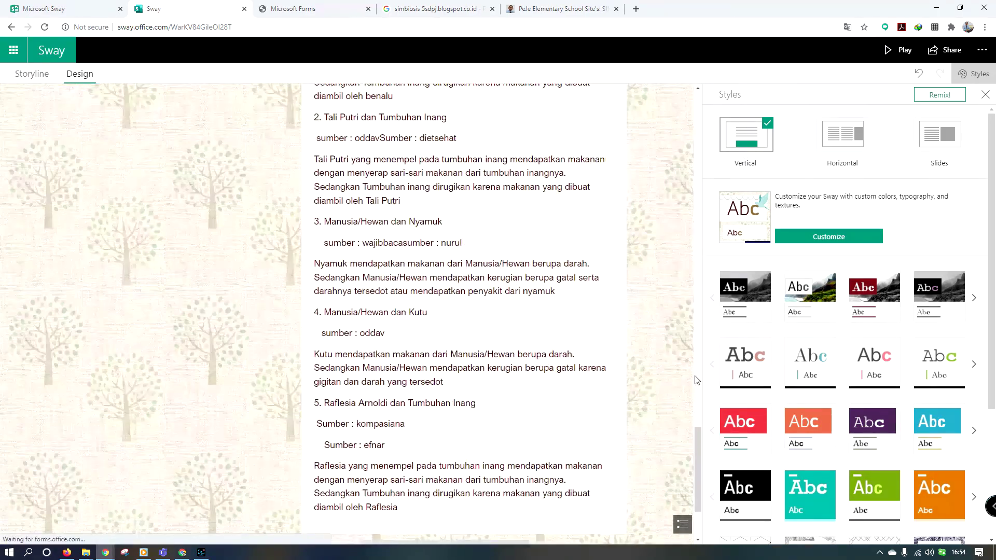
pyautogui.scroll(-3, 674, 384)
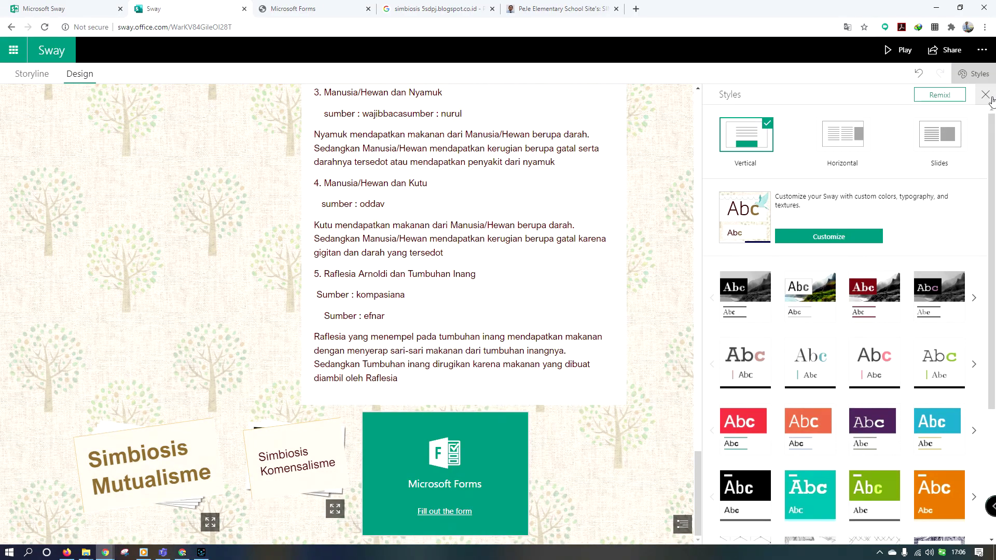
pyautogui.click(985, 94)
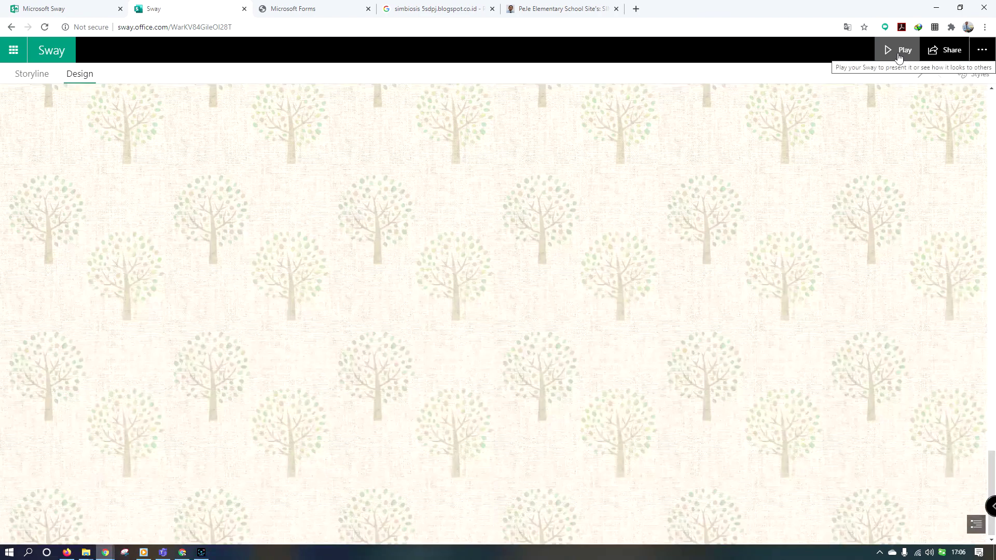
# - Play the Sway as viewers see it and look through the Simbiosis article
pyautogui.click(899, 56)
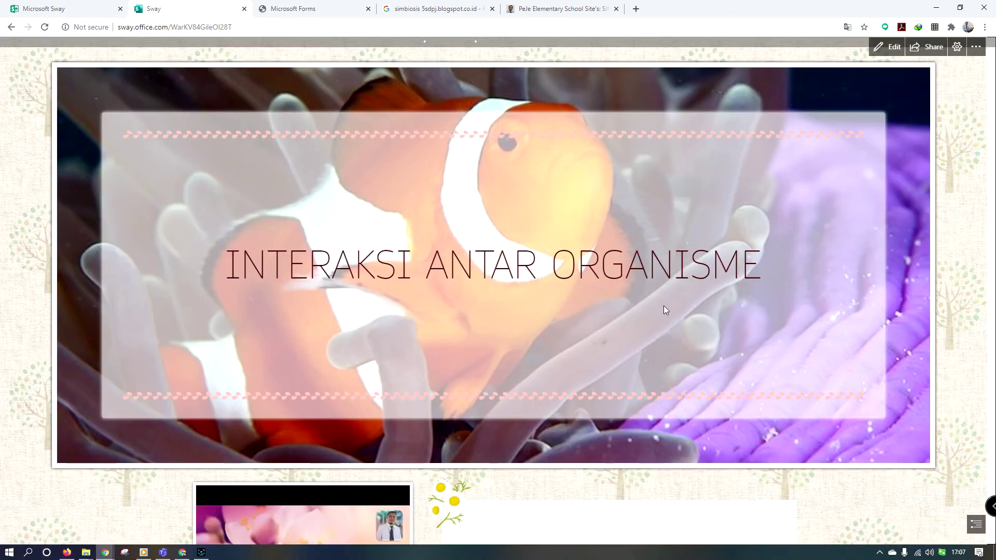
pyautogui.scroll(-5, 529, 396)
pyautogui.scroll(-20, 637, 376)
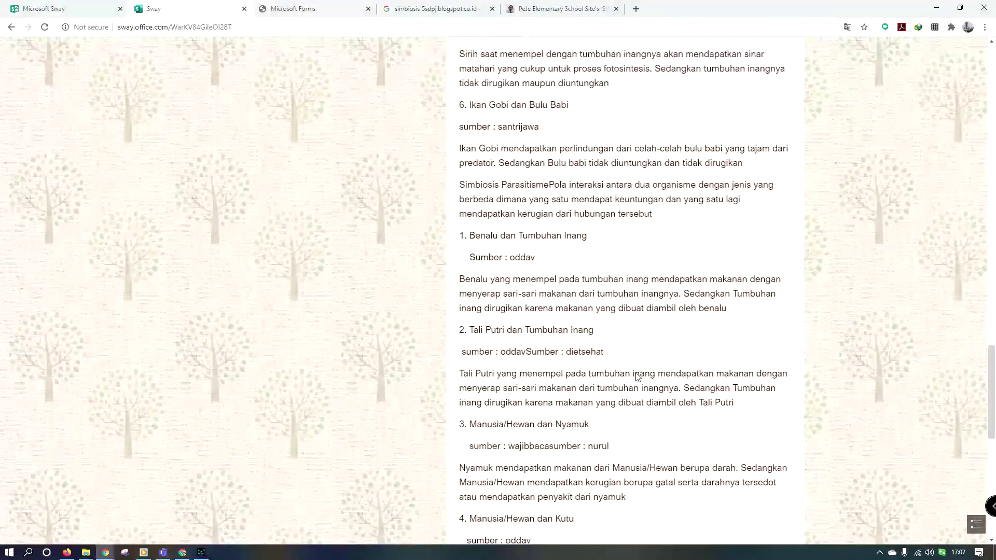
pyautogui.scroll(15, 637, 377)
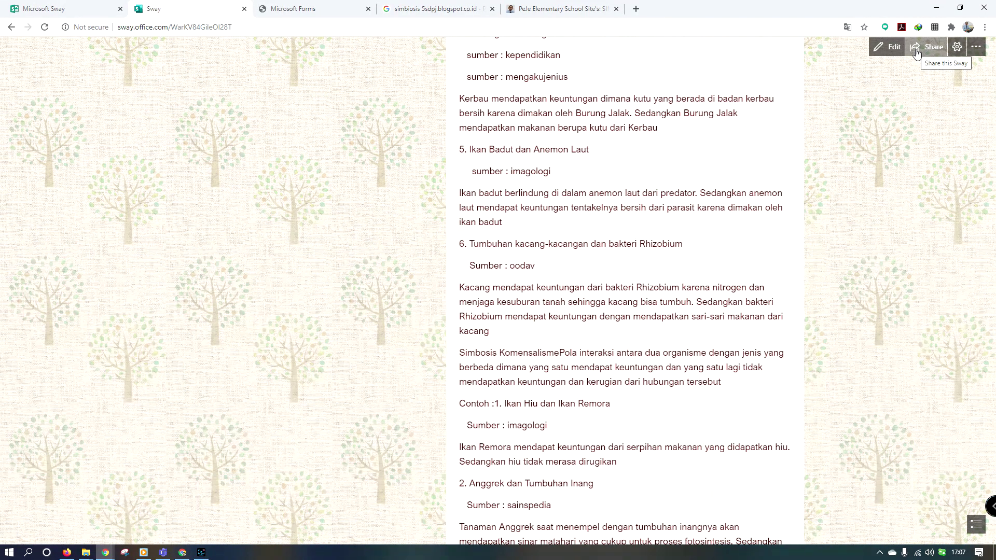
# - Copy the Sway's view link for those in the organization and open bitly.com in a new browser tab
pyautogui.click(915, 52)
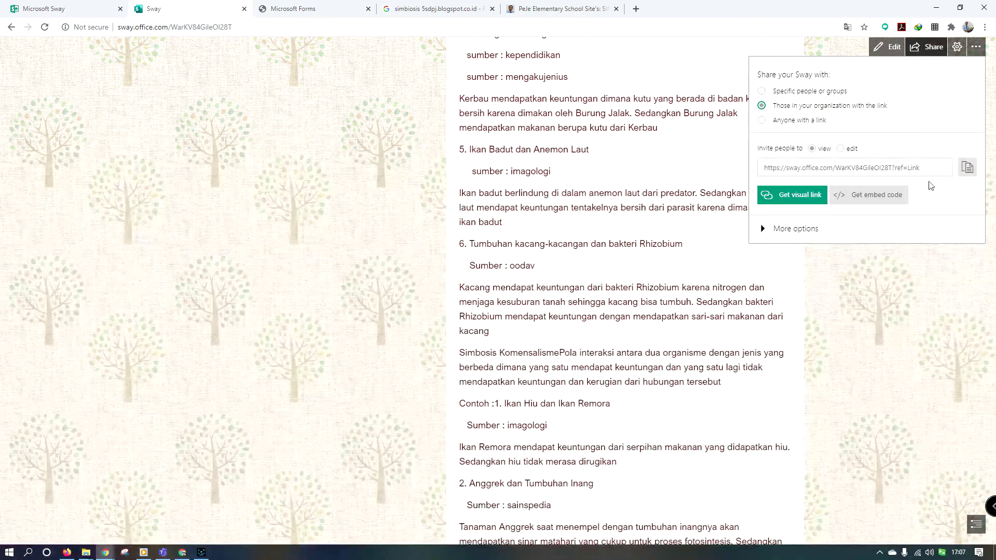
pyautogui.click(969, 170)
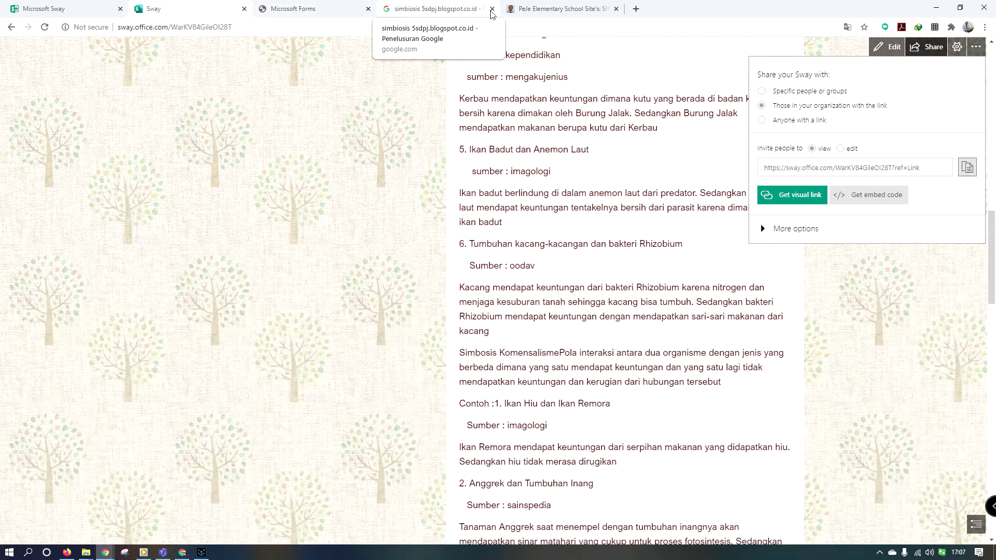
pyautogui.click(635, 8)
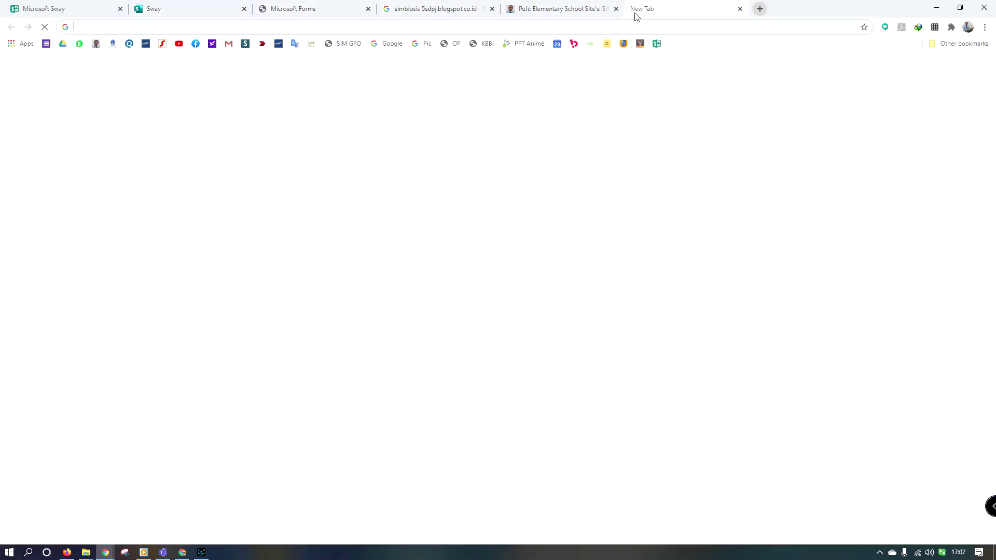
pyautogui.write('b')
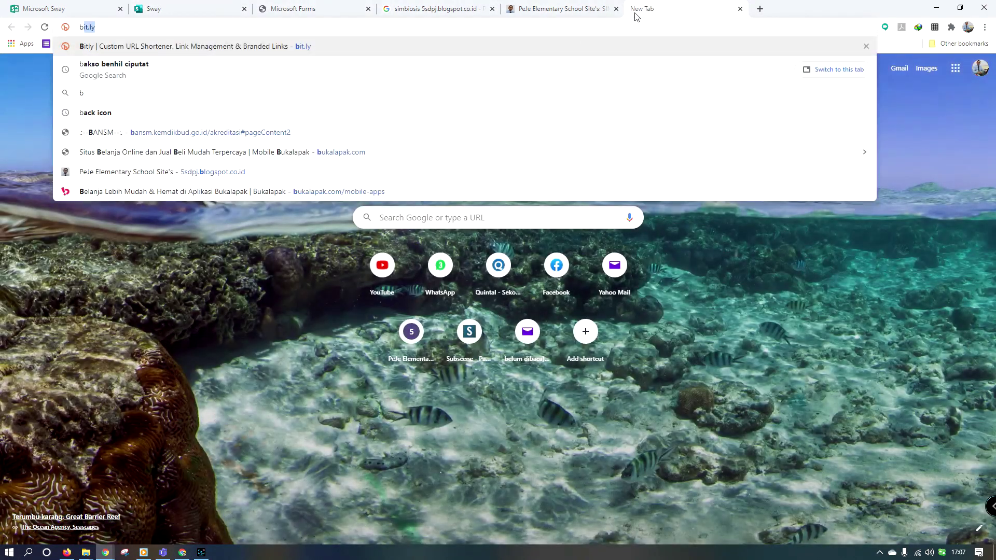
pyautogui.write('it.ly')
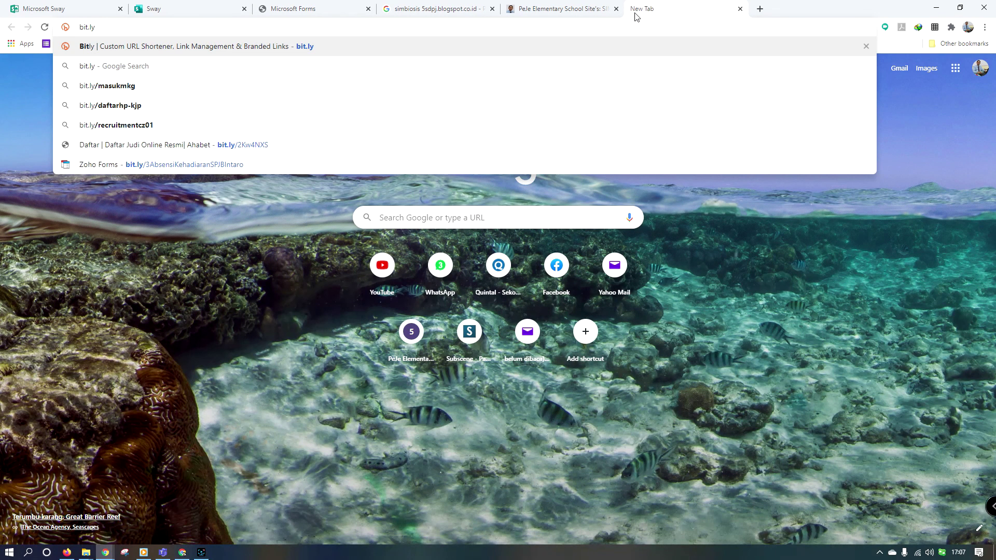
pyautogui.press('BackSpace')
pyautogui.write('l')
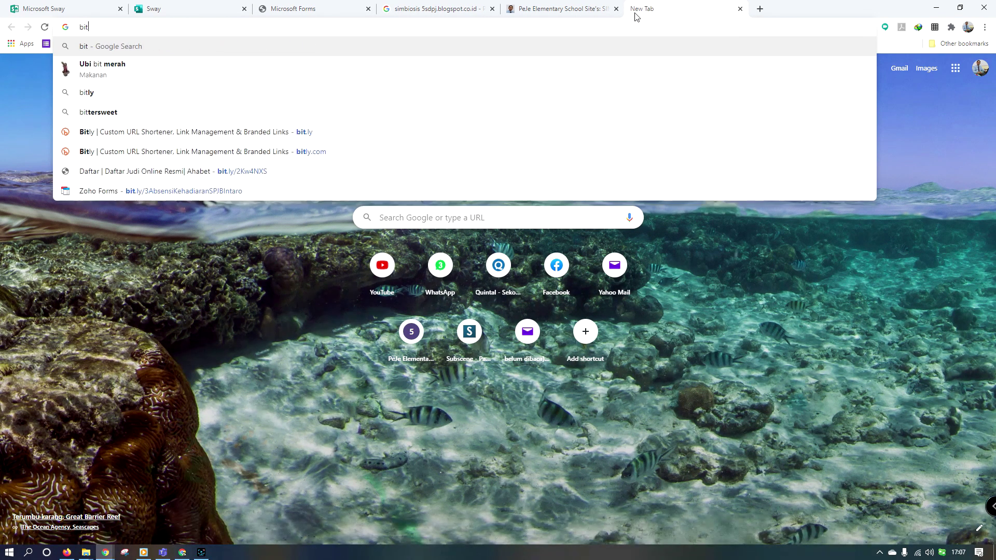
pyautogui.press('End')
pyautogui.write('.com')
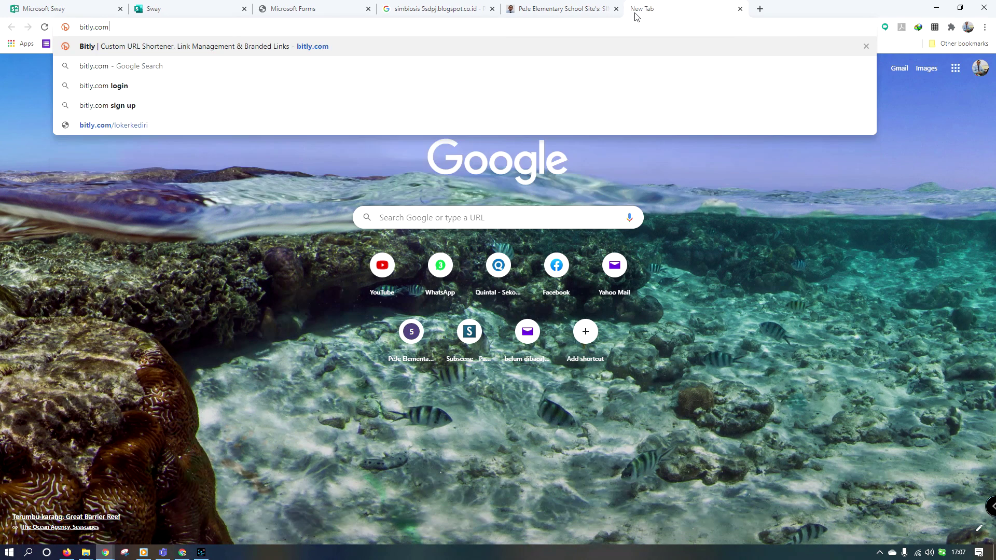
pyautogui.press('Return')
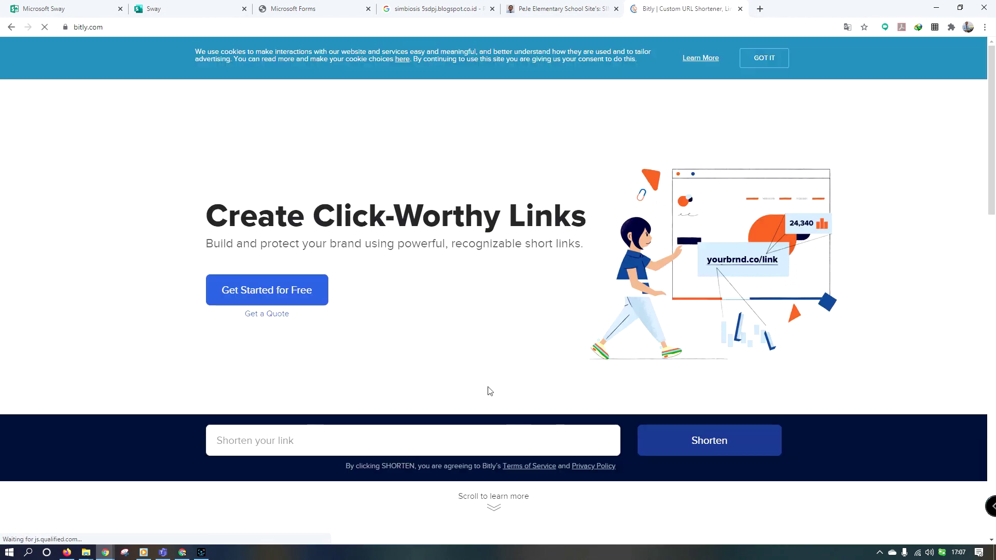
# - Shorten the copied Sway link with Bitly and copy the resulting short link
pyautogui.click(443, 440)
pyautogui.hotkey('ctrl', 'v')
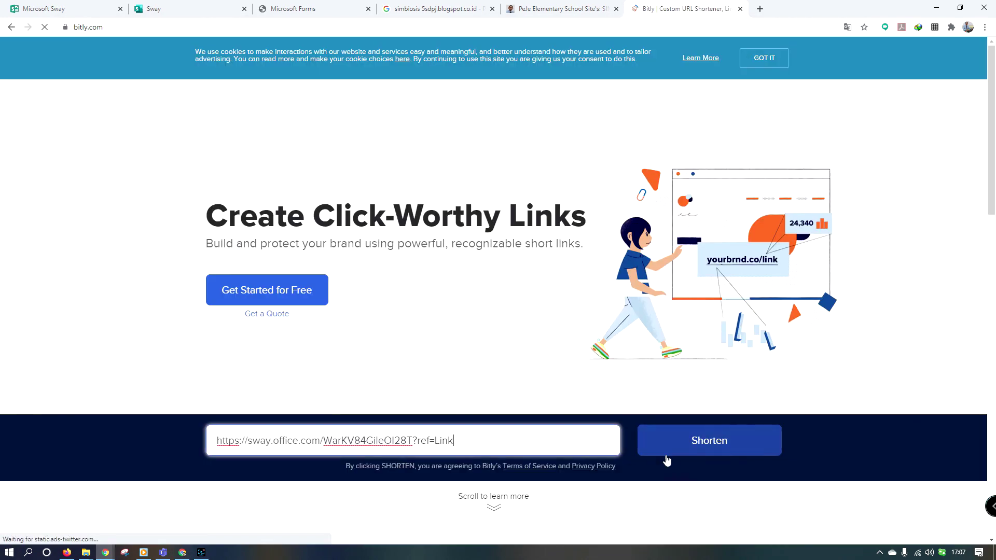
pyautogui.click(681, 450)
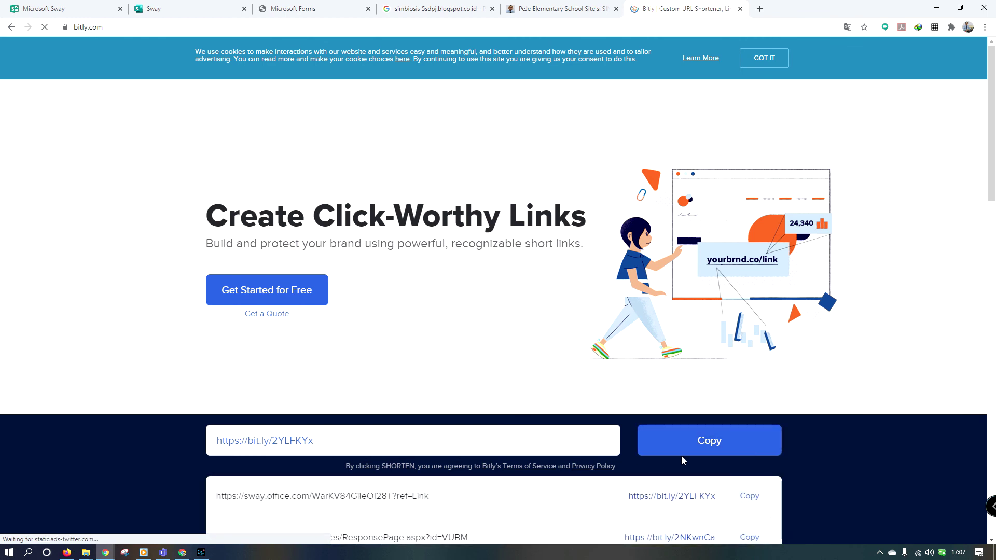
pyautogui.click(699, 442)
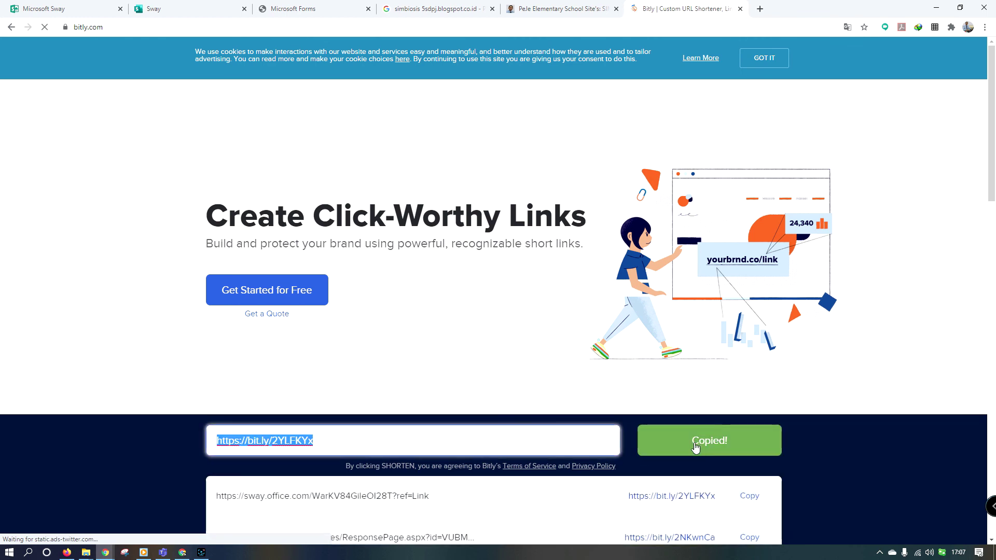